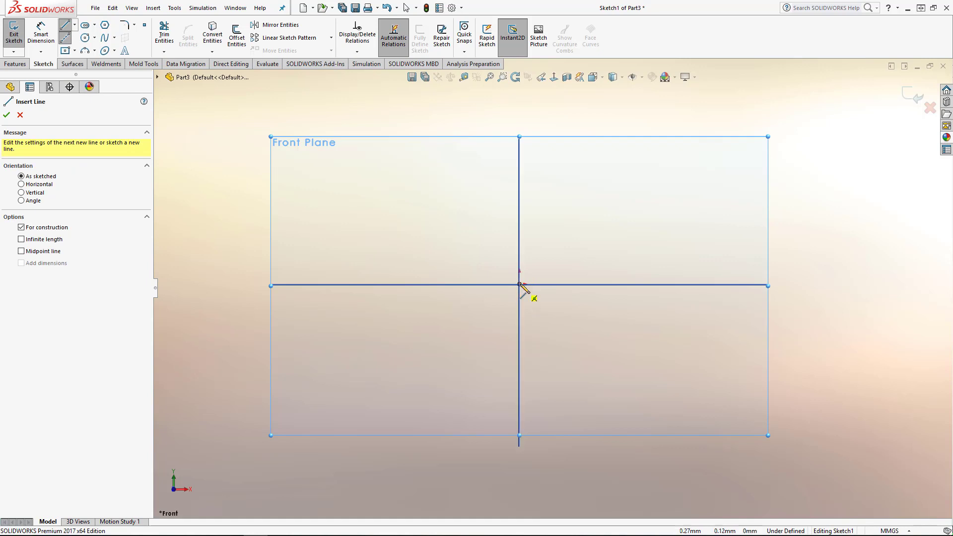
Draw two centerlines from the origin: a horizontal one about 130 mm long and a vertical one about 70 mm long upward.
left_click(520, 285)
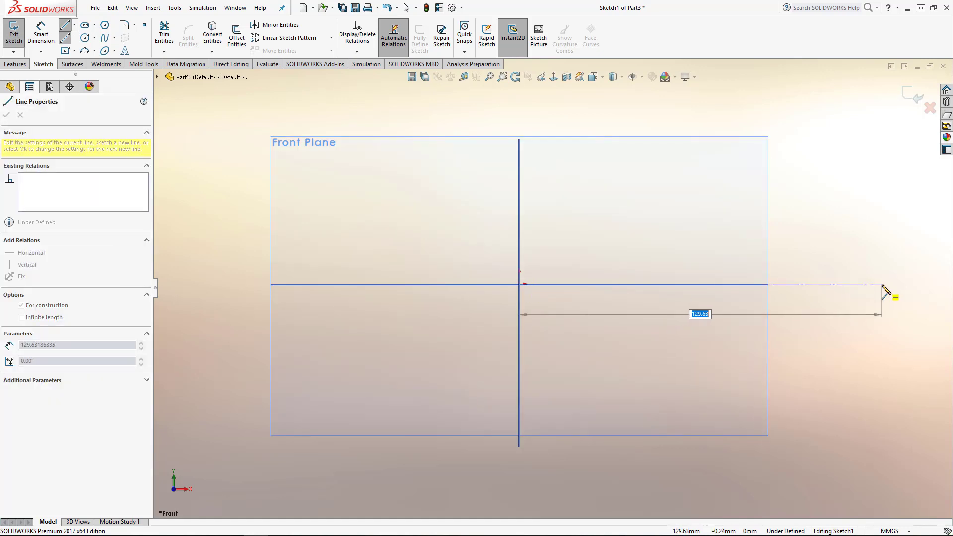
left_click(881, 284)
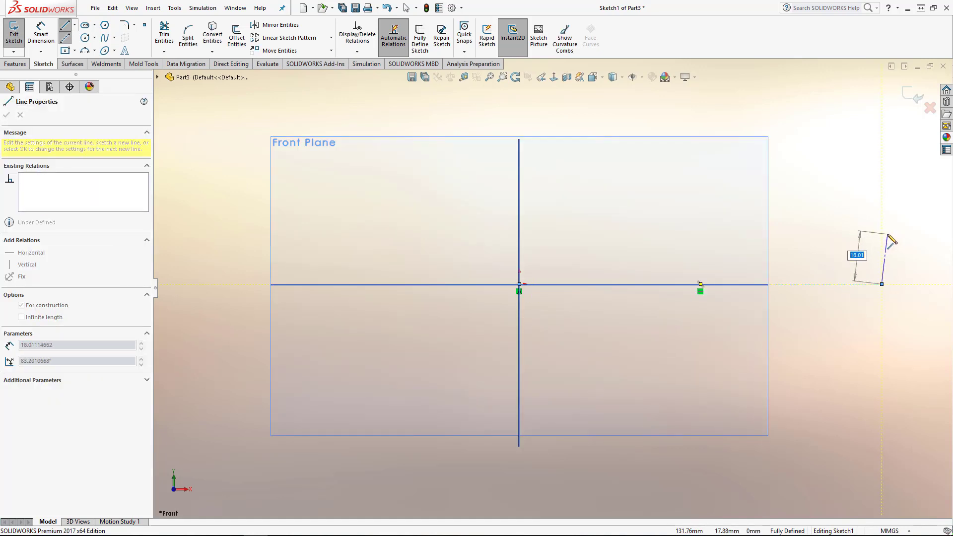
key("Escape")
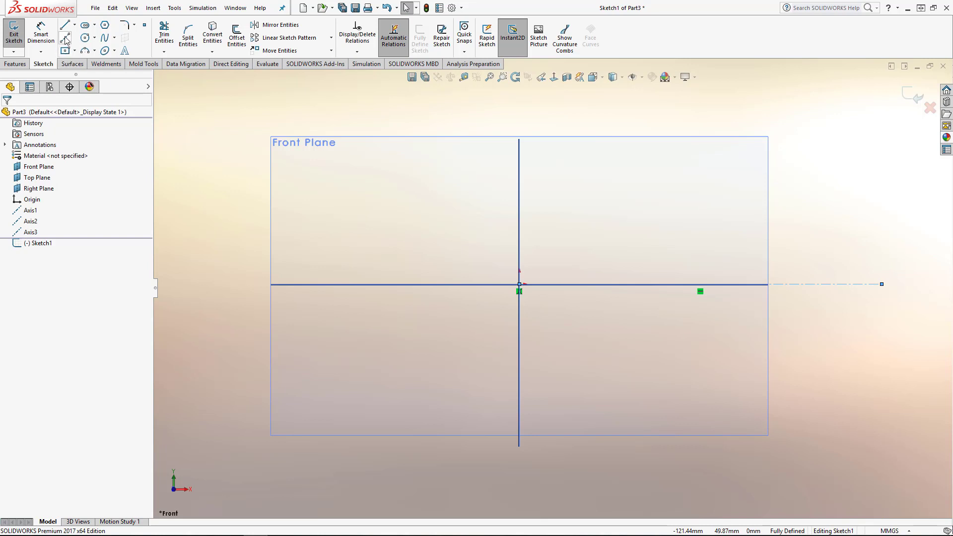
left_click(65, 38)
left_click(519, 285)
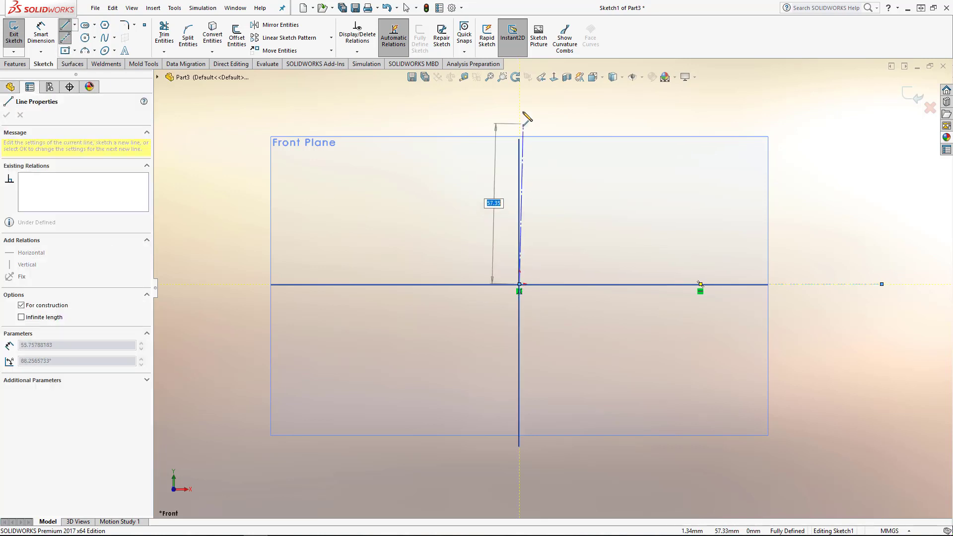
left_click(519, 89)
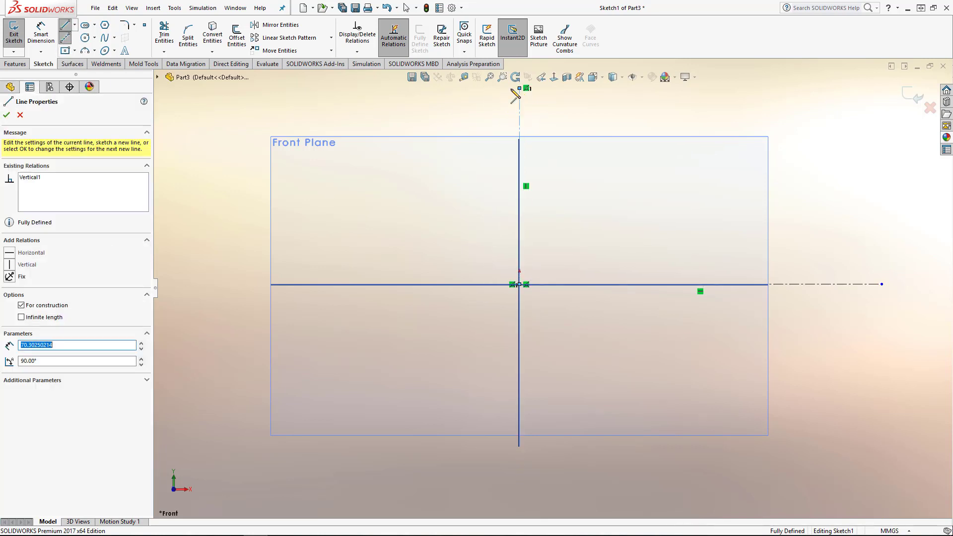
key("Escape")
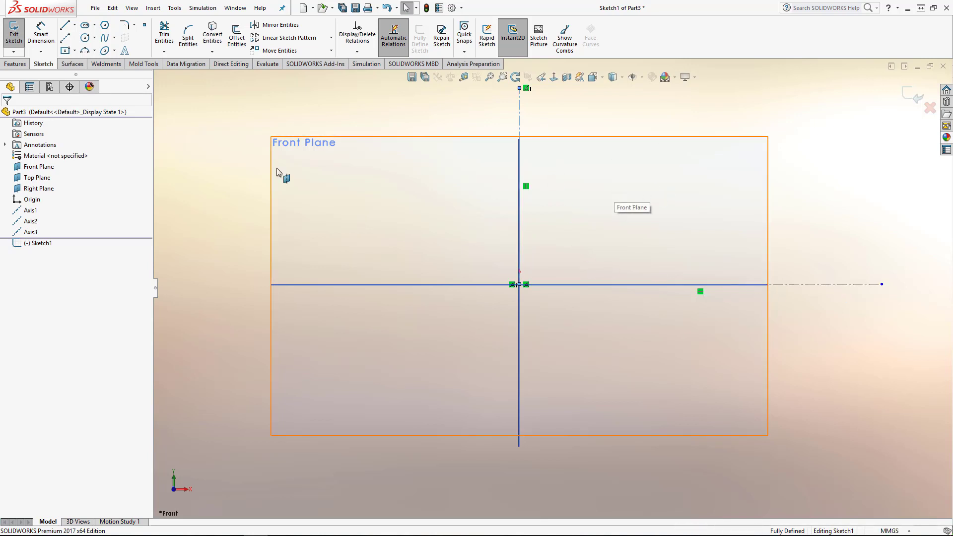
Sketch a quarter I-profile left of the vertical centerline: lines about 49 mm left, 11 mm down, 36 mm right and 44 mm down to the horizontal axis.
left_click(66, 26)
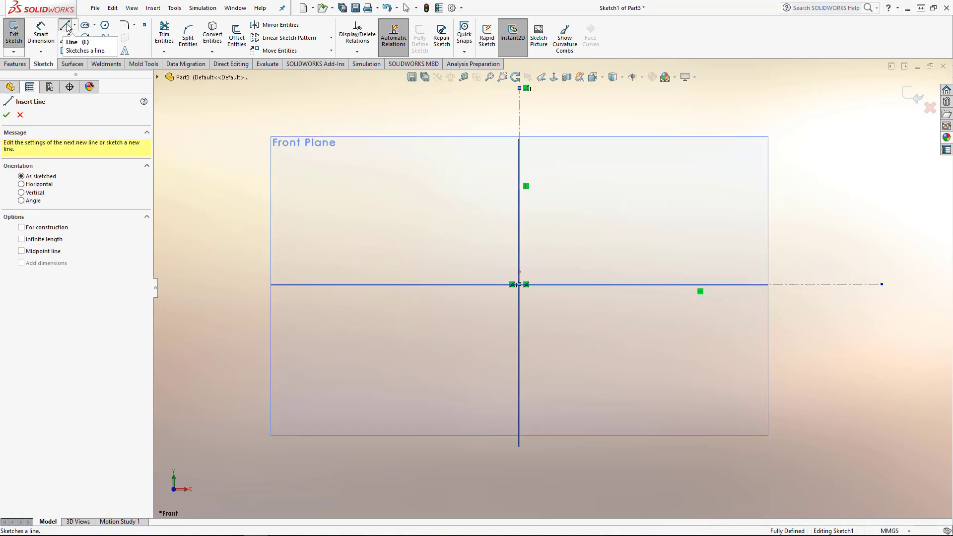
left_click(519, 131)
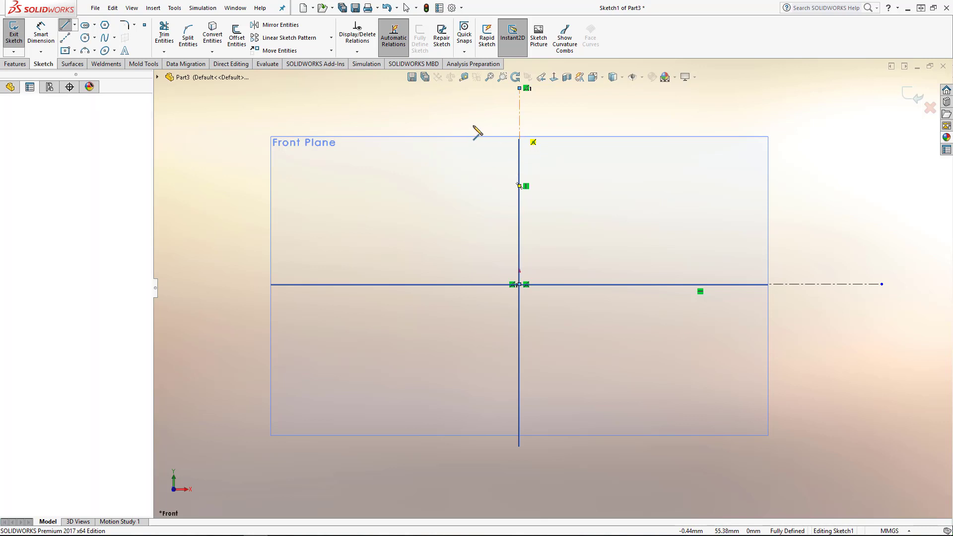
left_click(382, 130)
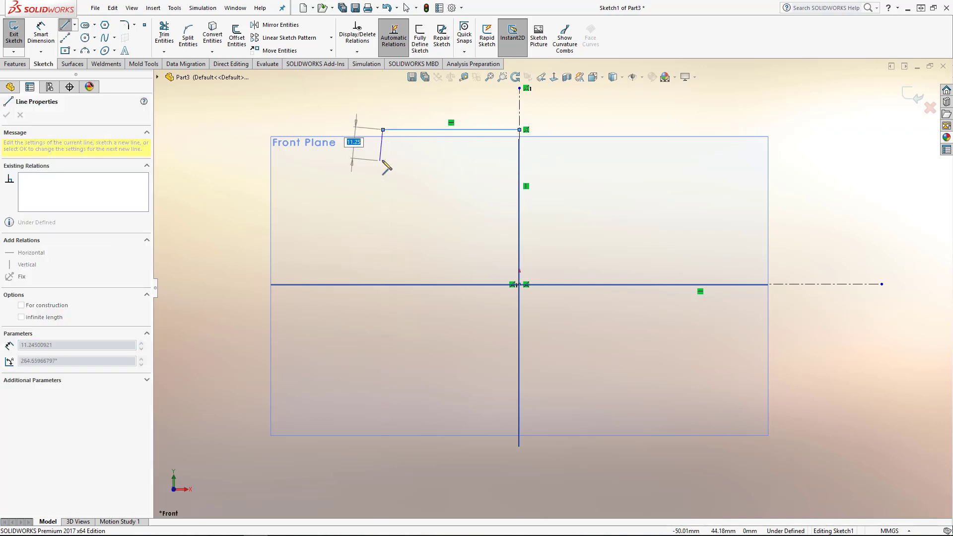
left_click(383, 160)
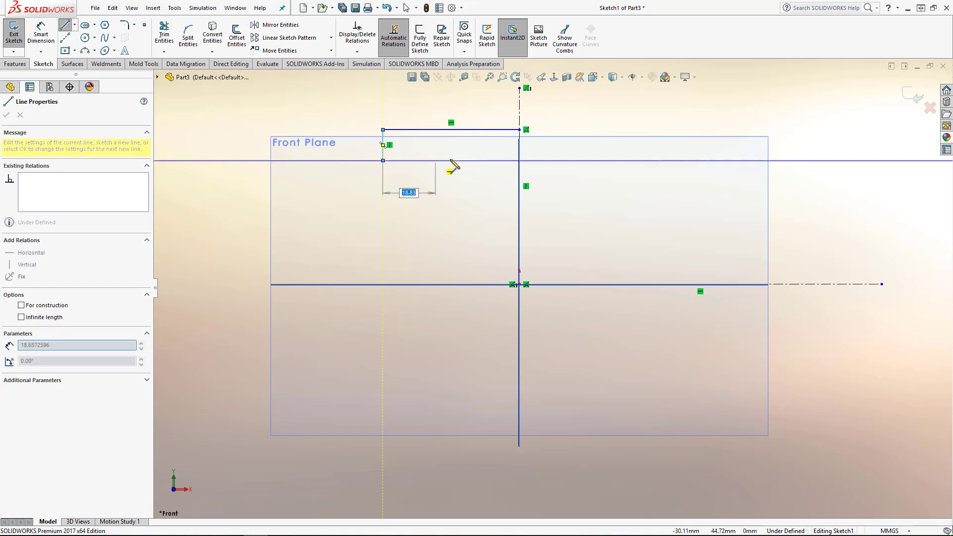
left_click(483, 160)
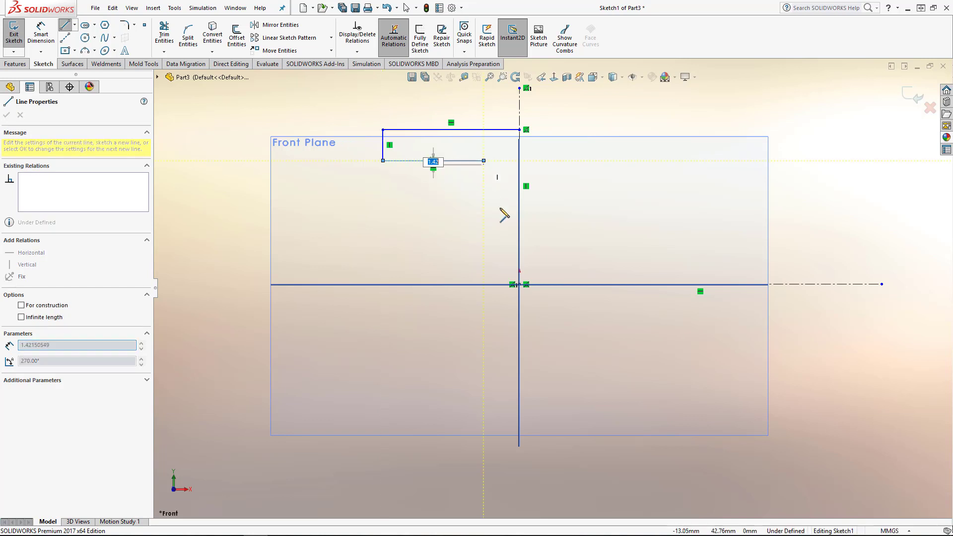
left_click(484, 285)
key("Escape")
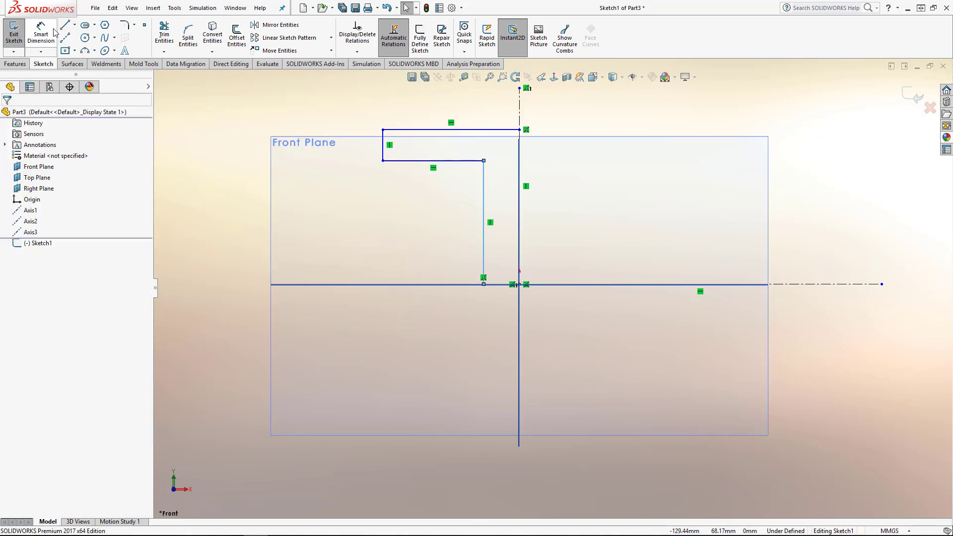
Mirror the four quarter-profile lines about the vertical centerline, keeping the originals.
left_click(258, 26)
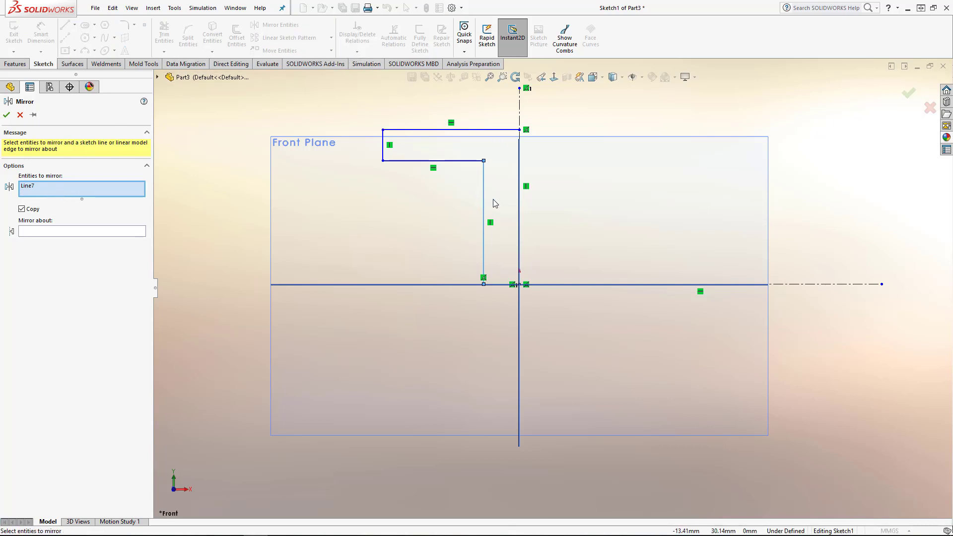
left_click(456, 161)
left_click(383, 144)
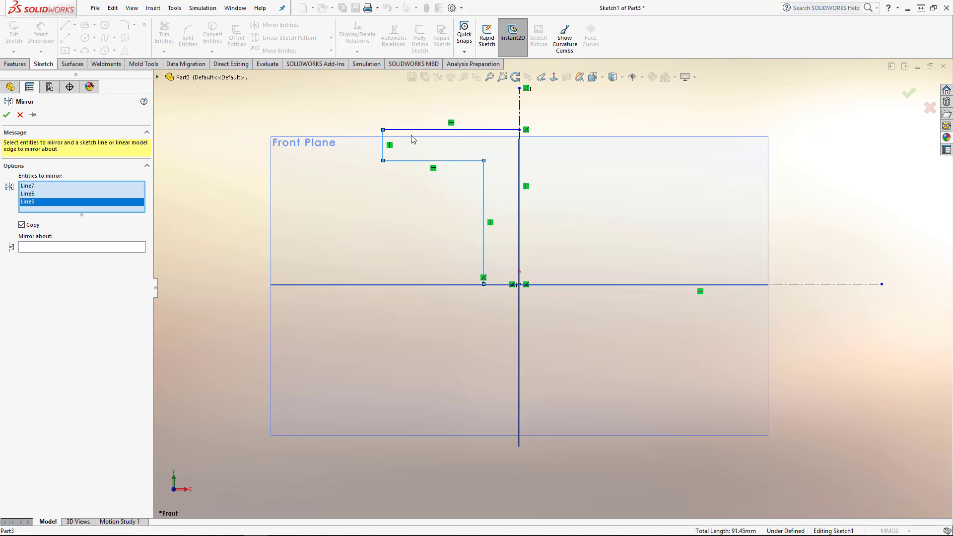
left_click(417, 131)
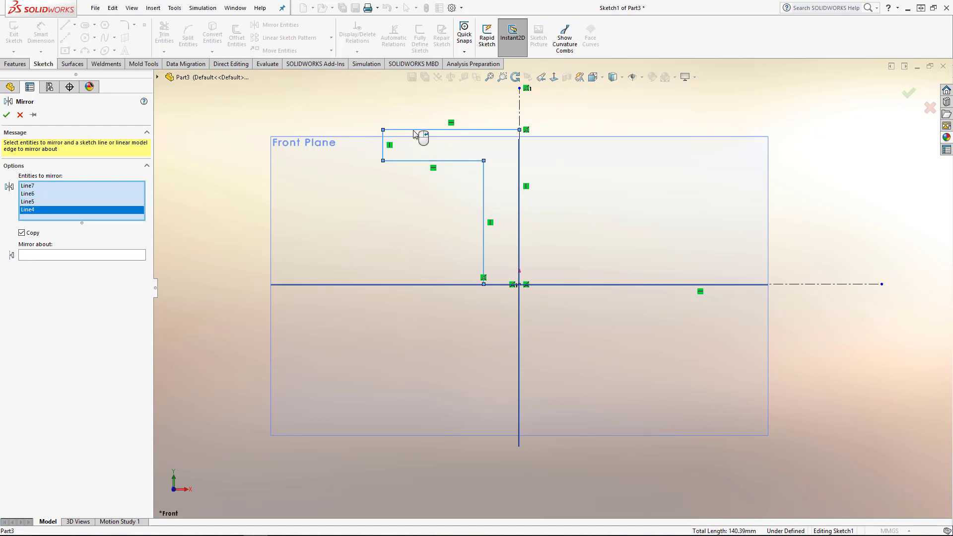
left_click(49, 256)
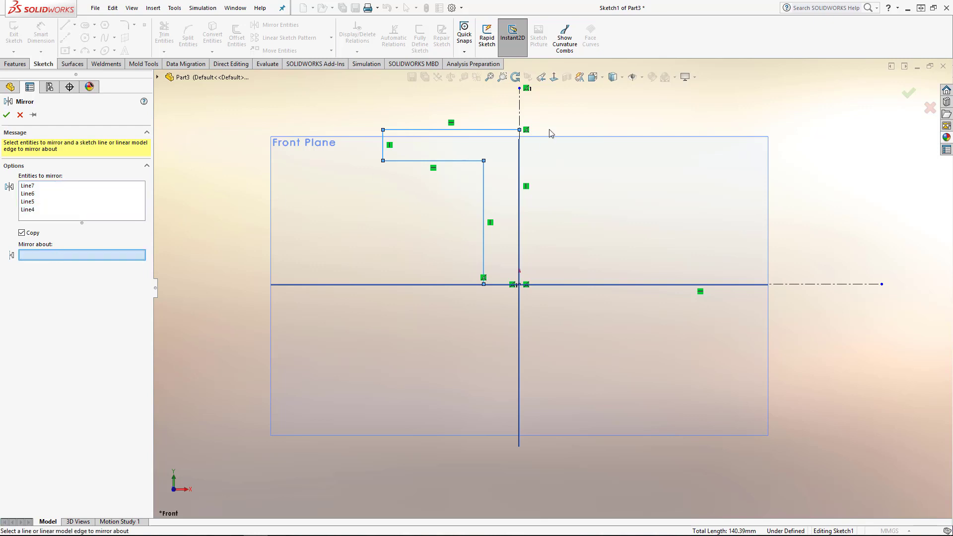
left_click(520, 107)
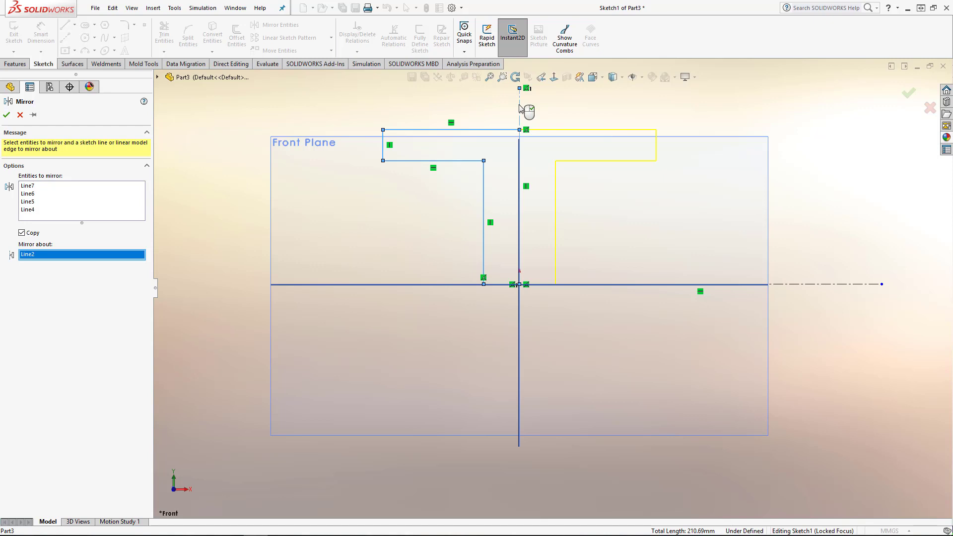
right_click(520, 107)
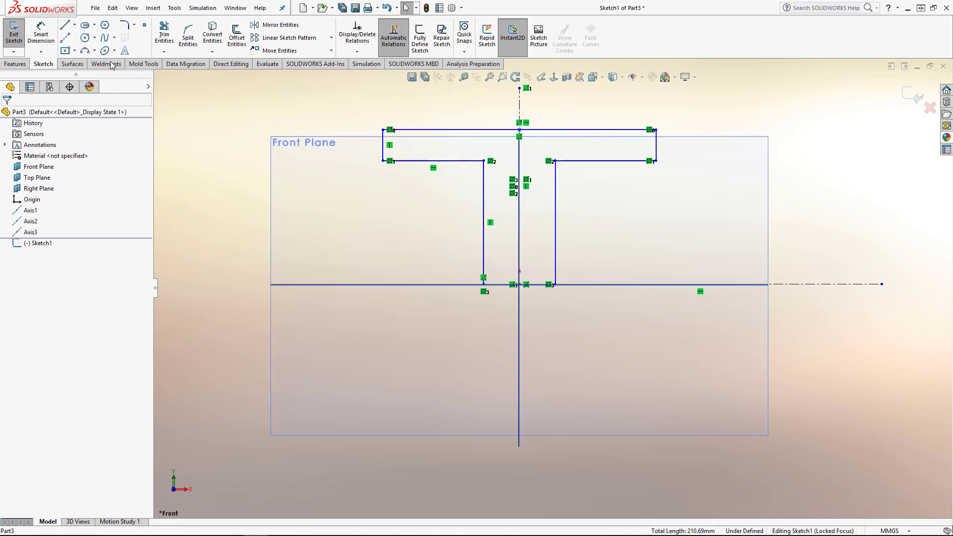
Mirror all seven lines of the upper half profile about the horizontal centerline to close the I-shape.
left_click(279, 25)
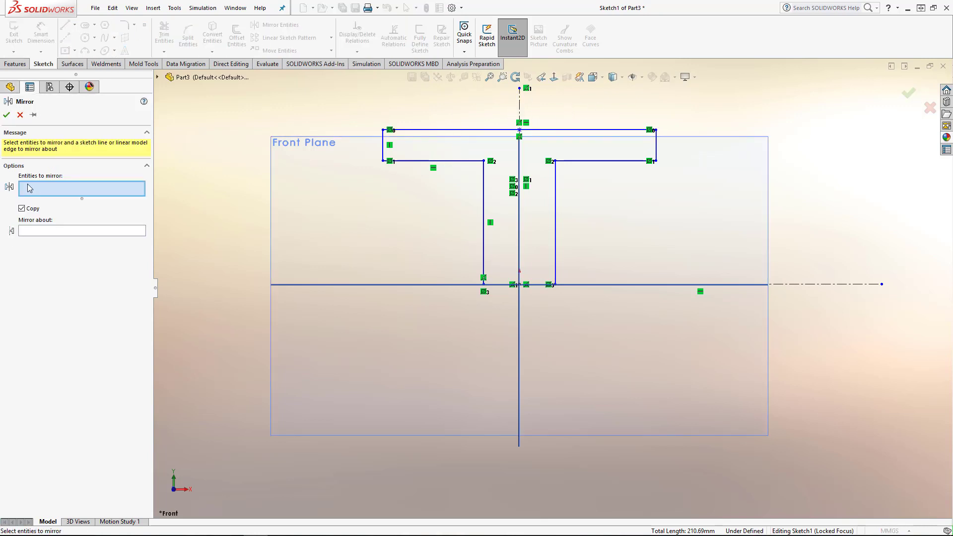
left_click(485, 239)
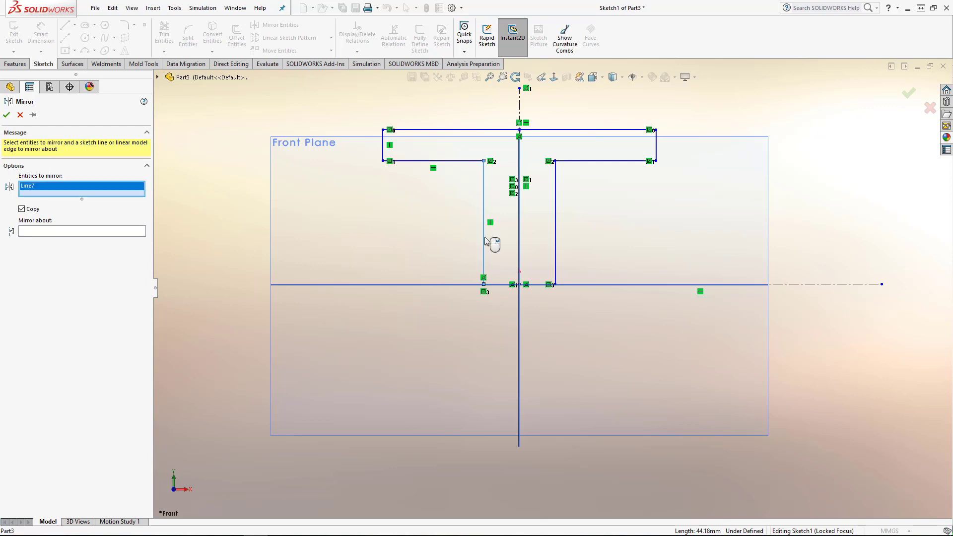
left_click(460, 161)
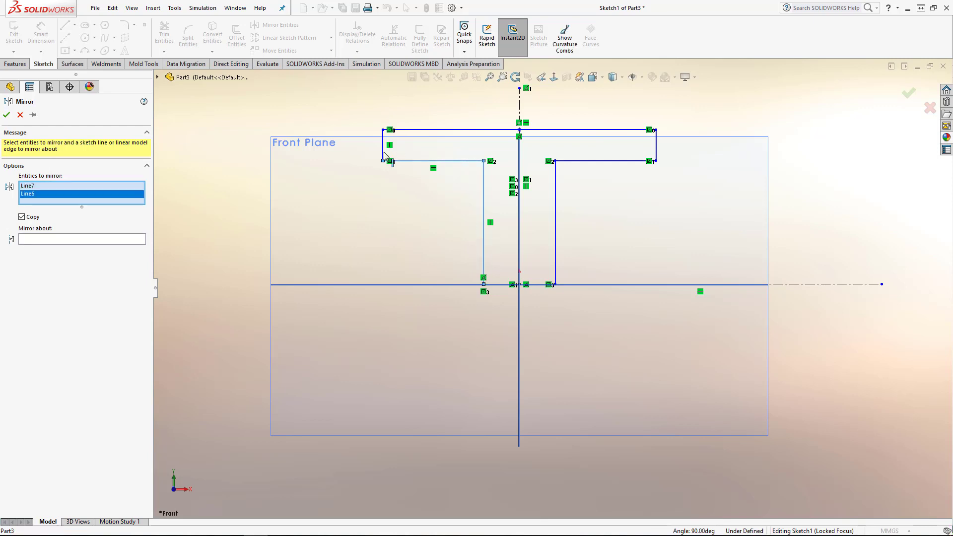
left_click(384, 149)
left_click(431, 130)
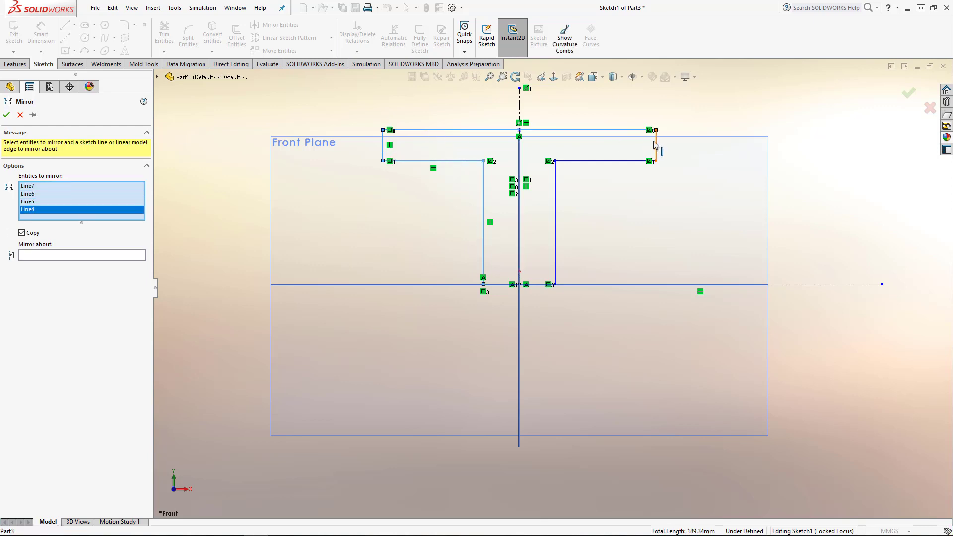
left_click(656, 145)
left_click(581, 161)
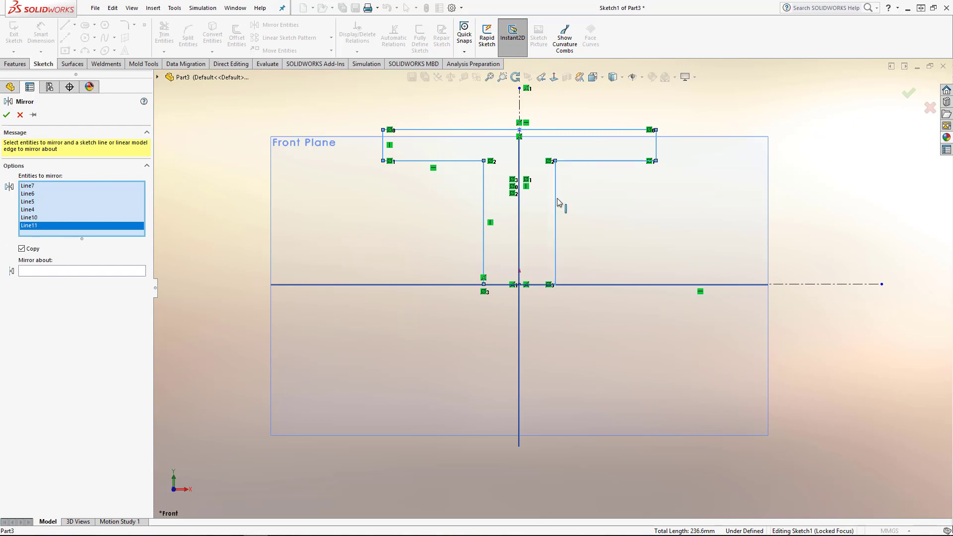
left_click(556, 204)
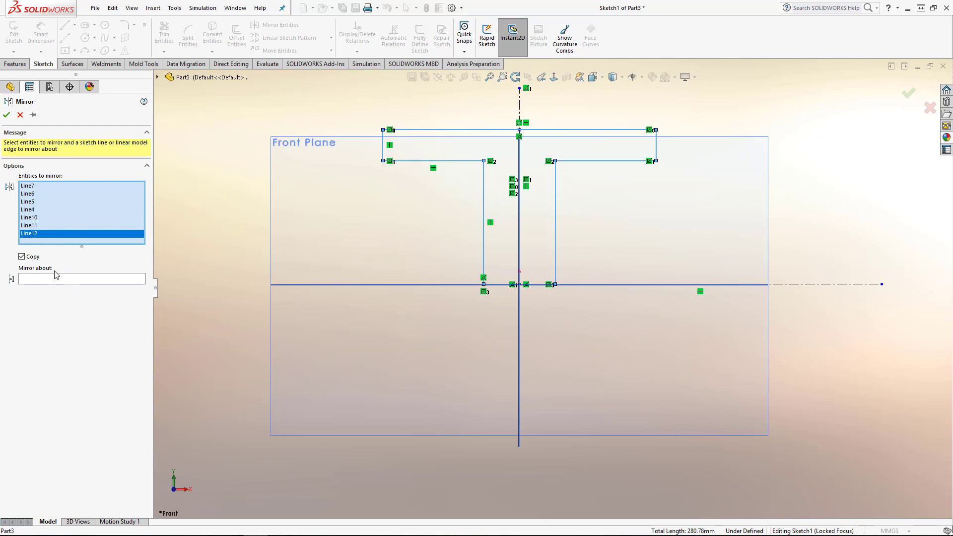
left_click(53, 279)
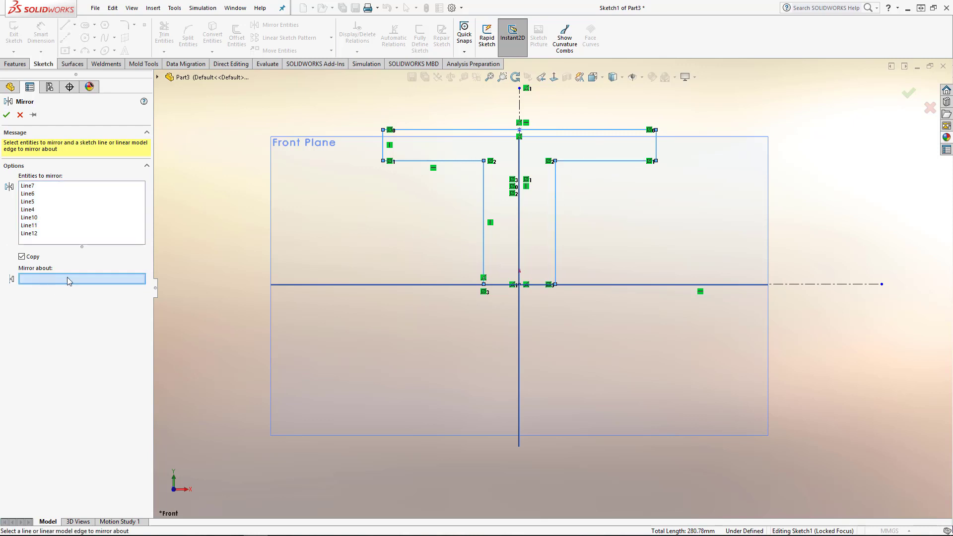
left_click(810, 285)
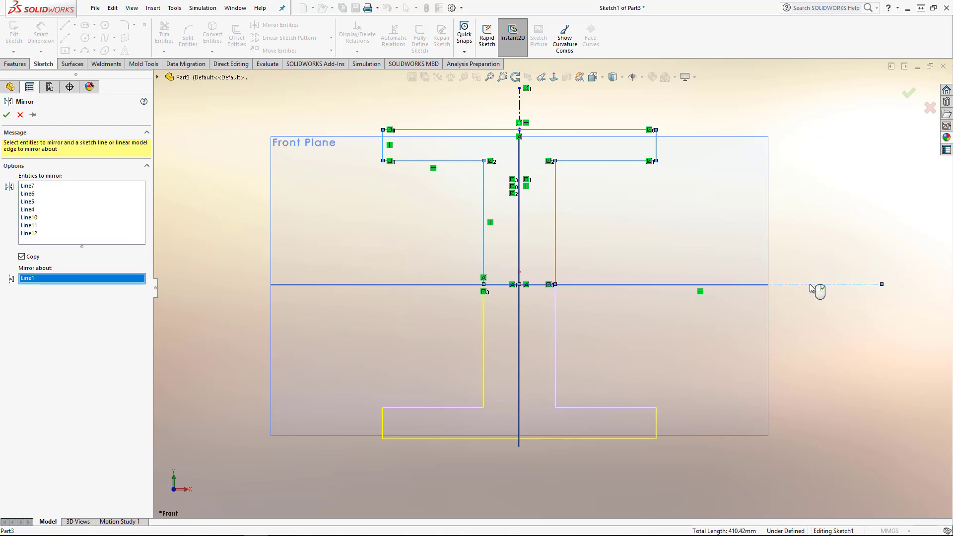
right_click(809, 284)
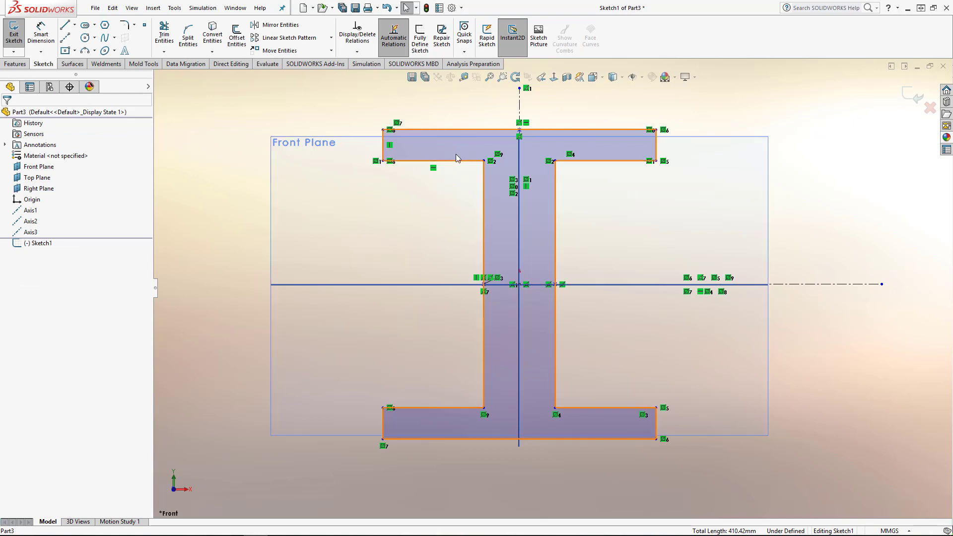
Dimension the overall height between the outer edges of the two flanges as 150 mm.
left_click(42, 36)
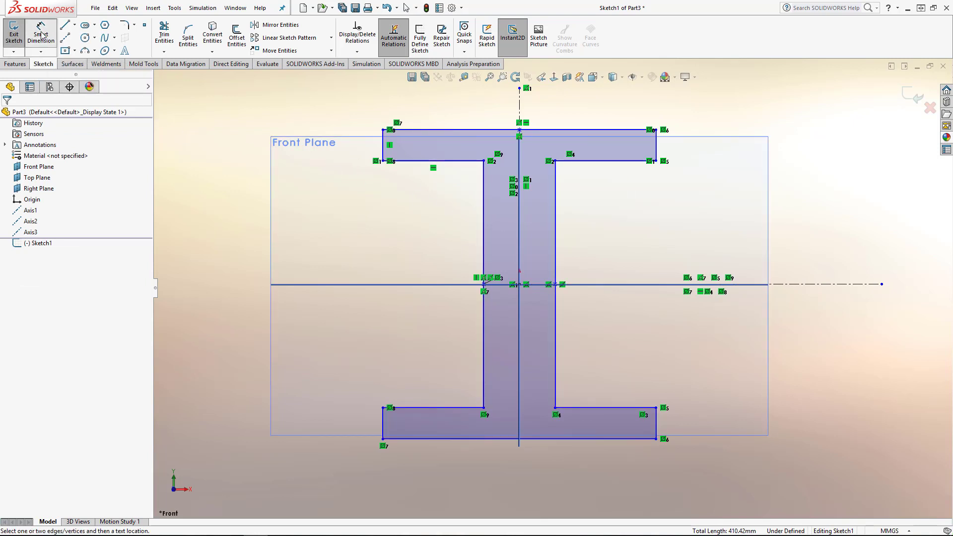
left_click(420, 439)
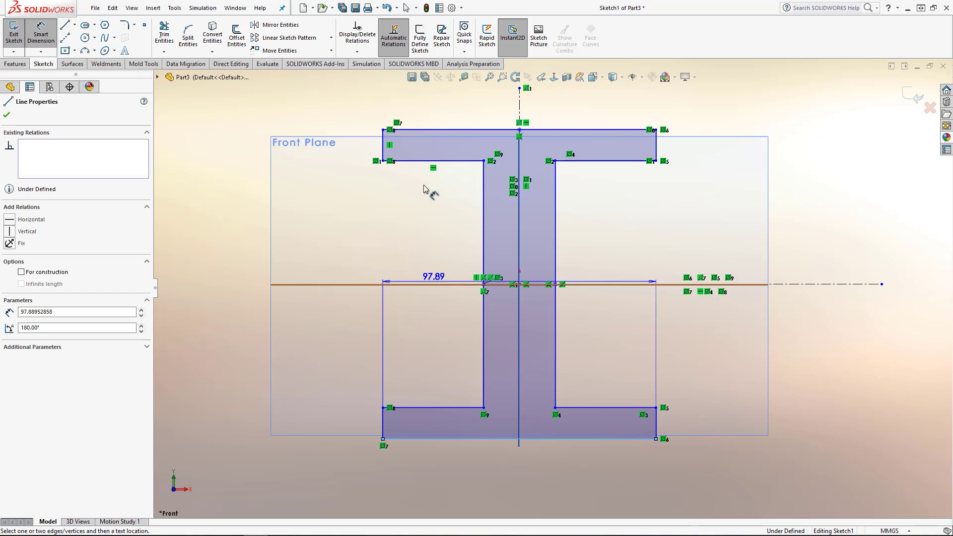
left_click(425, 131)
left_click(325, 239)
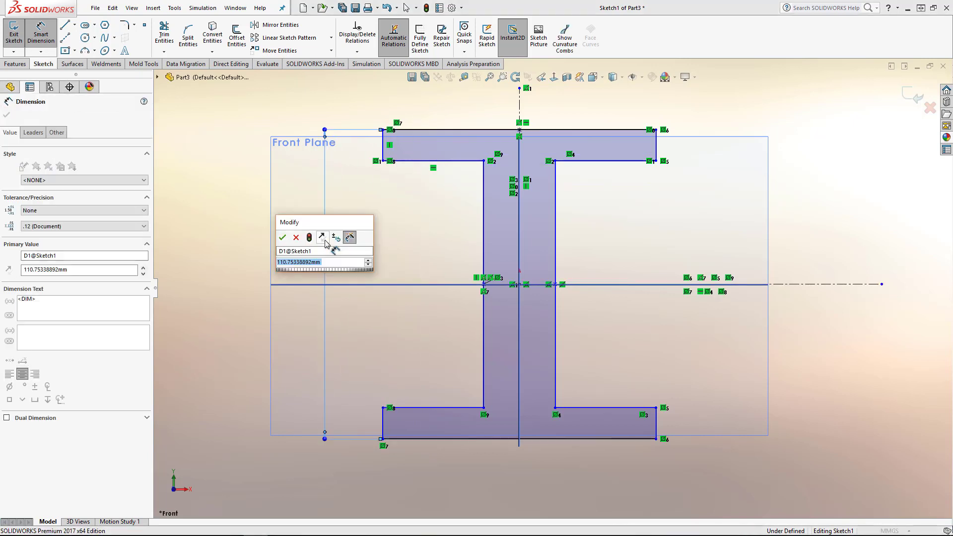
key("Return")
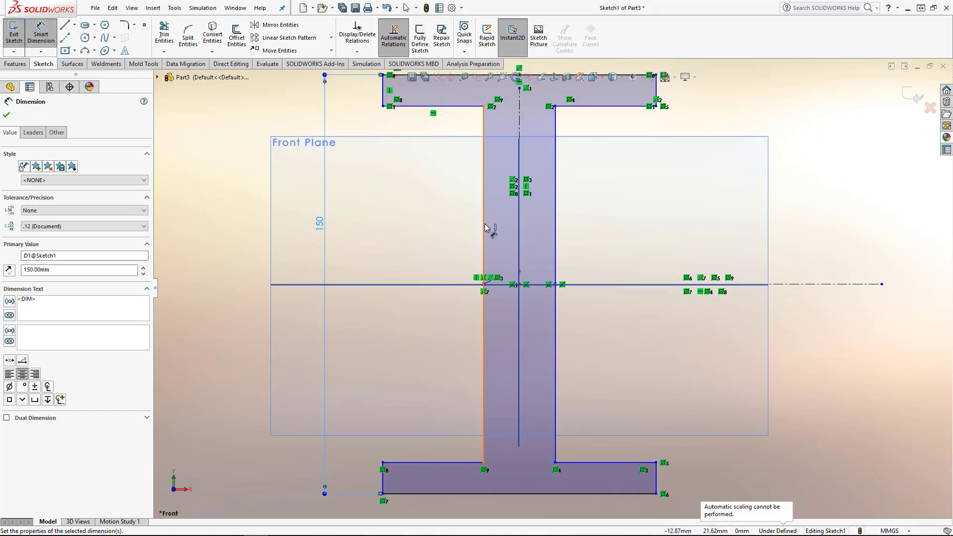
Dimension the web thickness between its two vertical edges as 10 mm.
left_click(554, 225)
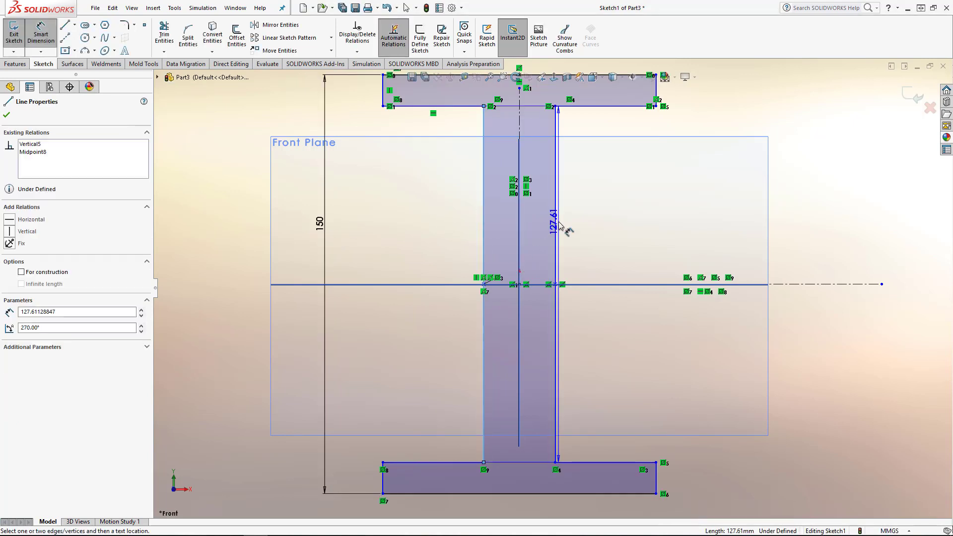
left_click(484, 224)
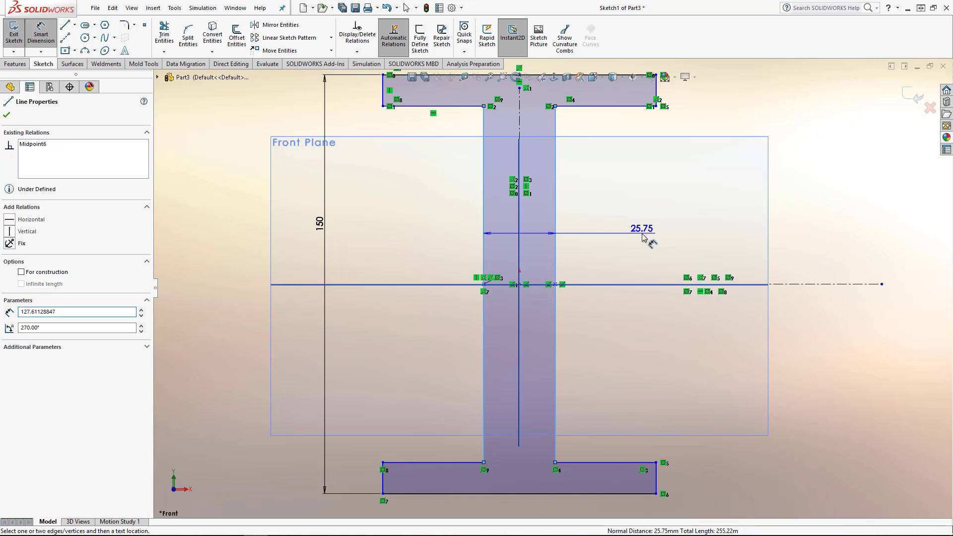
left_click(634, 238)
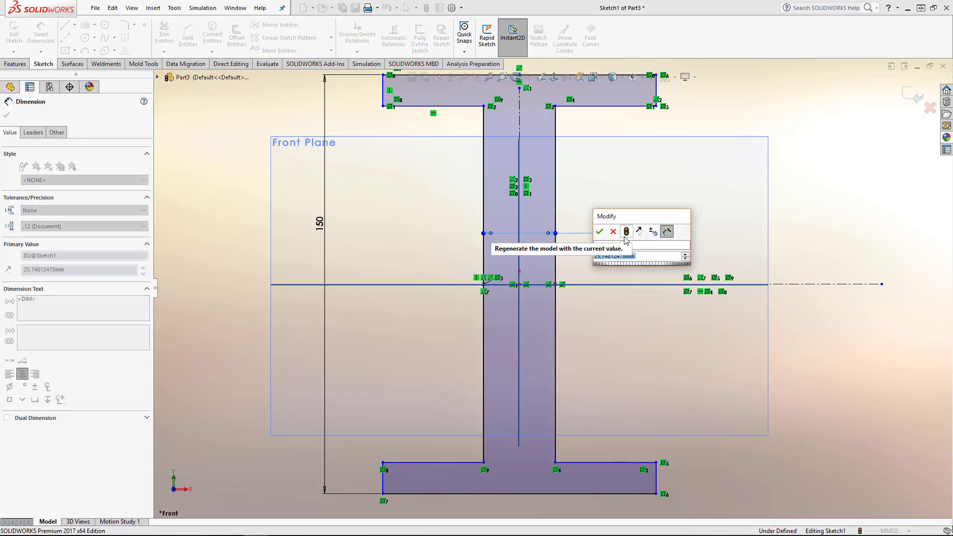
type("10")
key("Return")
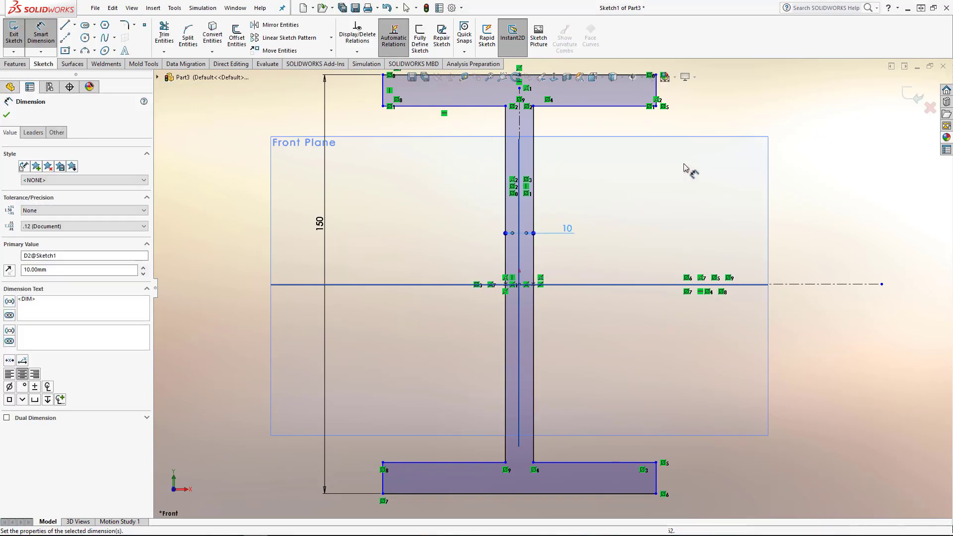
Dimension the upper flange's thickness between its two horizontal edges as 15 mm.
scroll(660, 193, "up", 4)
scroll(638, 213, "down", 2)
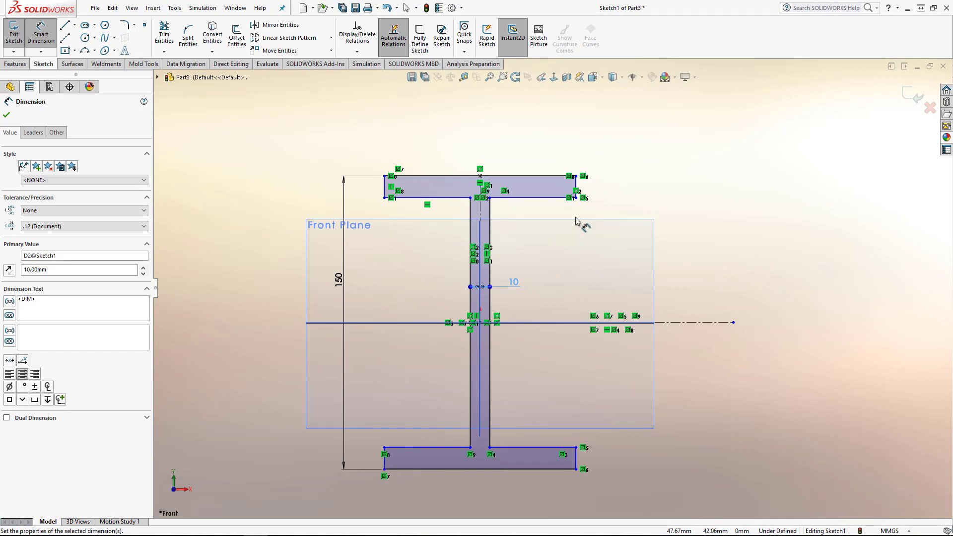
left_click(546, 199)
left_click(542, 175)
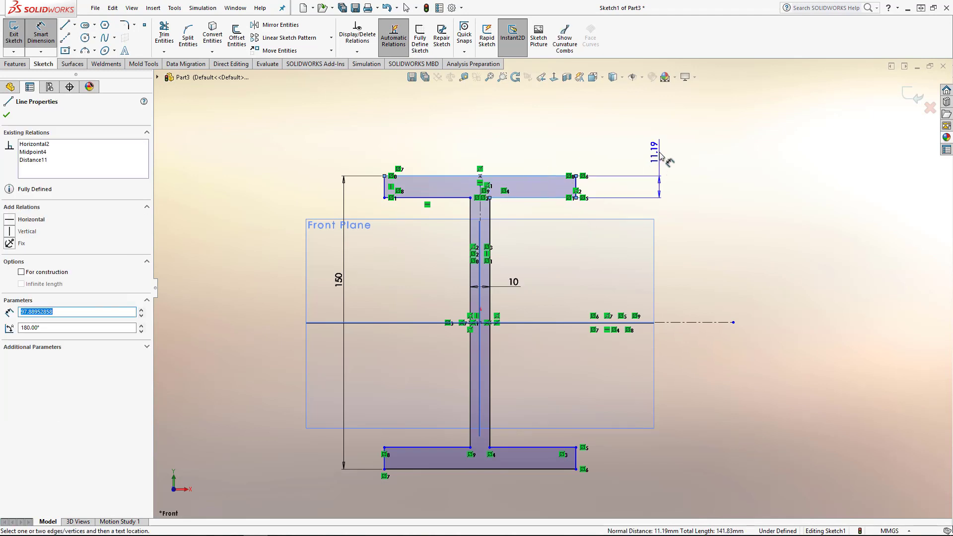
left_click(660, 156)
type("15")
key("Return")
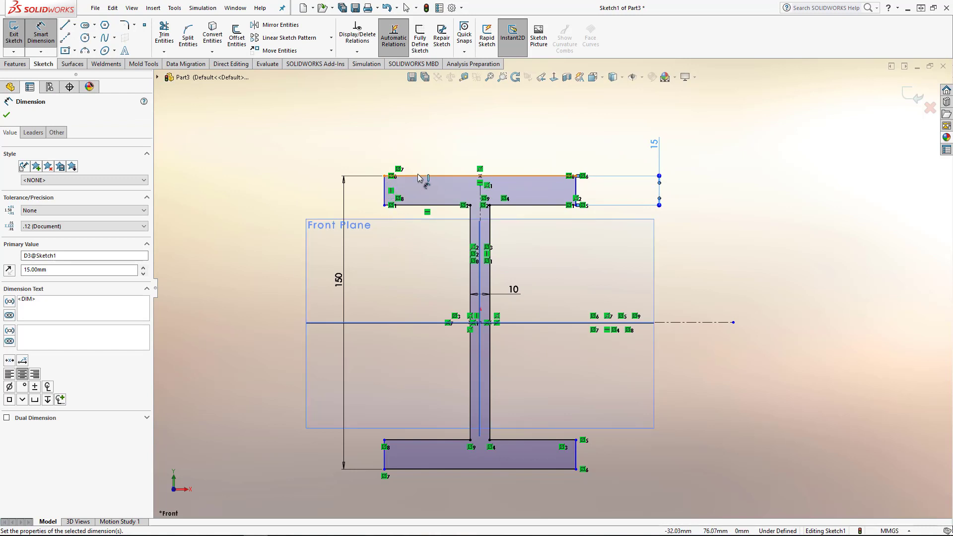
Dimension the upper flange's width as 100 mm and move the web thickness dimension text farther from the web.
left_click(419, 177)
left_click(490, 148)
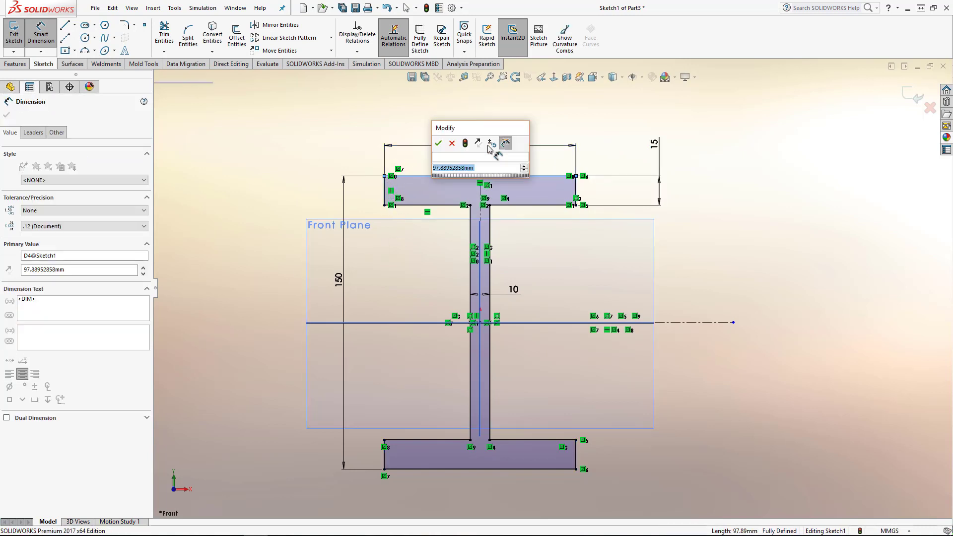
type("100")
key("Return")
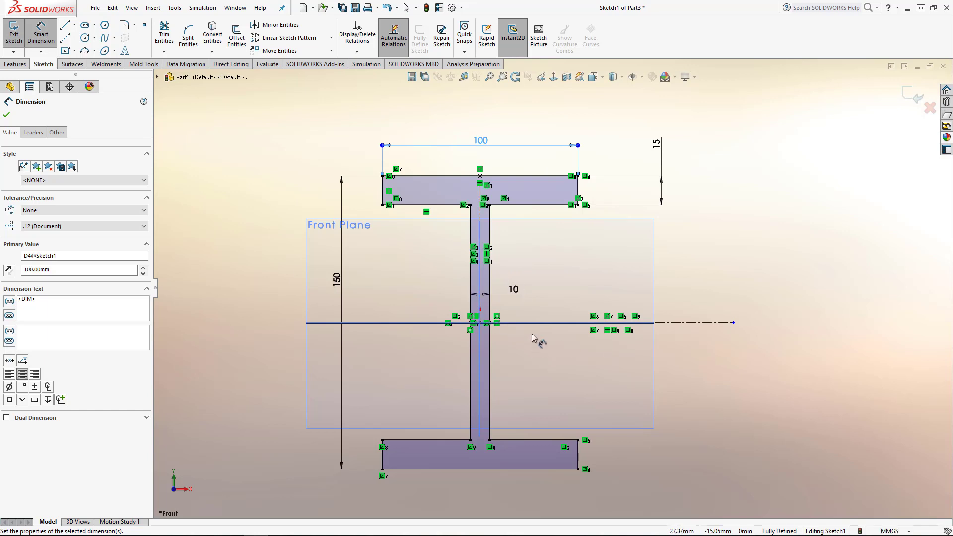
left_click_drag(514, 290, 531, 281)
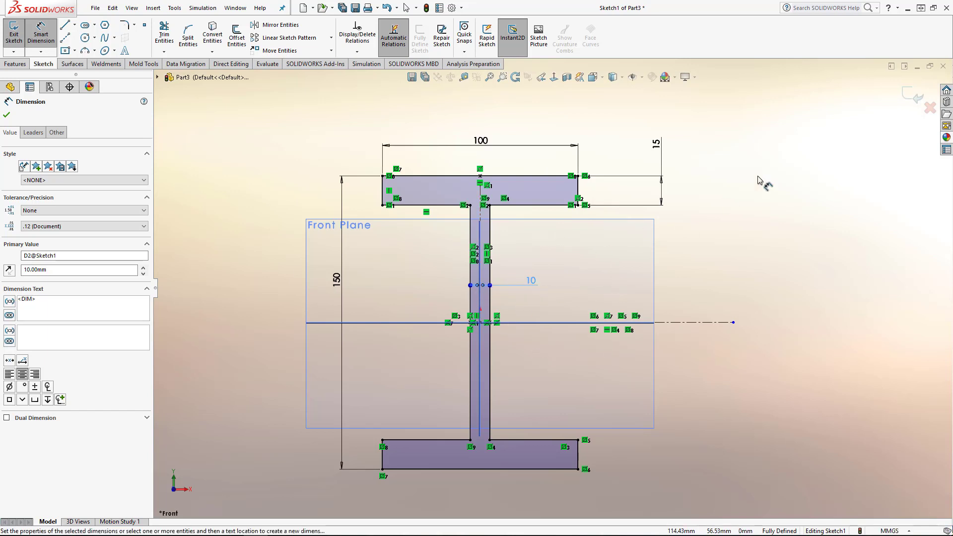
Close the sketch and start a boss extrusion of Sketch1, pulling the blind depth out to 220 mm.
left_click(913, 94)
left_click(277, 141)
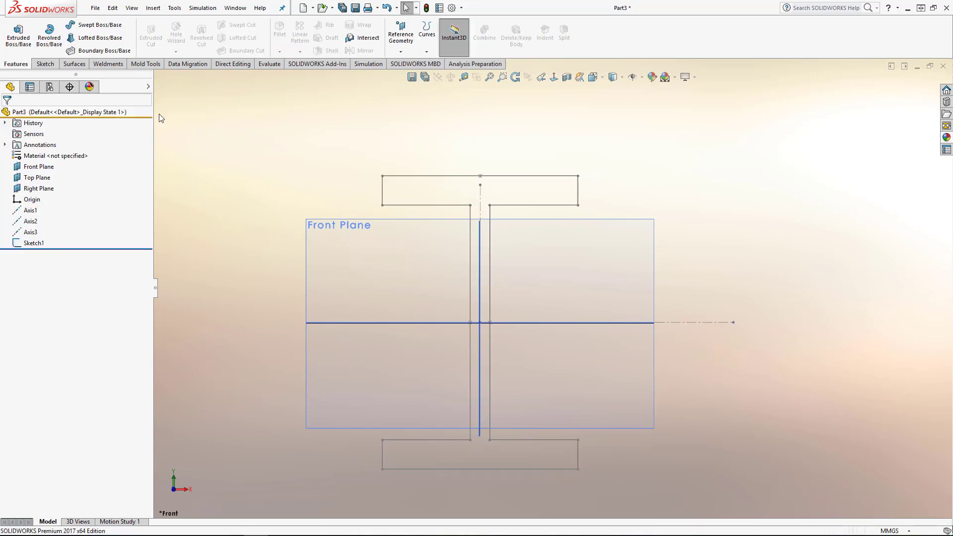
left_click(18, 34)
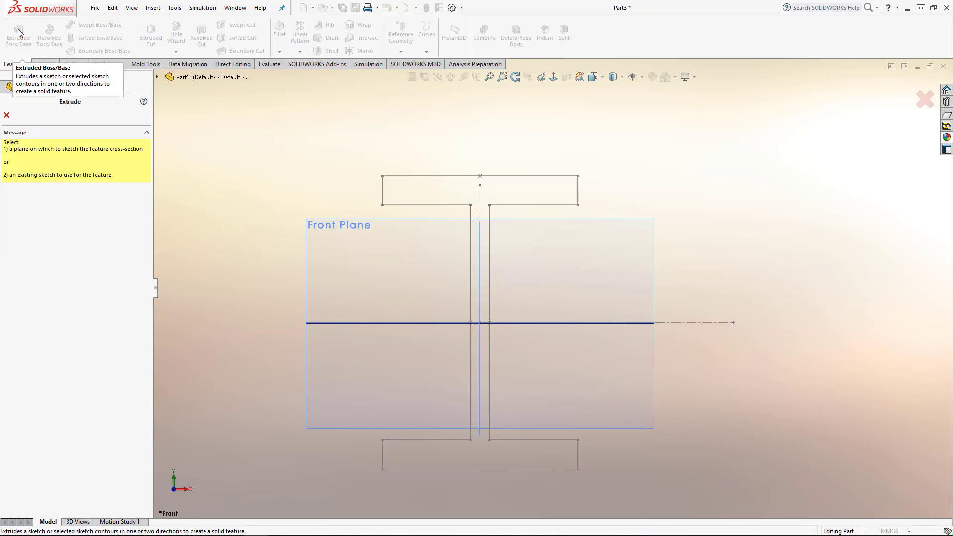
left_click(157, 77)
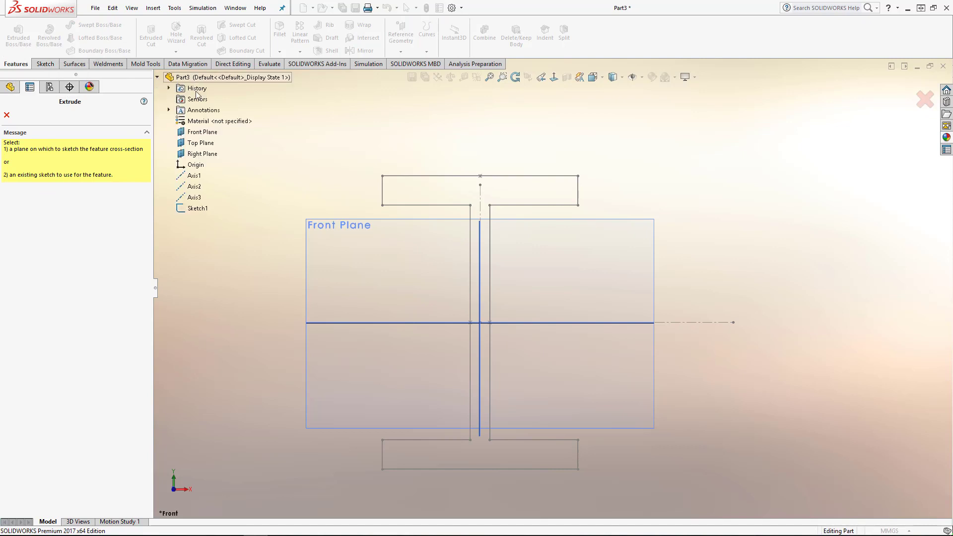
left_click(194, 209)
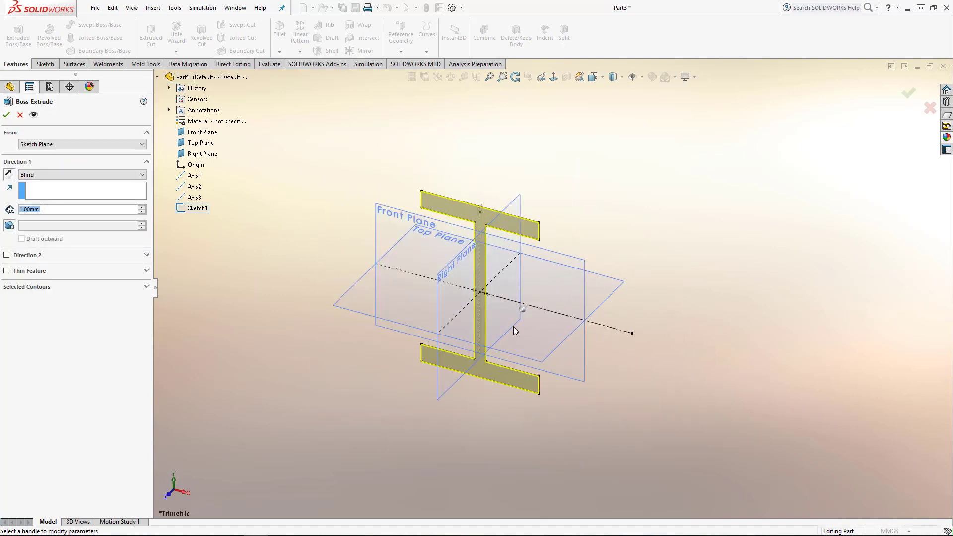
mouse_move(522, 311)
left_mouse_down()
mouse_move(421, 417)
mouse_move(411, 445)
left_mouse_up()
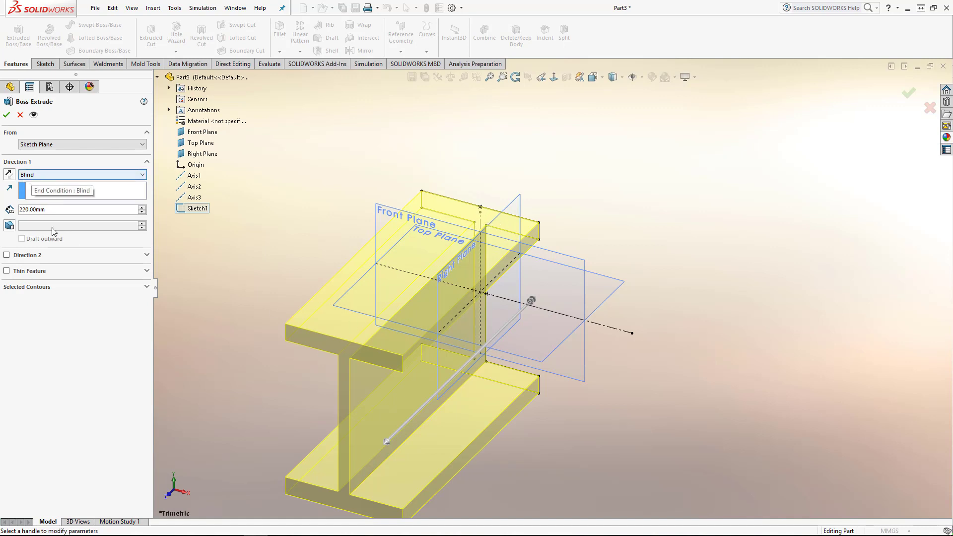
Extrude the I-profile symmetrically with the Mid Plane end condition to a total length of 2.5 m.
left_click(58, 175)
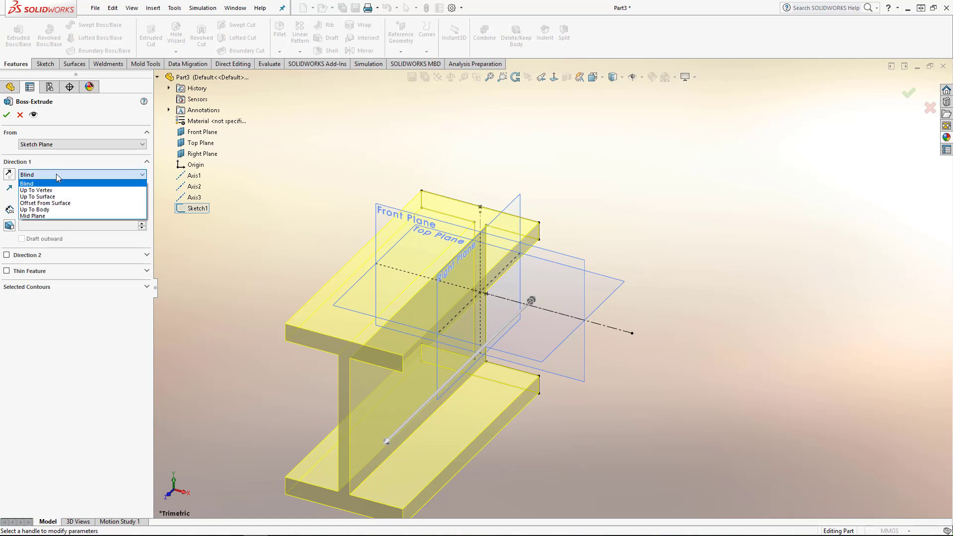
left_click(44, 216)
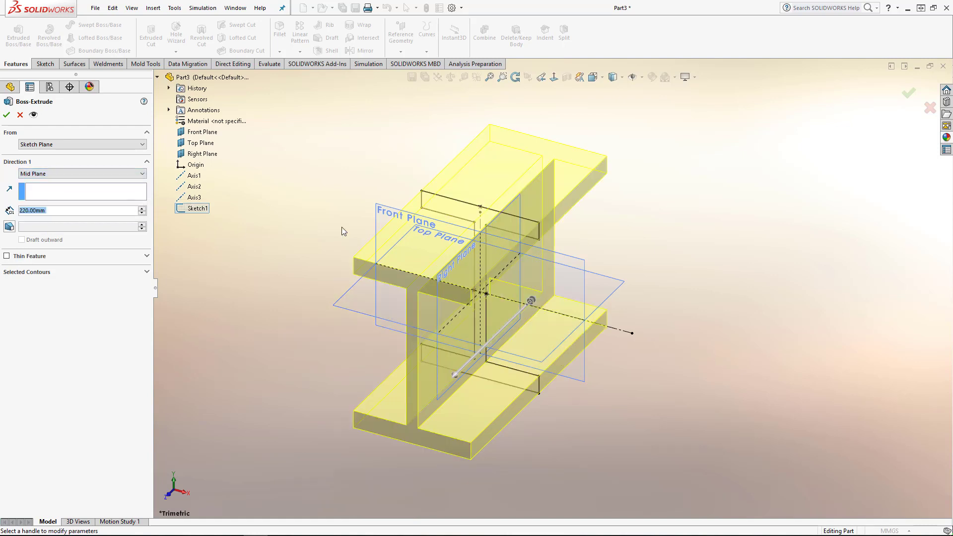
left_click(53, 210)
mouse_move(519, 326)
middle_mouse_down()
mouse_move(510, 277)
mouse_move(481, 298)
mouse_move(500, 323)
mouse_move(495, 314)
middle_mouse_up()
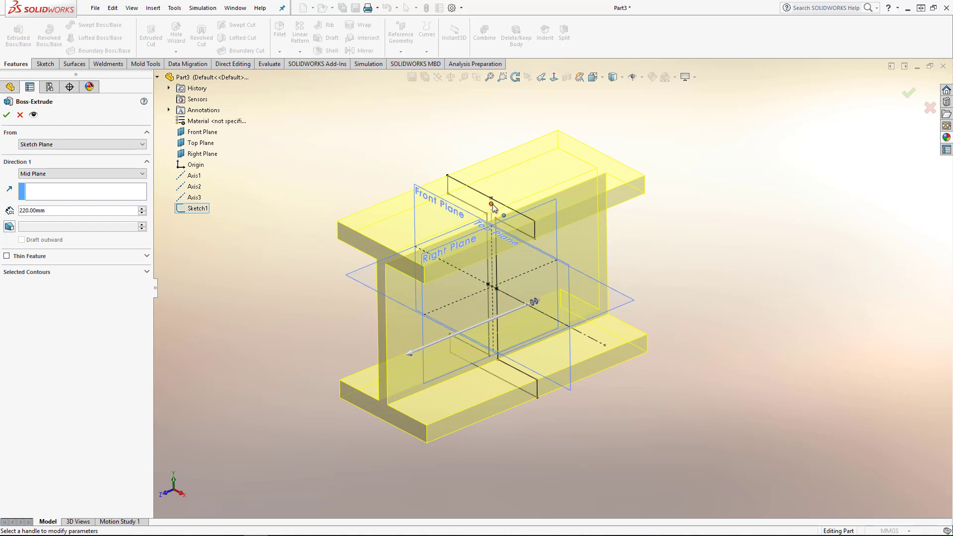
middle_click_drag(516, 236, 431, 208)
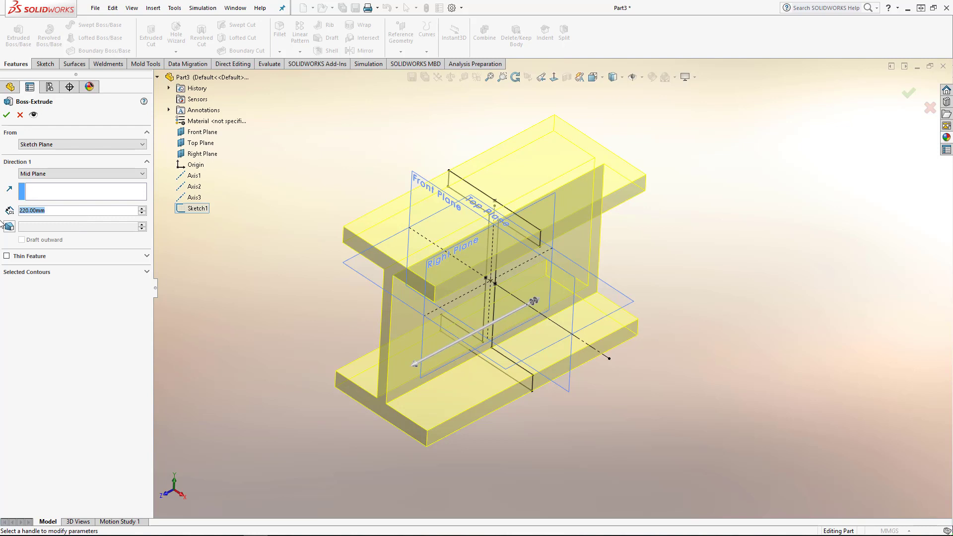
type("2.5m")
key("Return")
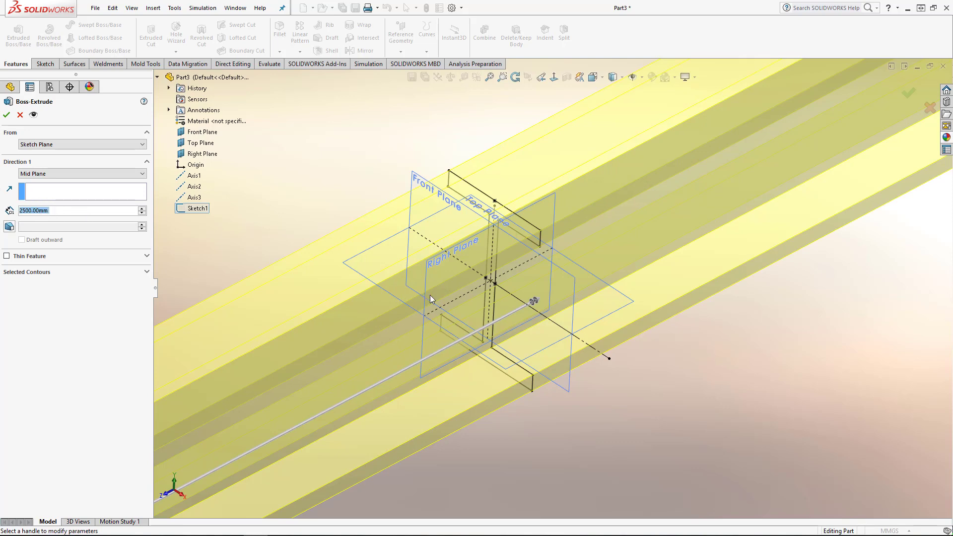
key("f")
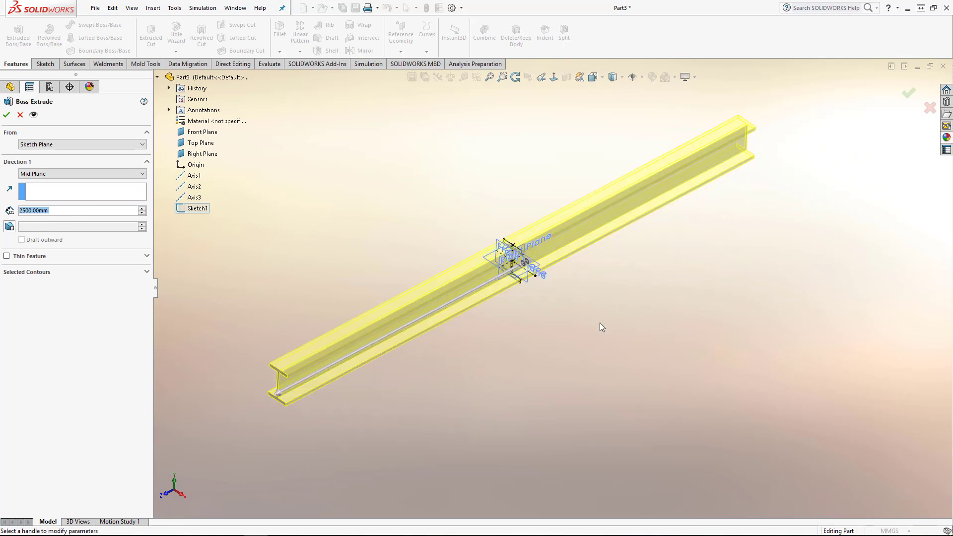
left_click(7, 116)
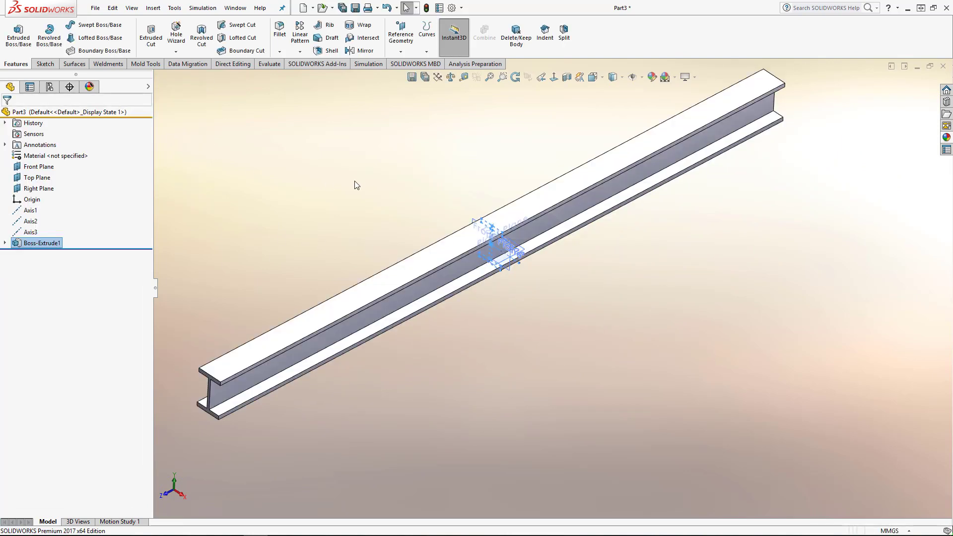
Examine the extruded beam and the top face of its upper flange from several angles.
middle_click_drag(501, 277, 512, 264)
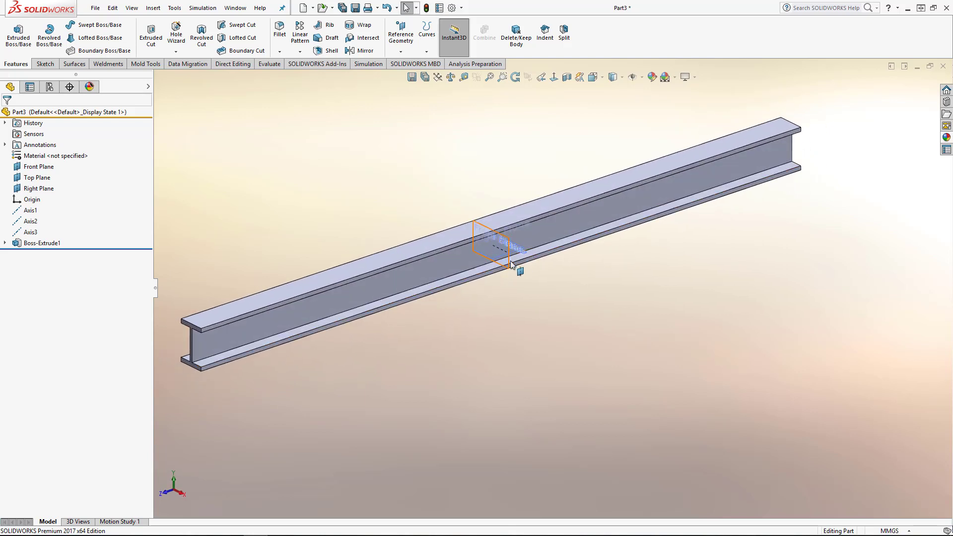
middle_click_drag(503, 318, 353, 388)
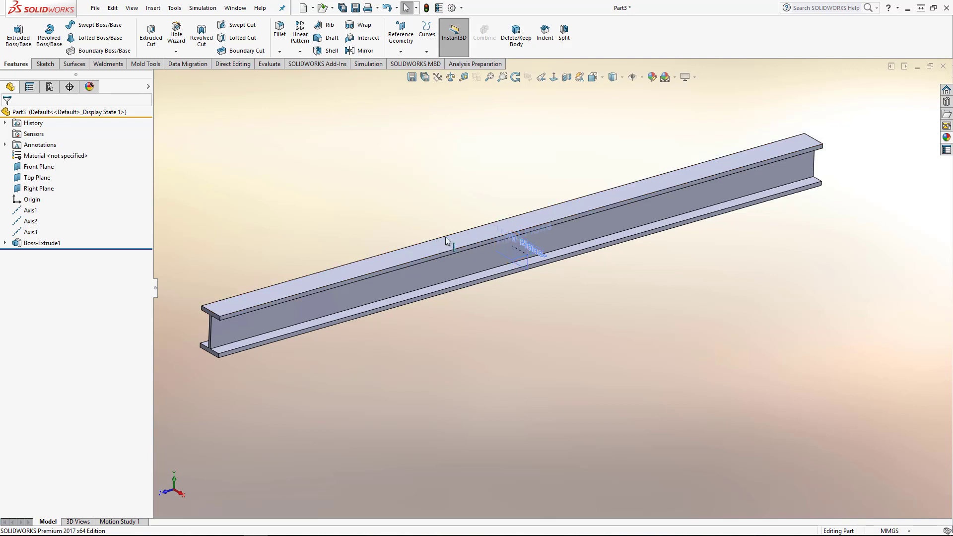
key("ctrl+4")
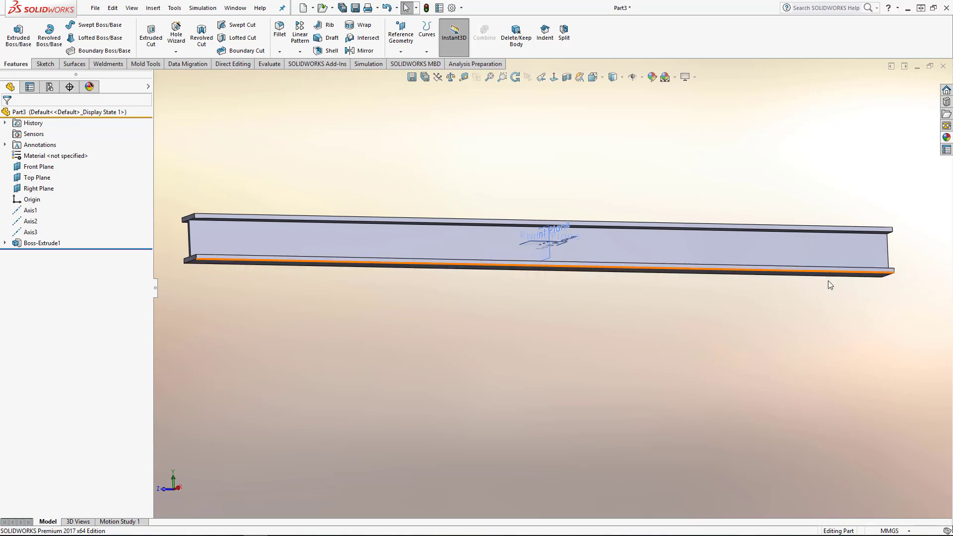
key("ctrl+7")
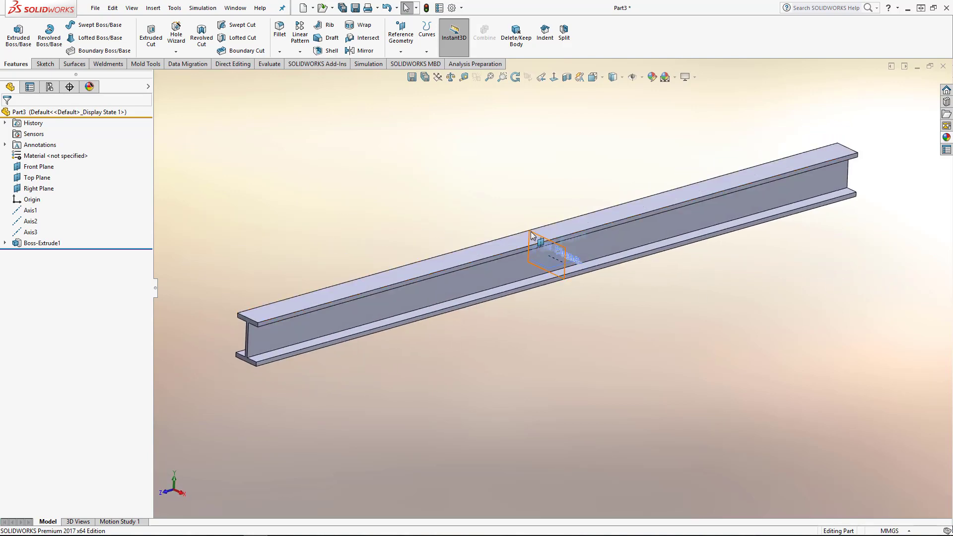
middle_click_drag(524, 246, 504, 236)
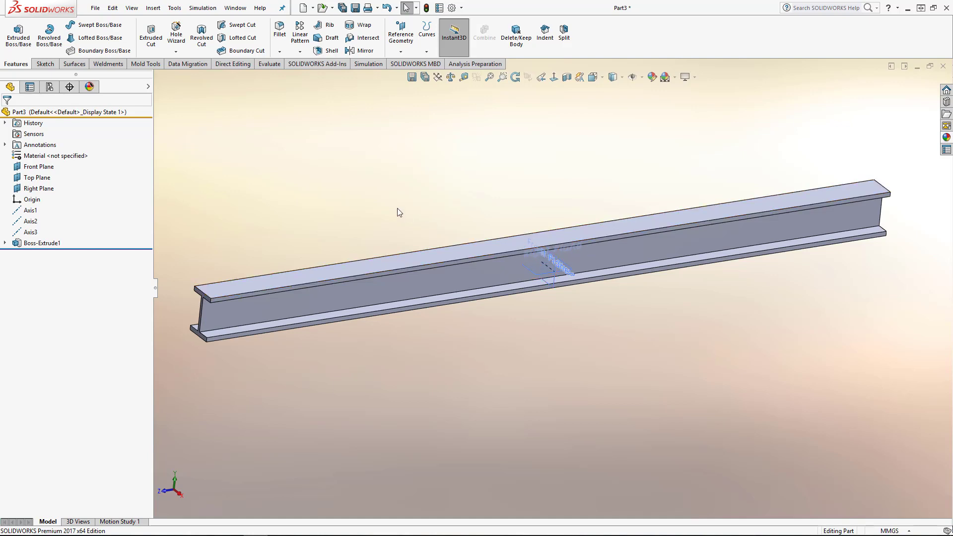
middle_click_drag(398, 210, 399, 228)
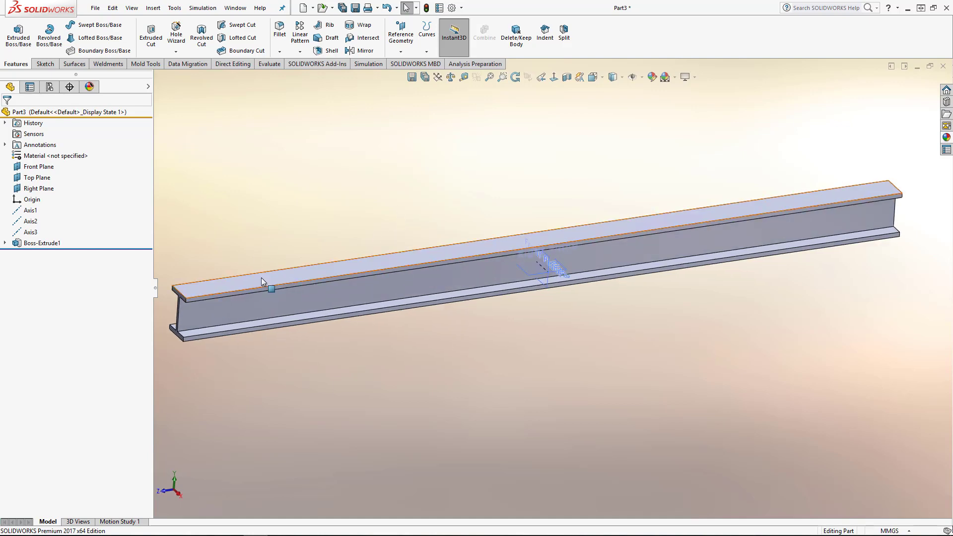
middle_click_drag(291, 252, 320, 267)
left_click(320, 267)
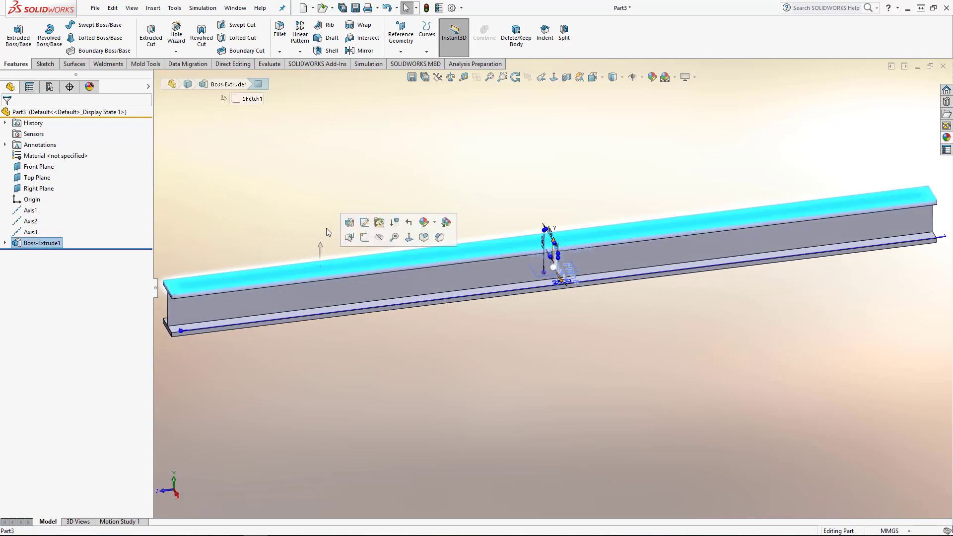
middle_click_drag(326, 230, 317, 227)
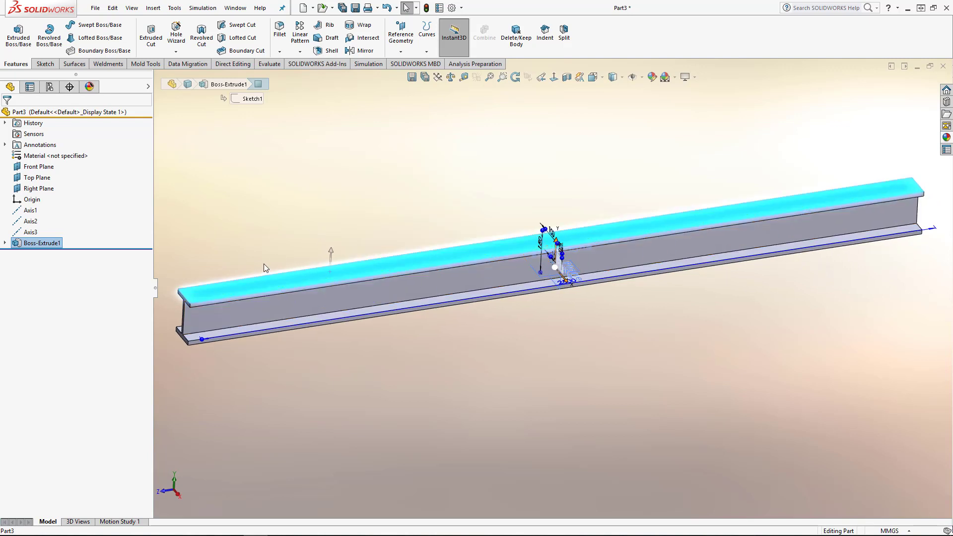
left_click(426, 222)
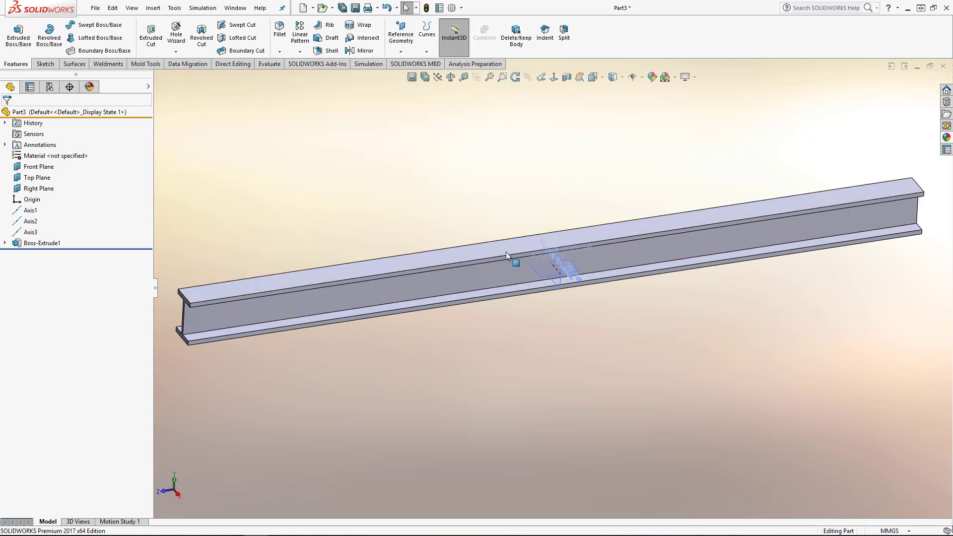
left_click(485, 249)
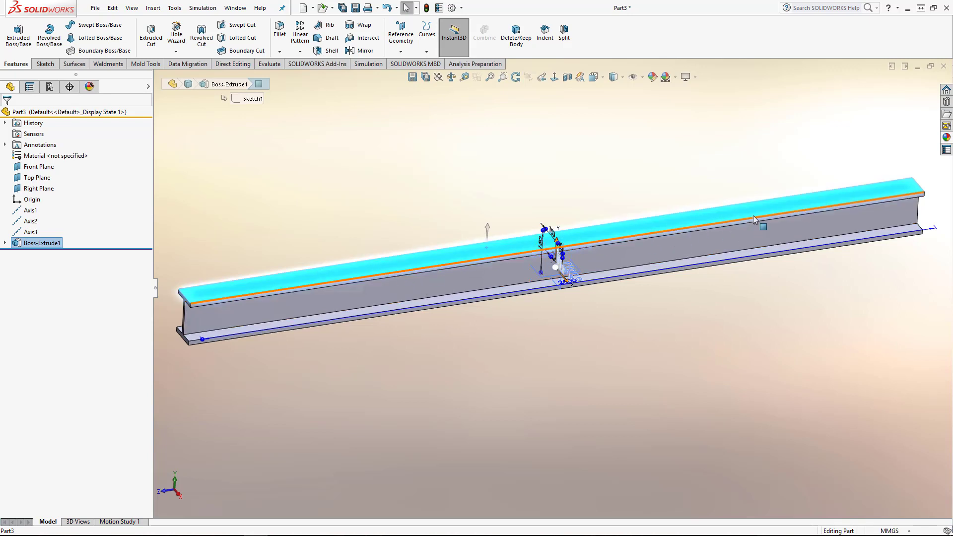
left_click(514, 233)
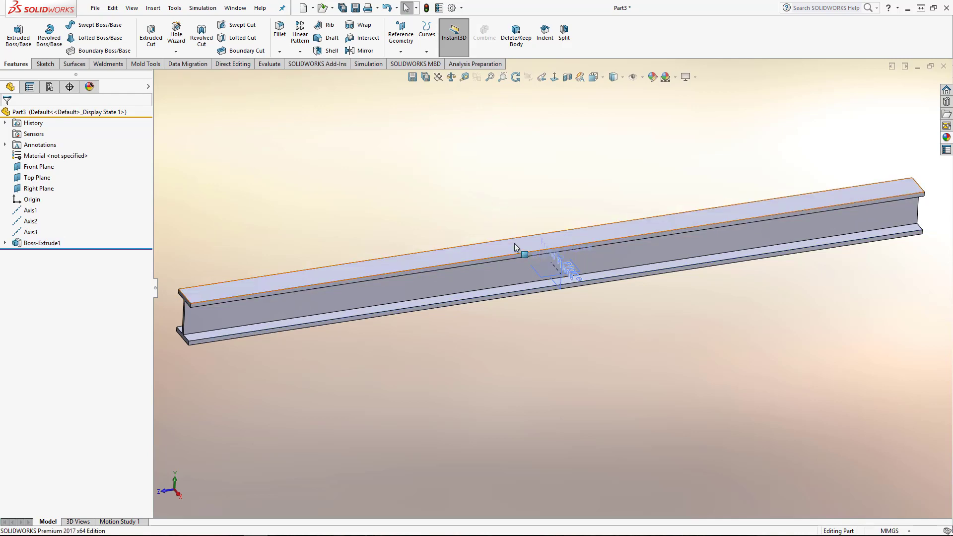
Start a new sketch on the top face of the beam's upper flange.
left_click(514, 245)
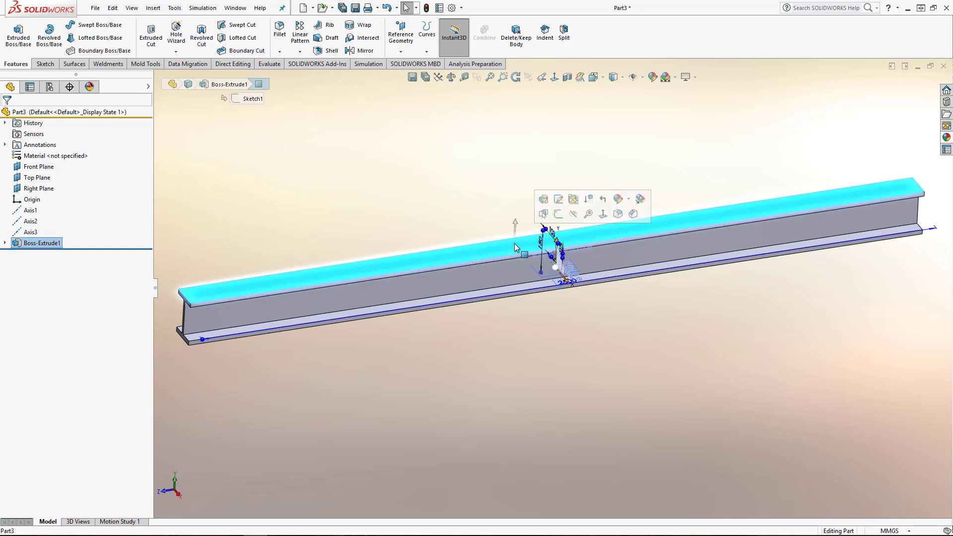
left_click(475, 246)
left_click(478, 248)
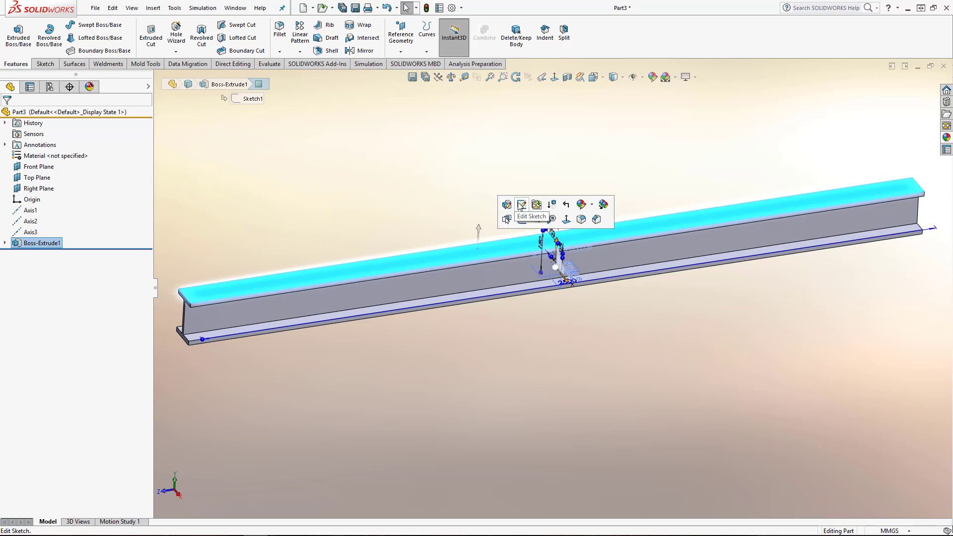
left_click(521, 220)
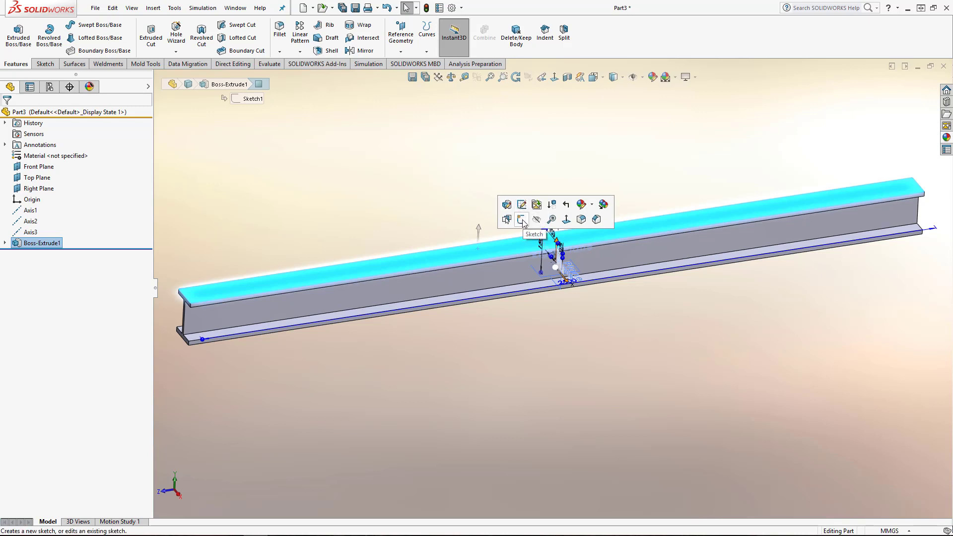
left_click(521, 219)
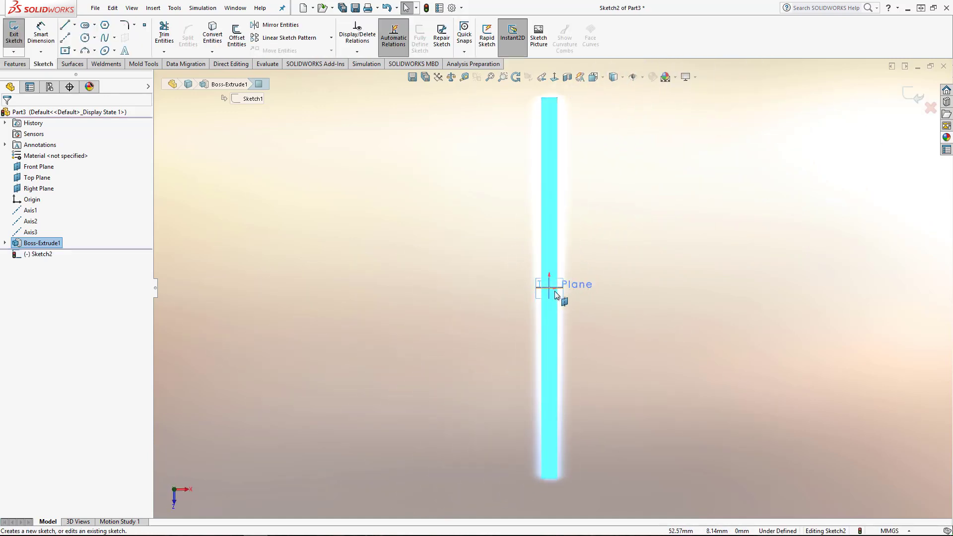
left_click(603, 80)
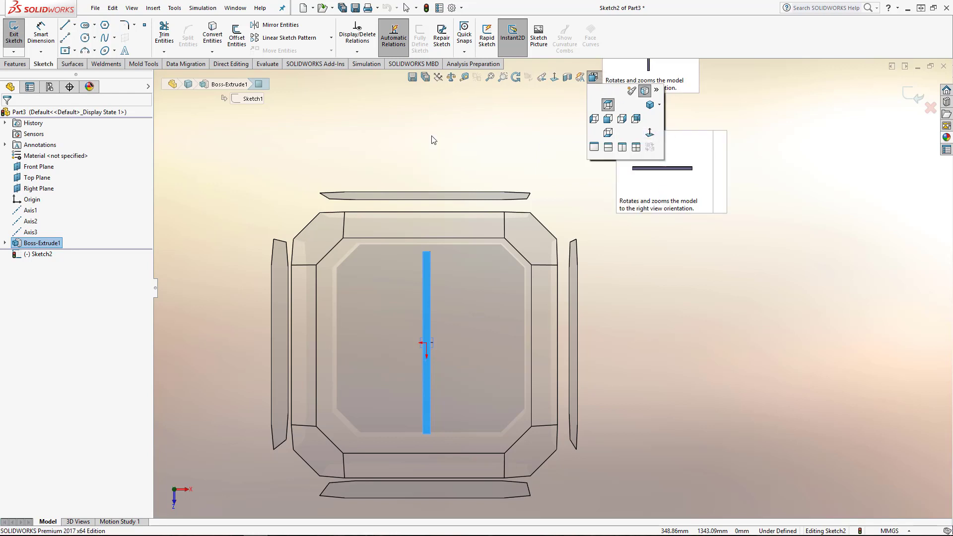
left_click(649, 132)
scroll(550, 307, "down", 5)
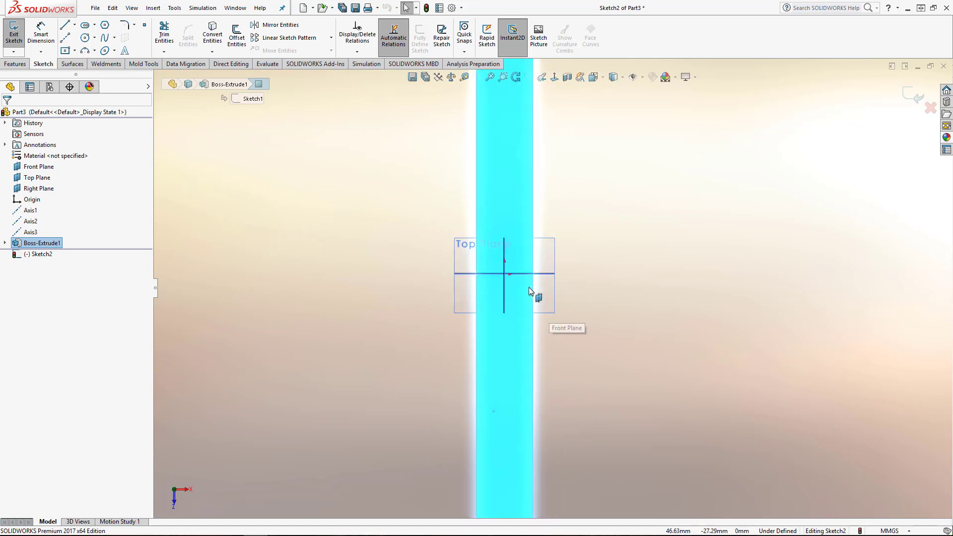
Sketch a center rectangle centred on the origin, spanning the full flange width, about 100 mm wide and 233 mm long along the beam.
left_click(74, 50)
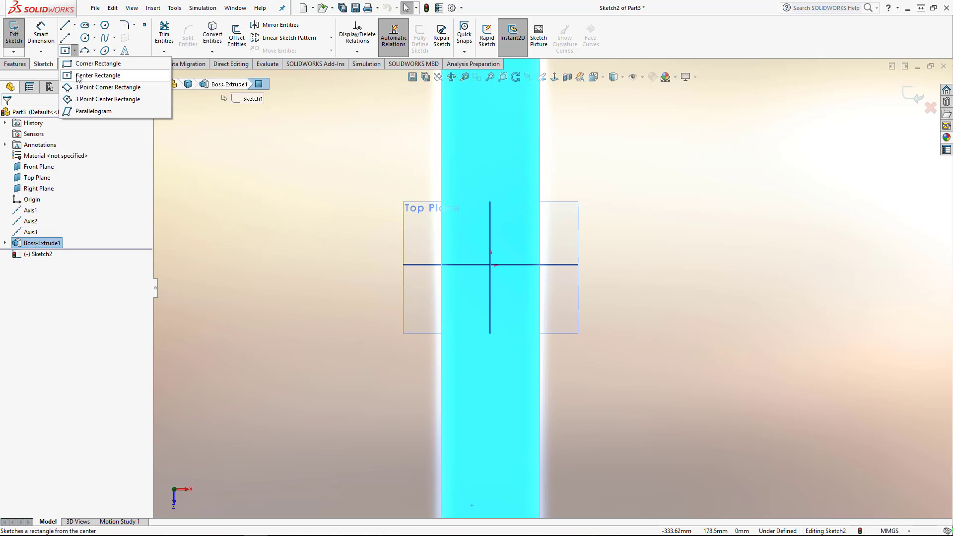
left_click(81, 76)
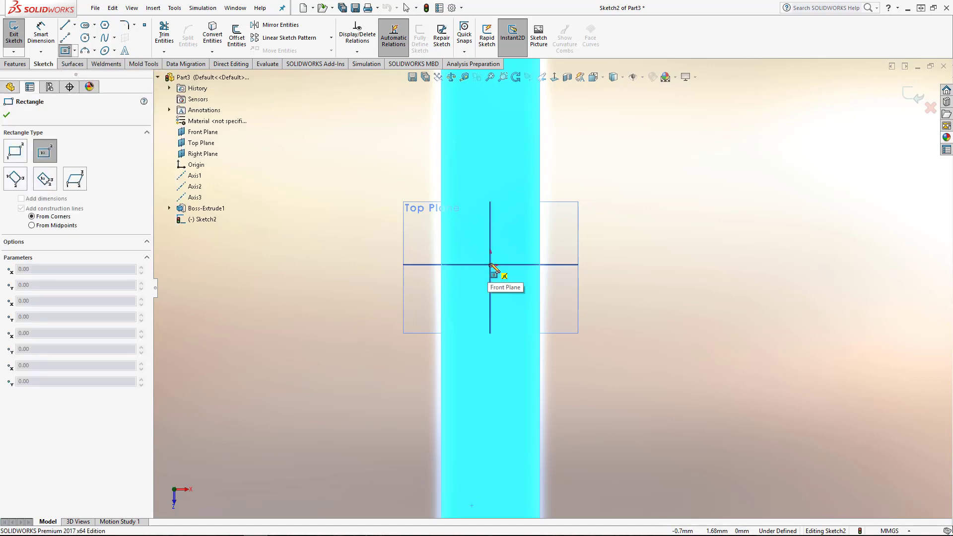
left_click(490, 265)
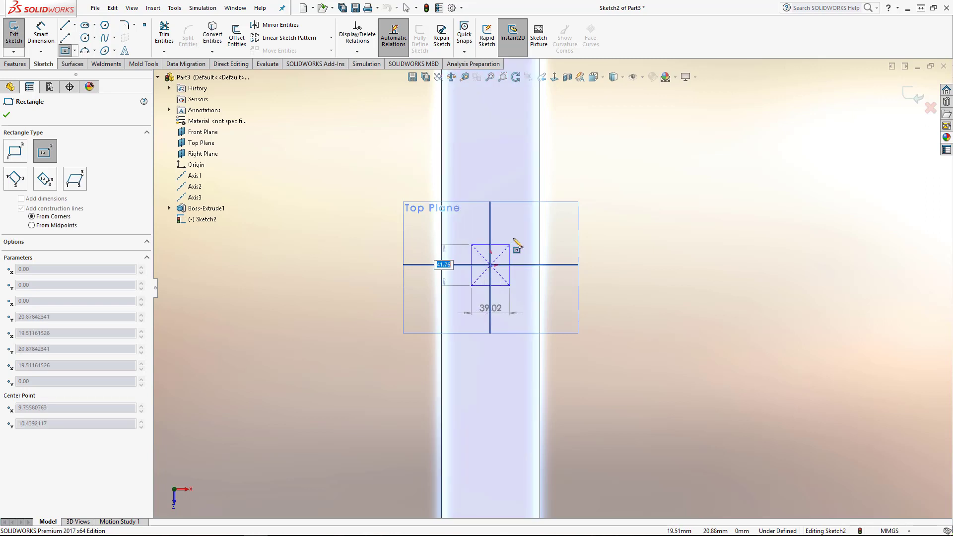
left_click(541, 157)
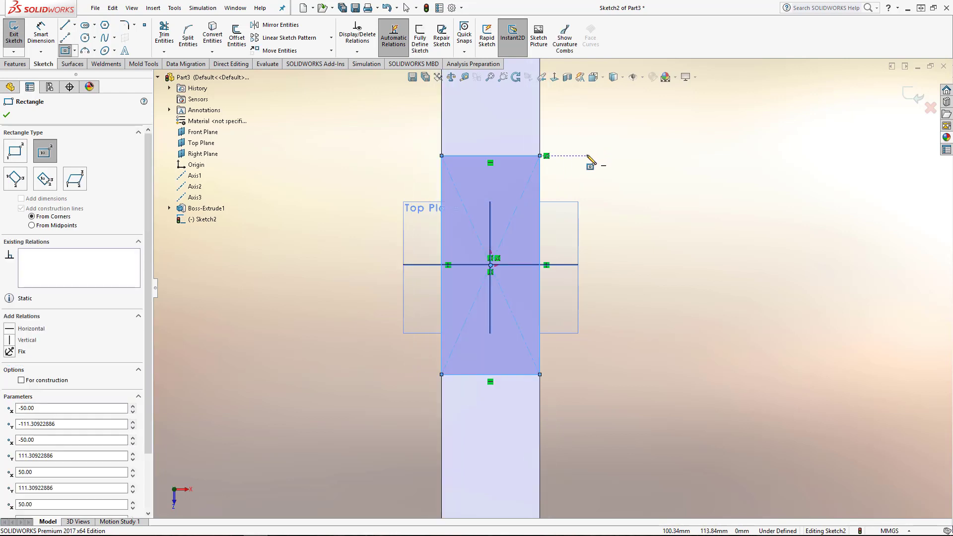
key("Escape")
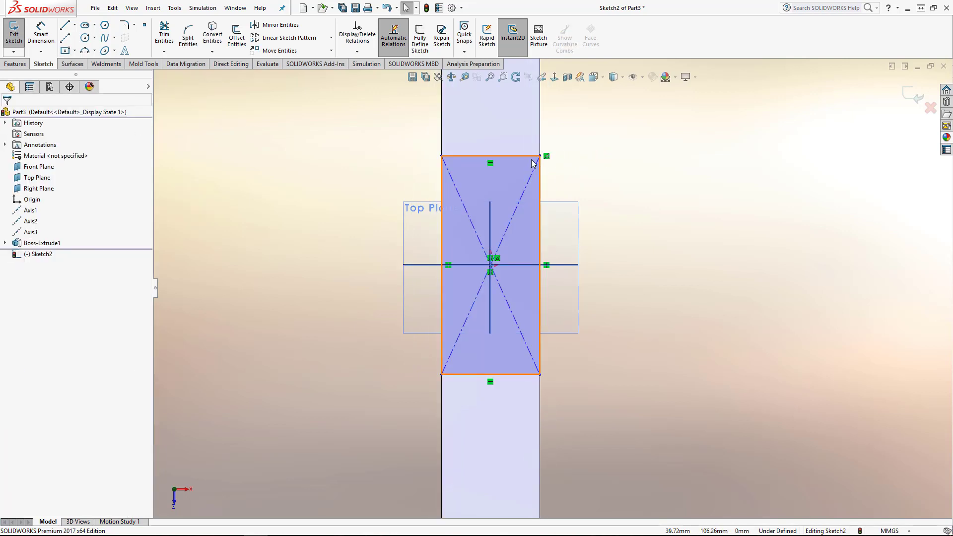
left_click_drag(531, 156, 504, 154)
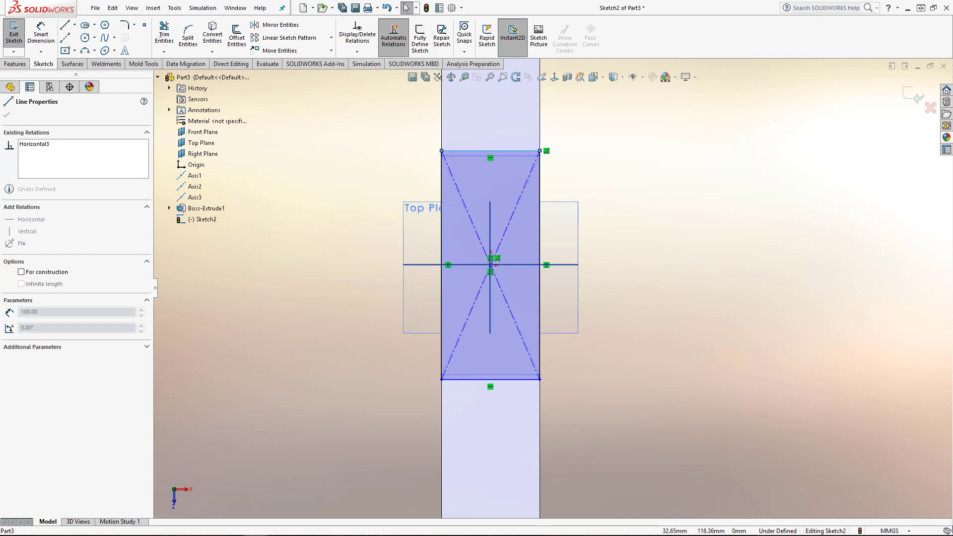
Dimension the rectangle's length along the beam as 200 mm and close the sketch.
left_click(38, 35)
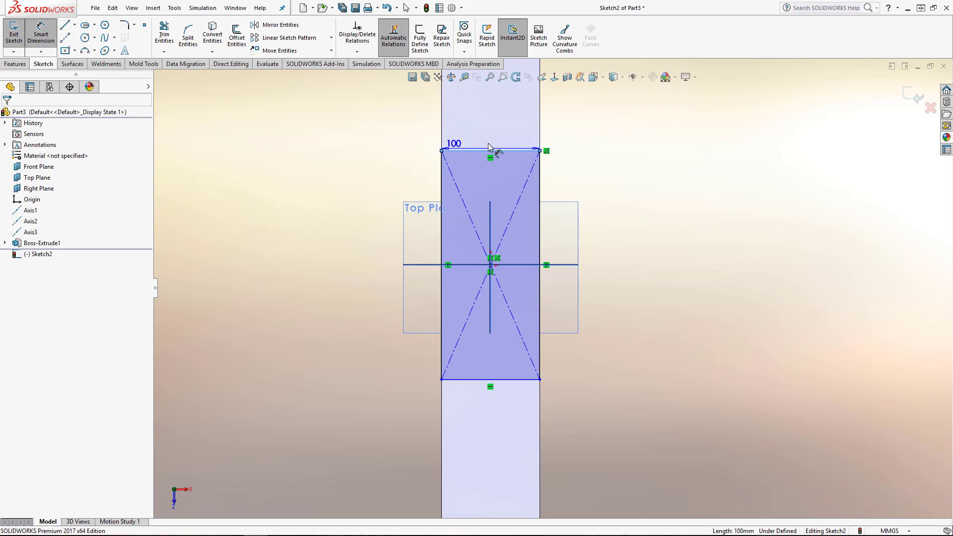
key("Escape")
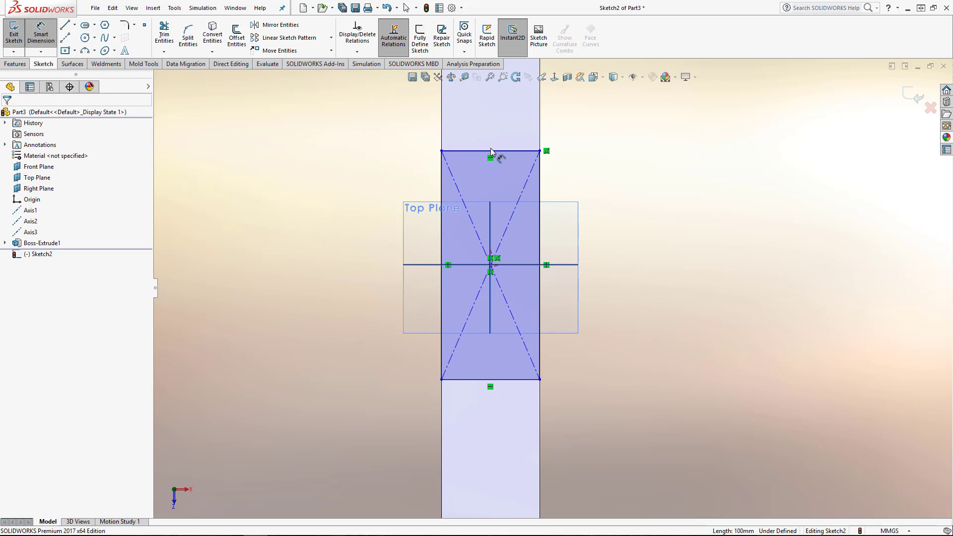
left_click(540, 184)
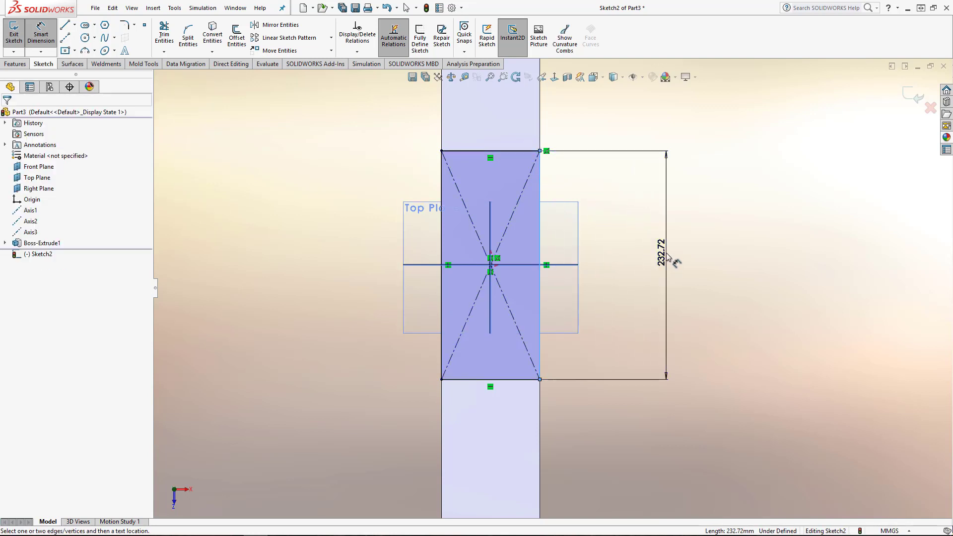
left_click(669, 256)
type("2")
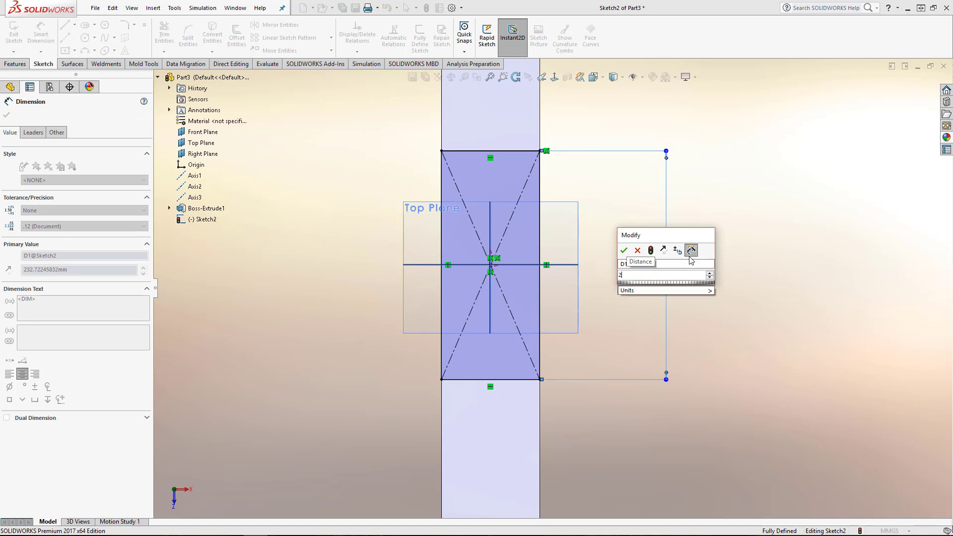
type("00")
key("Return")
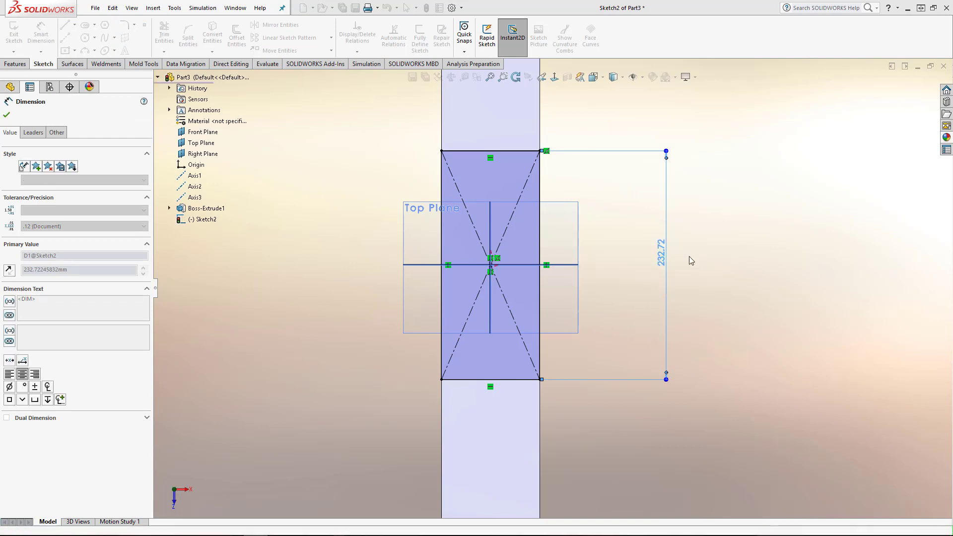
scroll(659, 308, "up", 5)
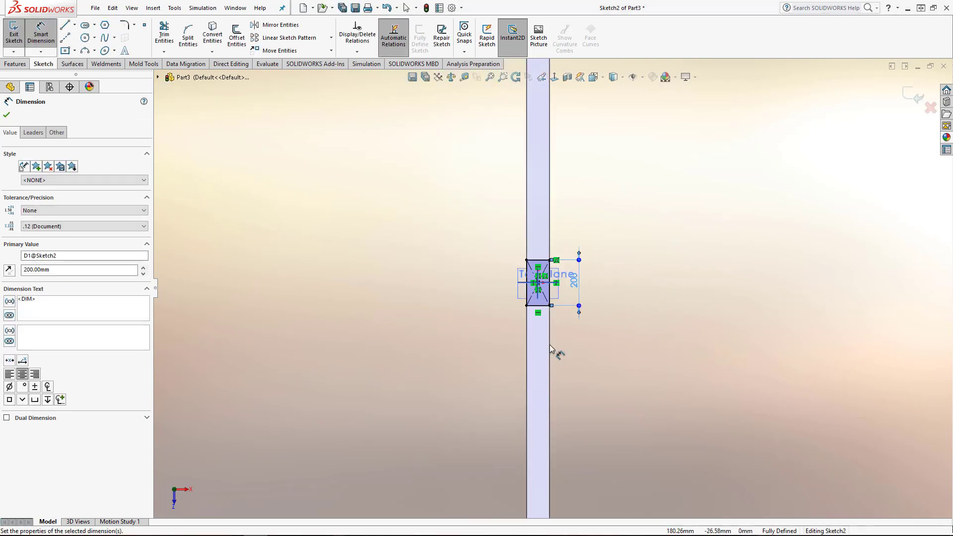
mouse_move(605, 288)
middle_mouse_down()
mouse_move(680, 276)
mouse_move(769, 169)
middle_mouse_up()
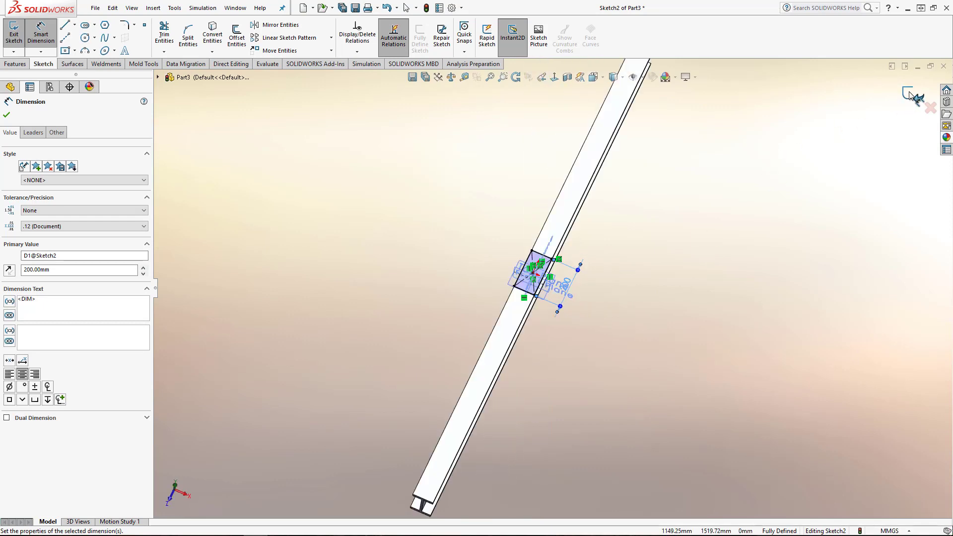
left_click(908, 93)
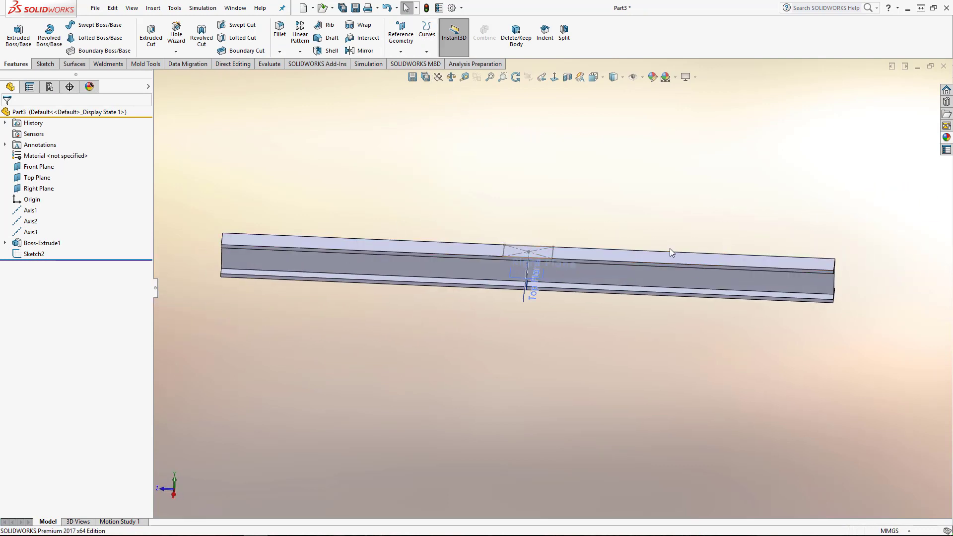
Create a projection split line that projects Sketch2 onto the top face of the upper flange.
left_click(427, 52)
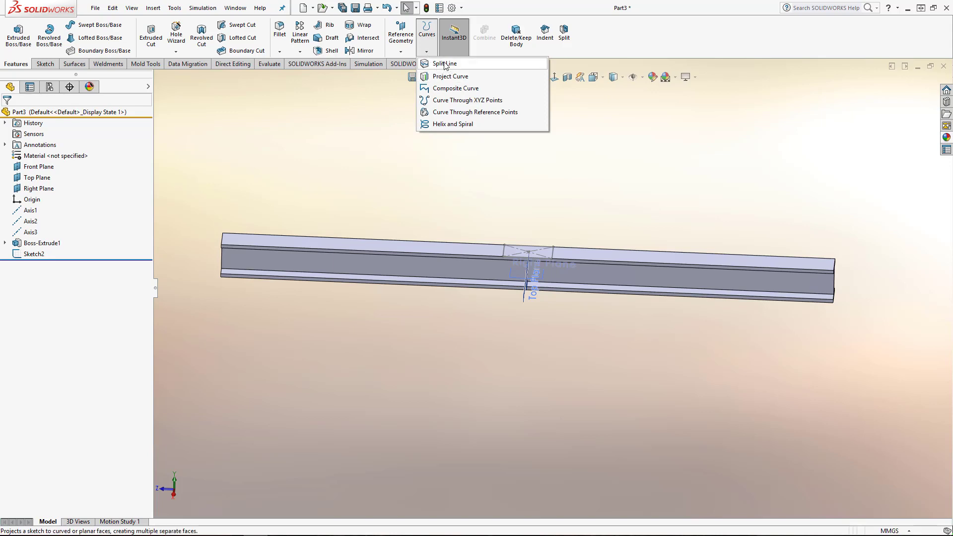
left_click(444, 64)
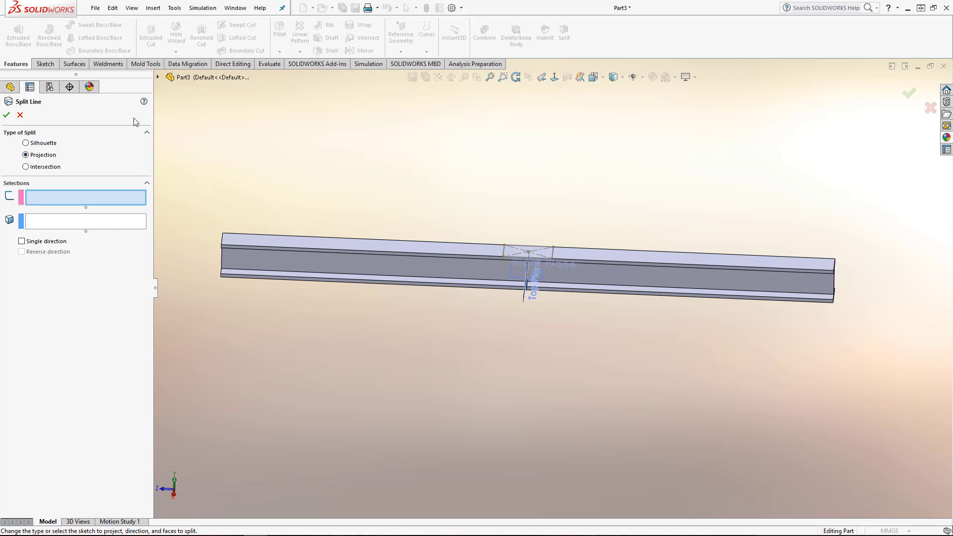
left_click(158, 77)
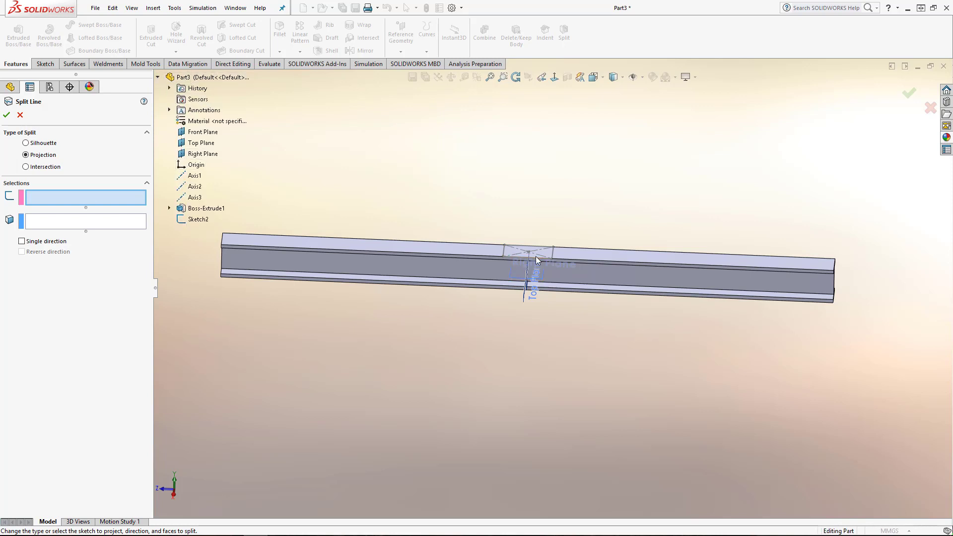
left_click(197, 220)
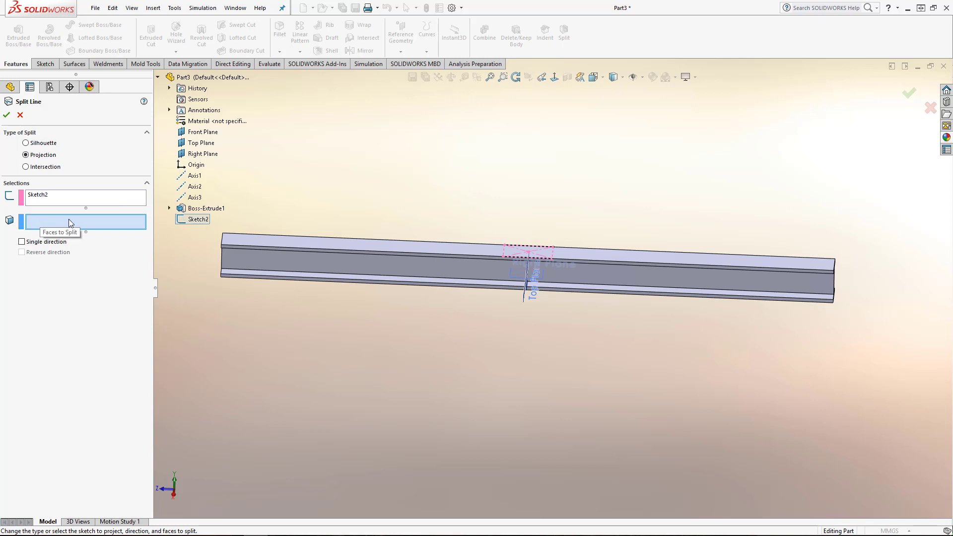
left_click(309, 240)
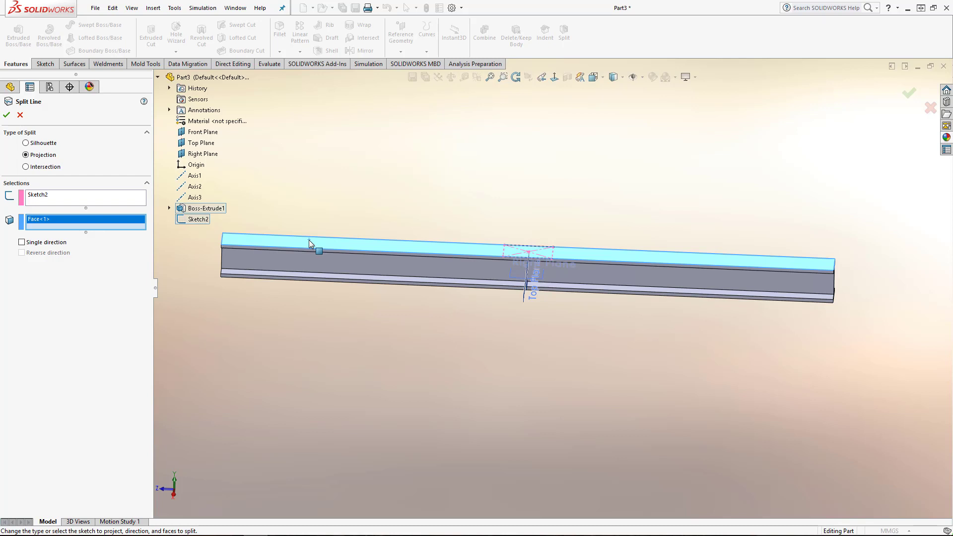
left_click(6, 117)
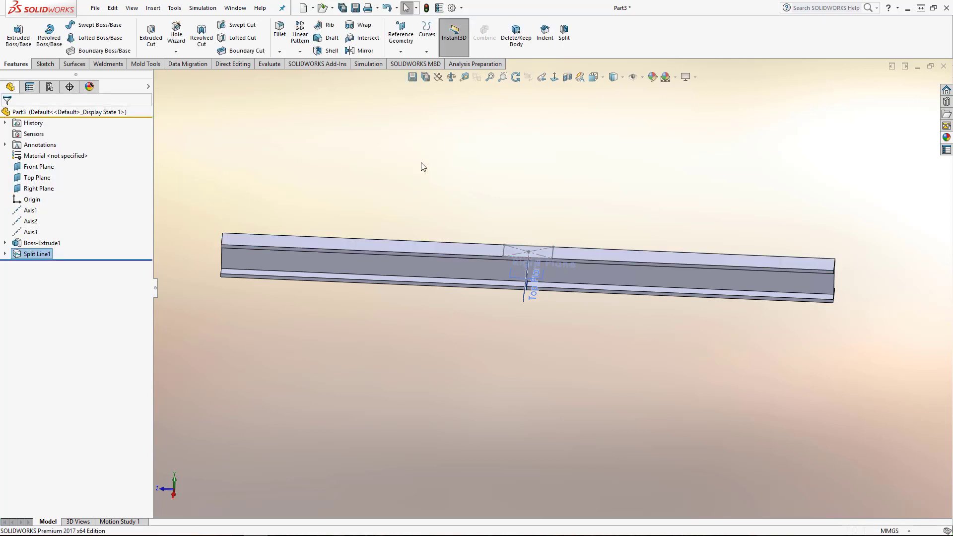
left_click(434, 152)
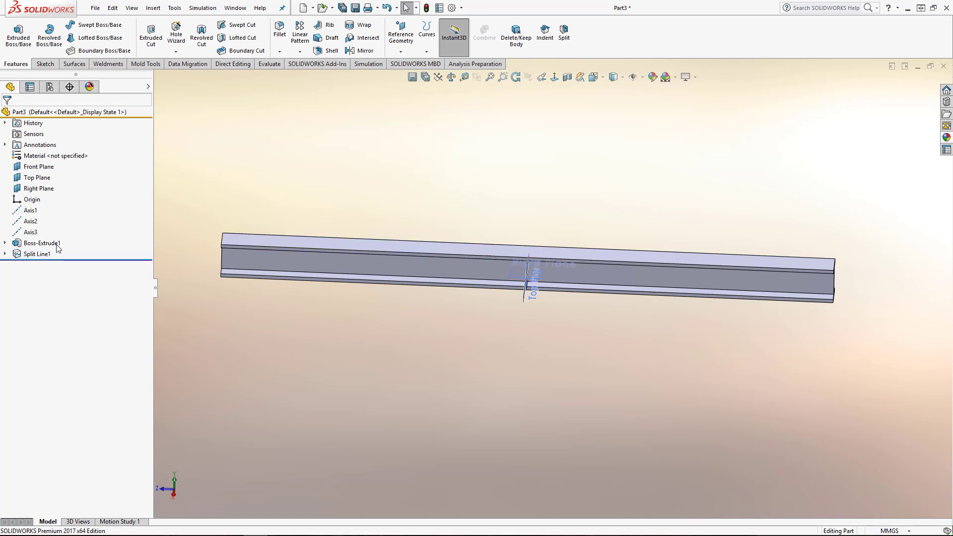
Examine the sketch inside the split line feature and the individual faces along the upper flange's top.
left_click(5, 254)
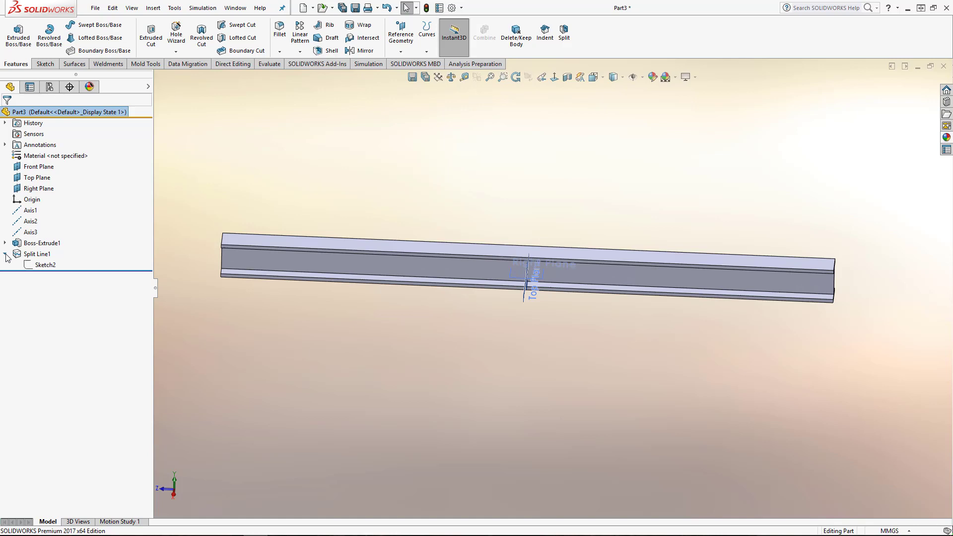
left_click(33, 265)
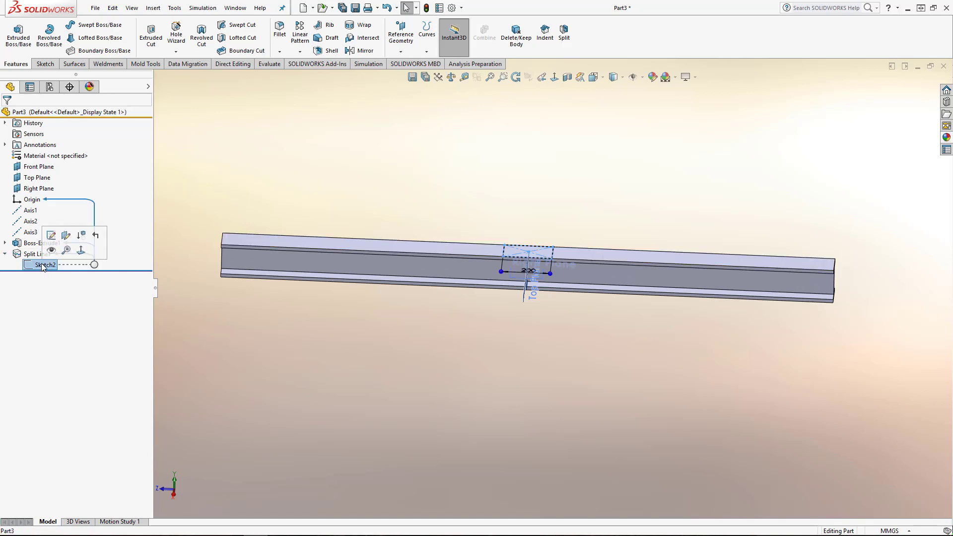
left_click(208, 192)
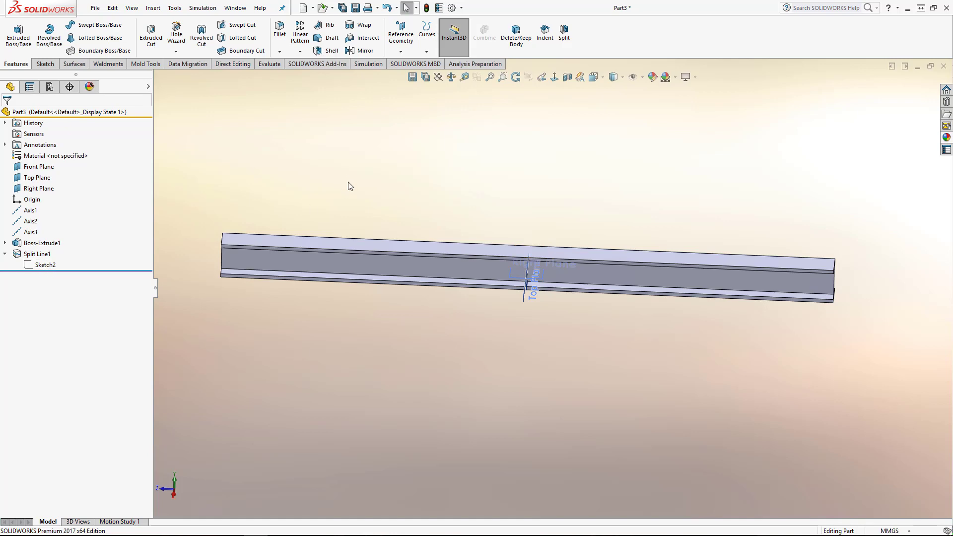
scroll(305, 218, "down", 3)
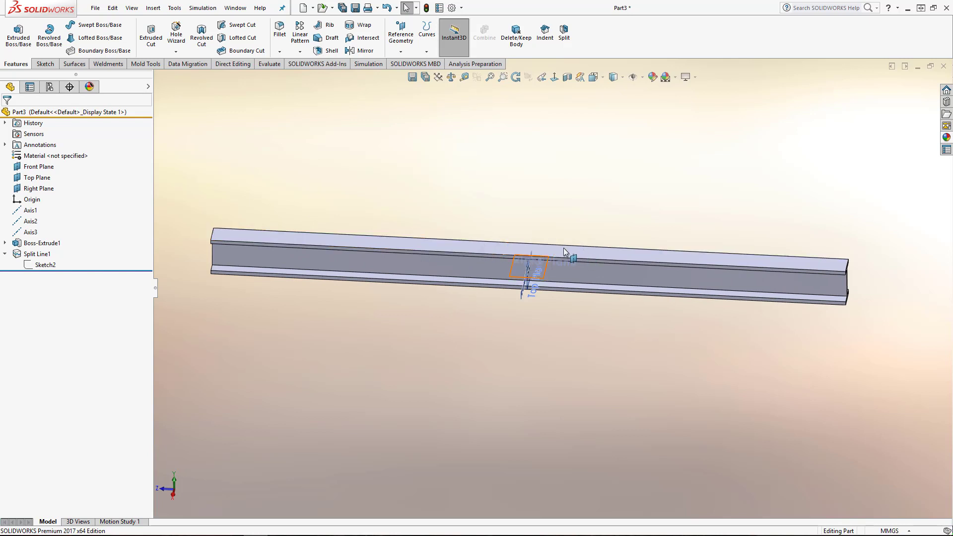
middle_click_drag(563, 248, 507, 219)
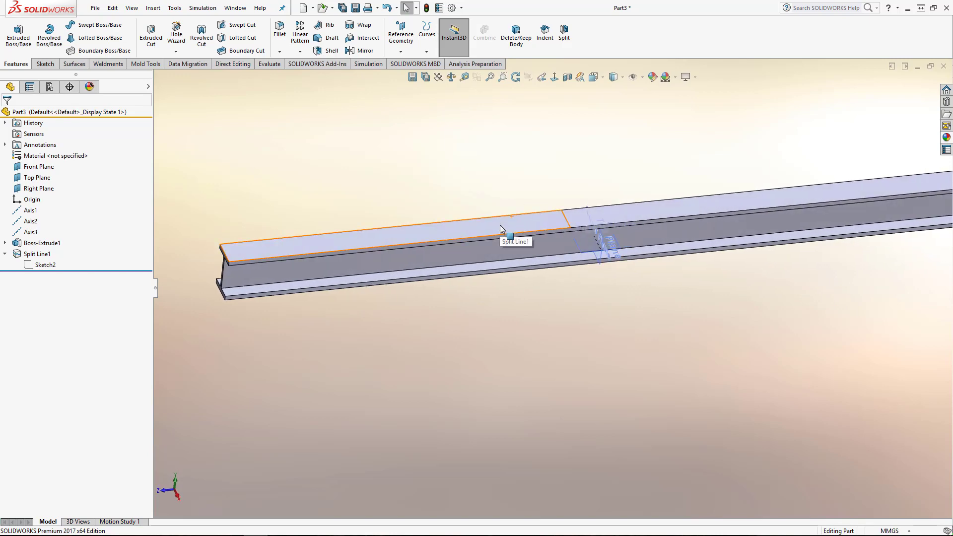
left_click(499, 225)
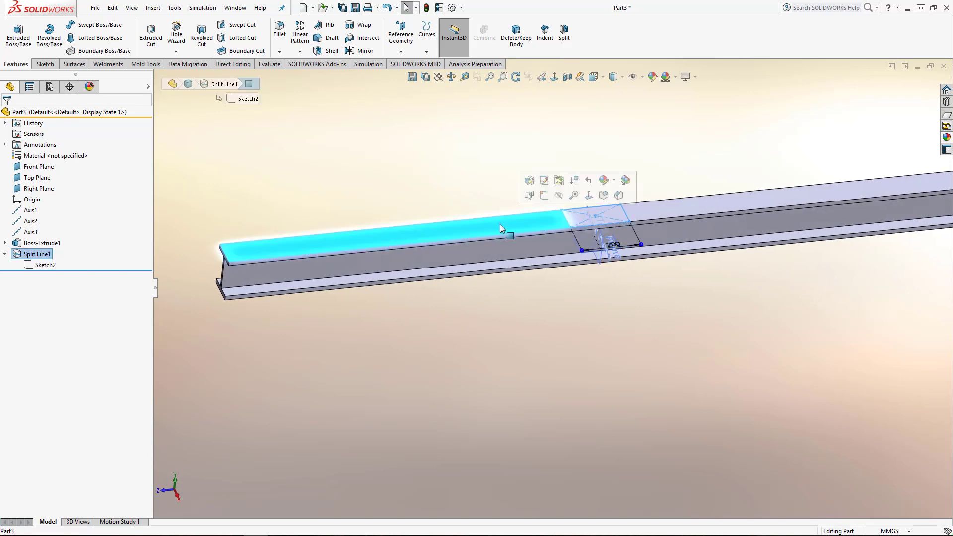
left_click(597, 211)
left_click(682, 204)
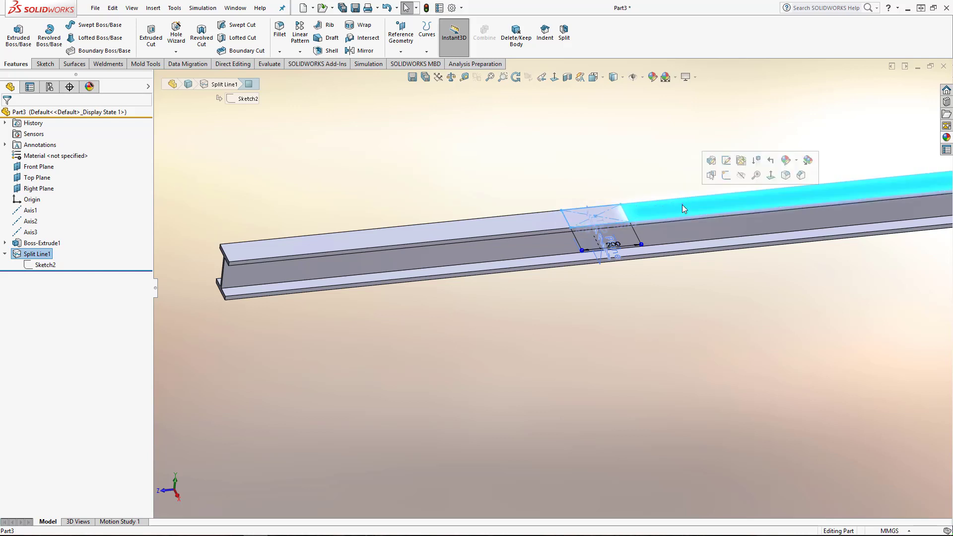
left_click(620, 213)
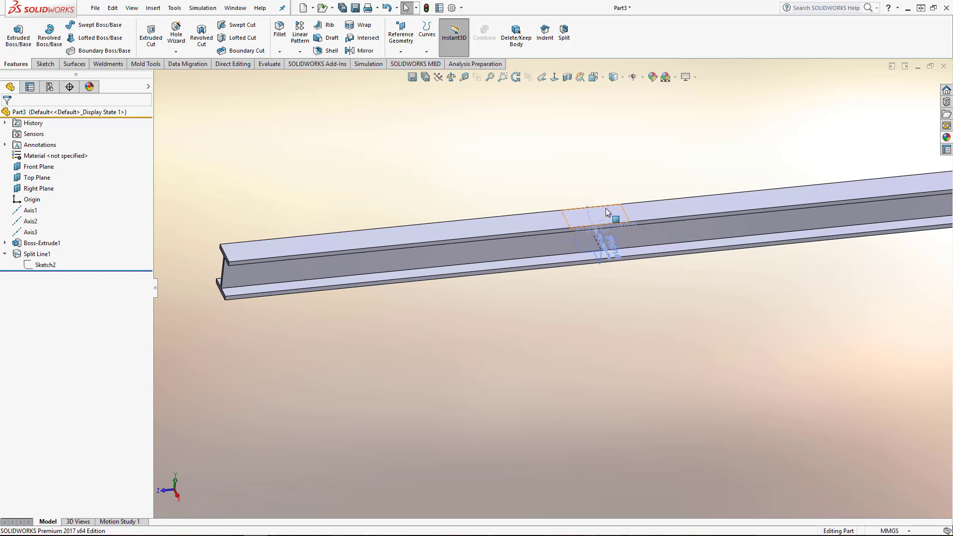
Start a new sketch on the outer face of the beam's lower flange.
key("f")
middle_click_drag(333, 329, 354, 226)
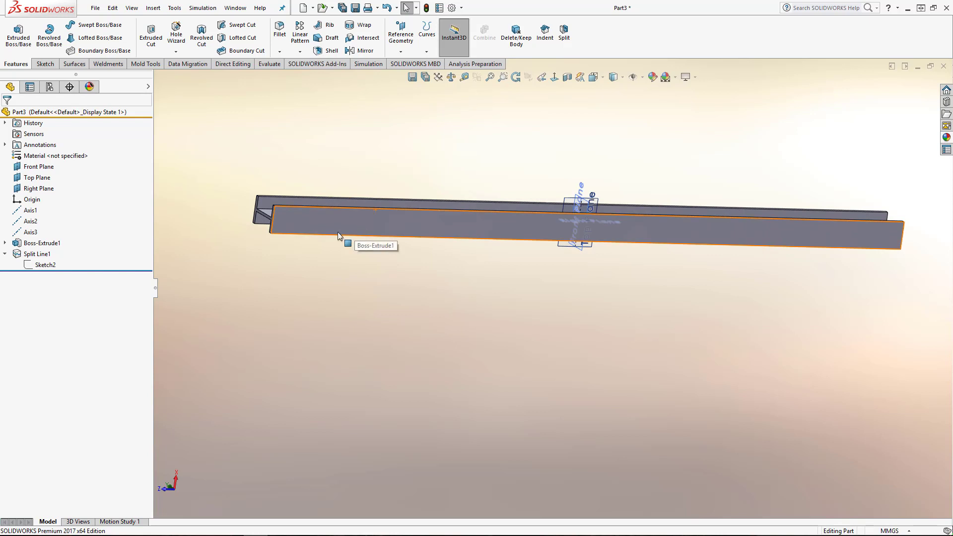
middle_click_drag(419, 264, 519, 254)
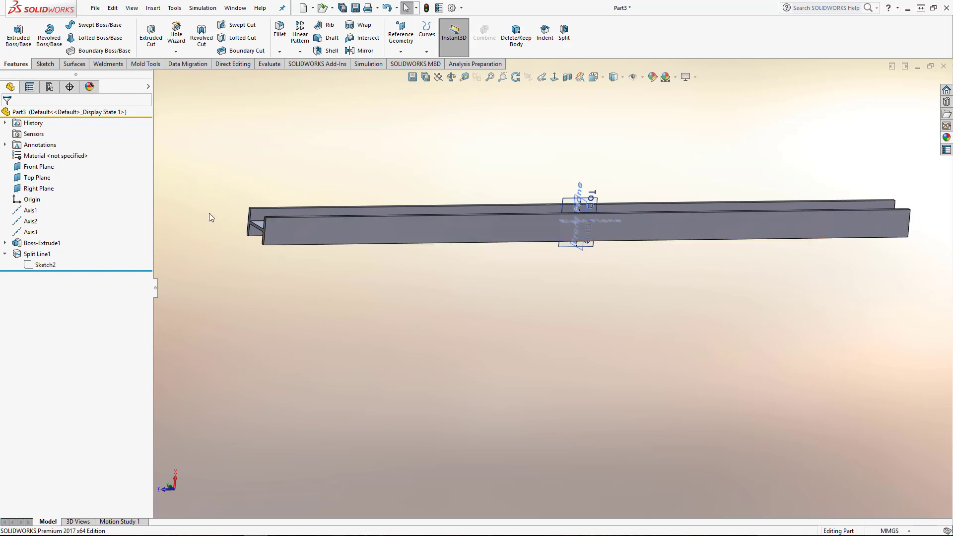
left_click(326, 230)
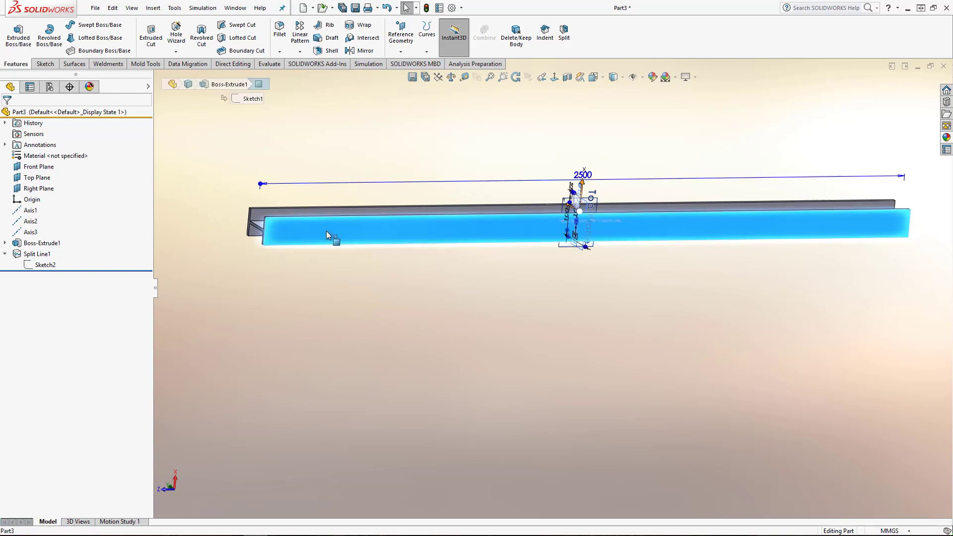
left_click(410, 201)
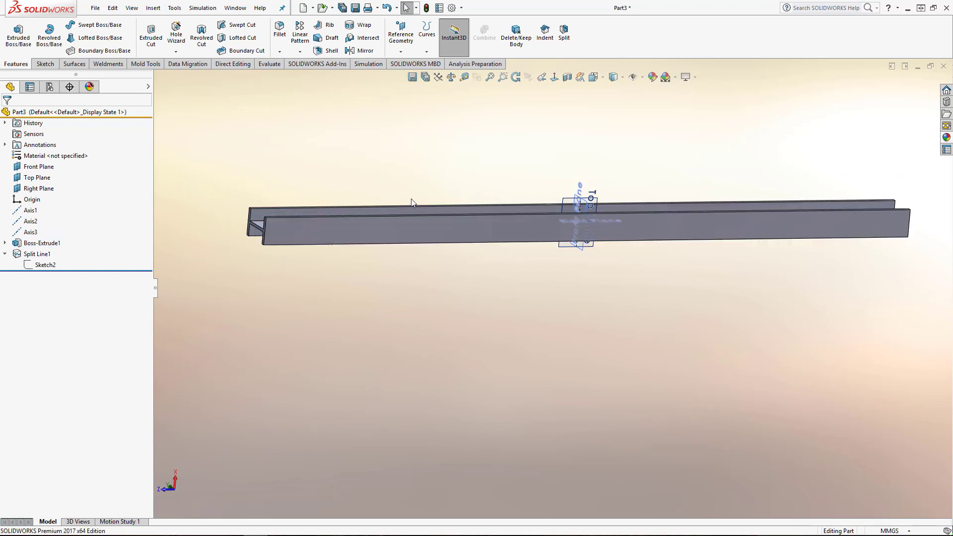
left_click(446, 223)
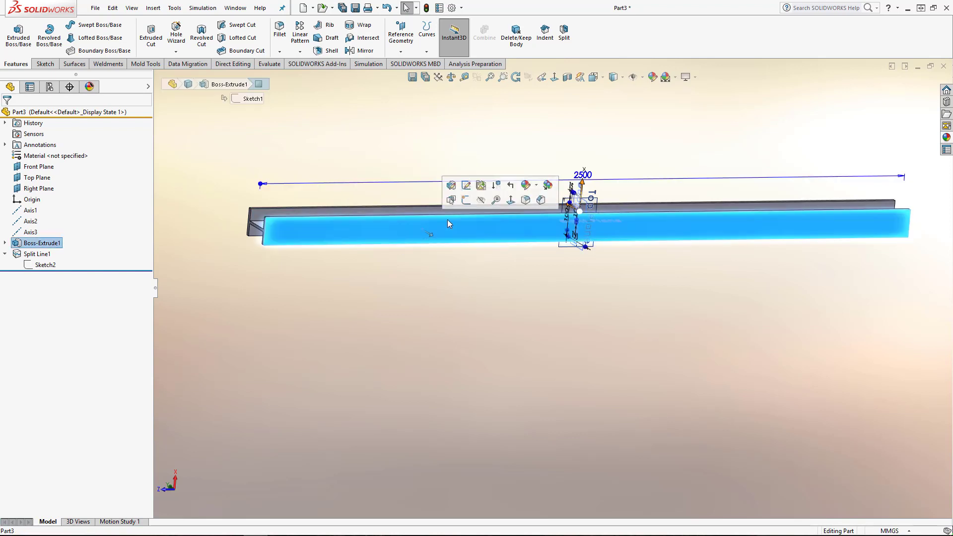
left_click(466, 201)
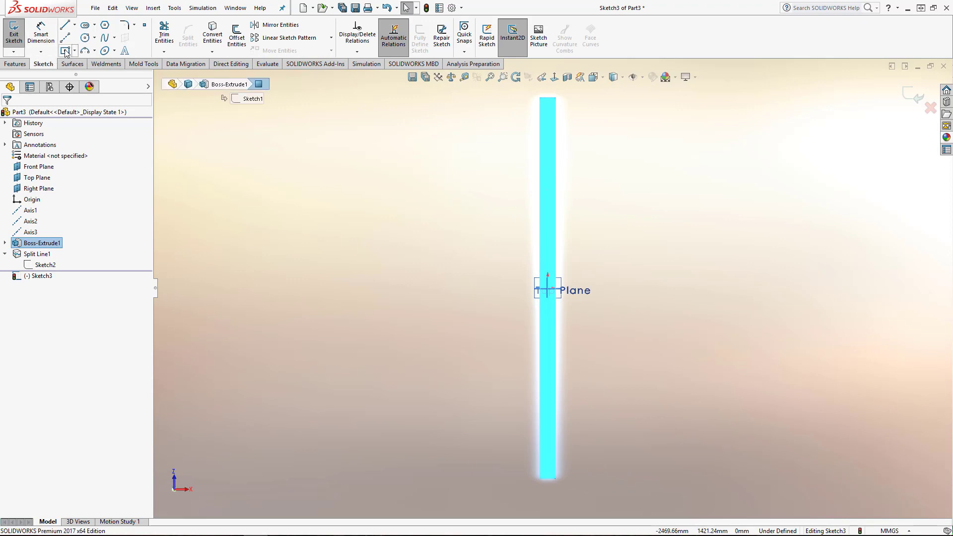
Draw a center rectangle from the origin across the lower flange's full 100 mm width, about 2165 mm long.
left_click(65, 50)
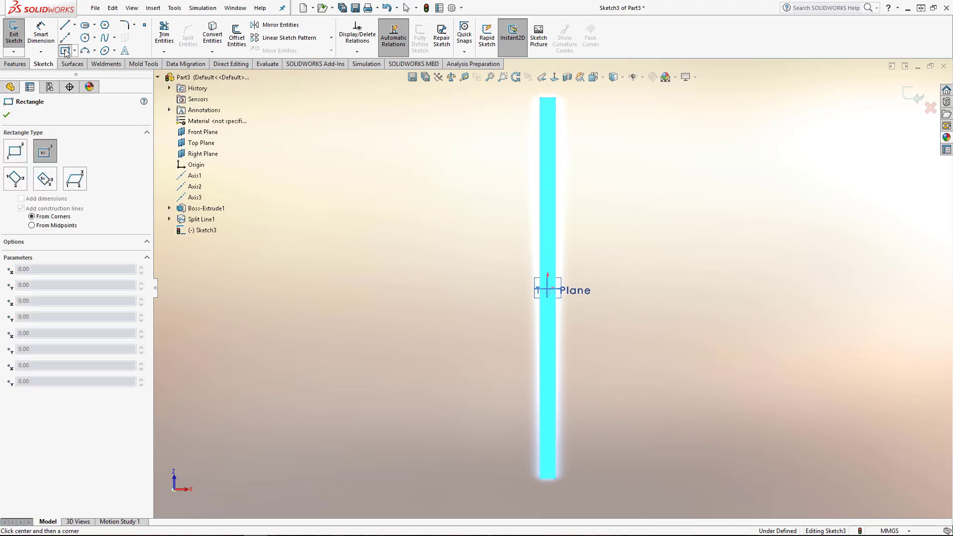
left_click(549, 290)
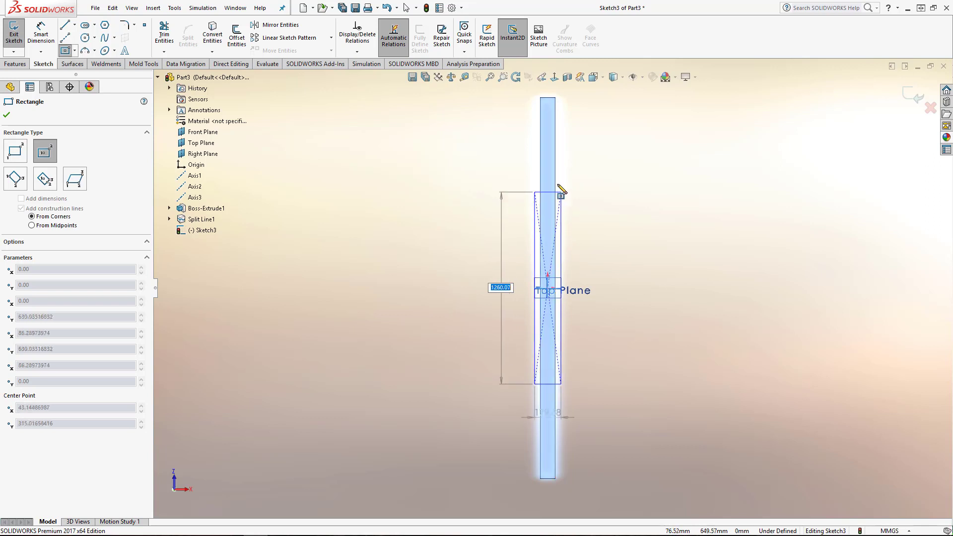
left_click(555, 123)
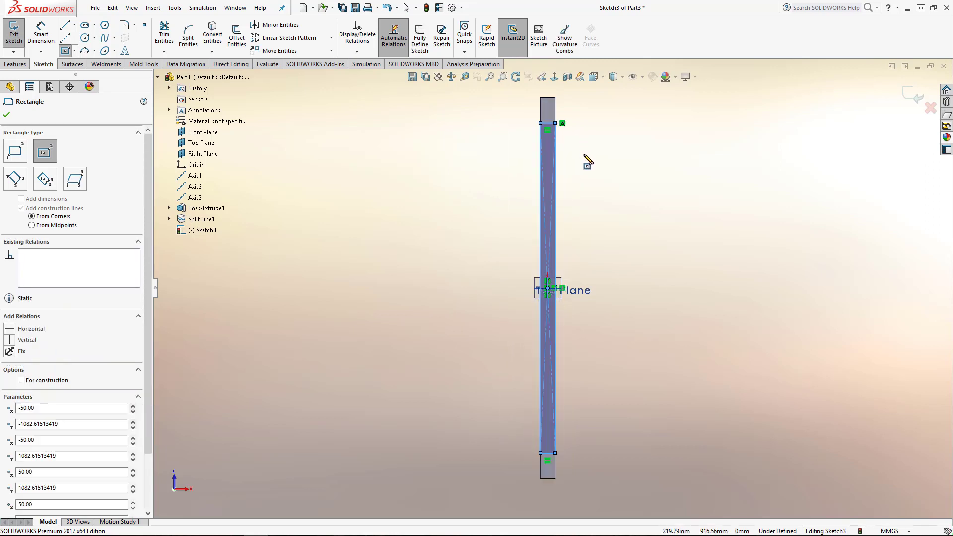
key("Escape")
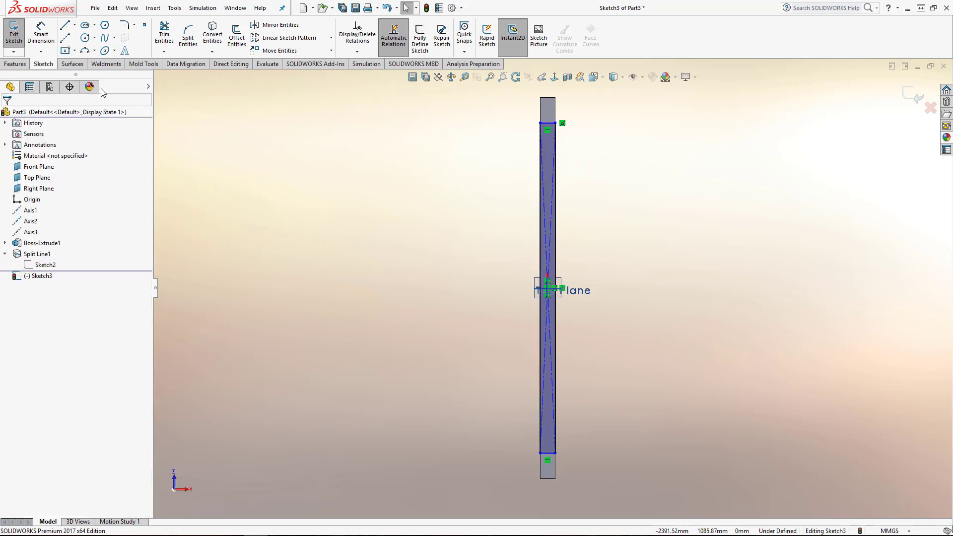
Dimension the gap between the beam's end edge and the rectangle's short side as 200 mm and close the sketch.
key("d")
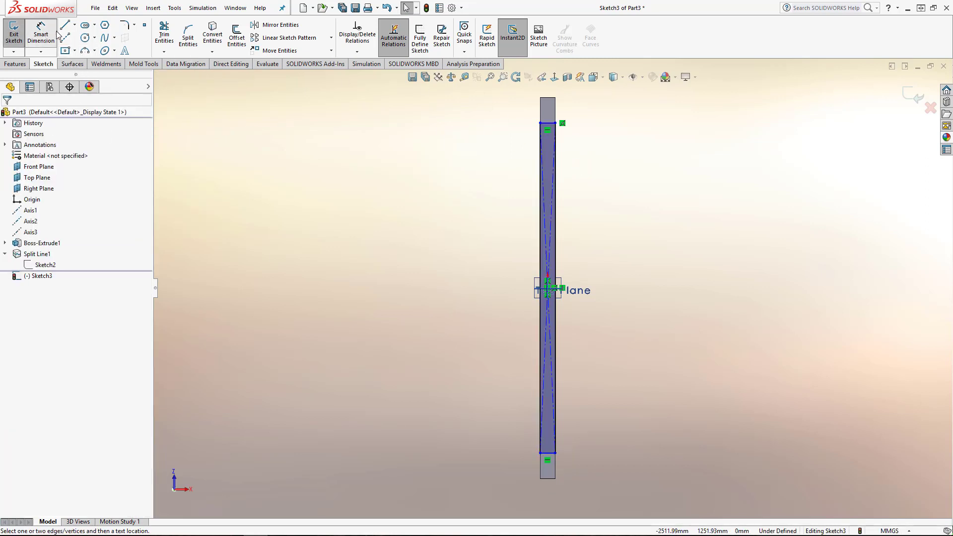
scroll(571, 134, "down", 8)
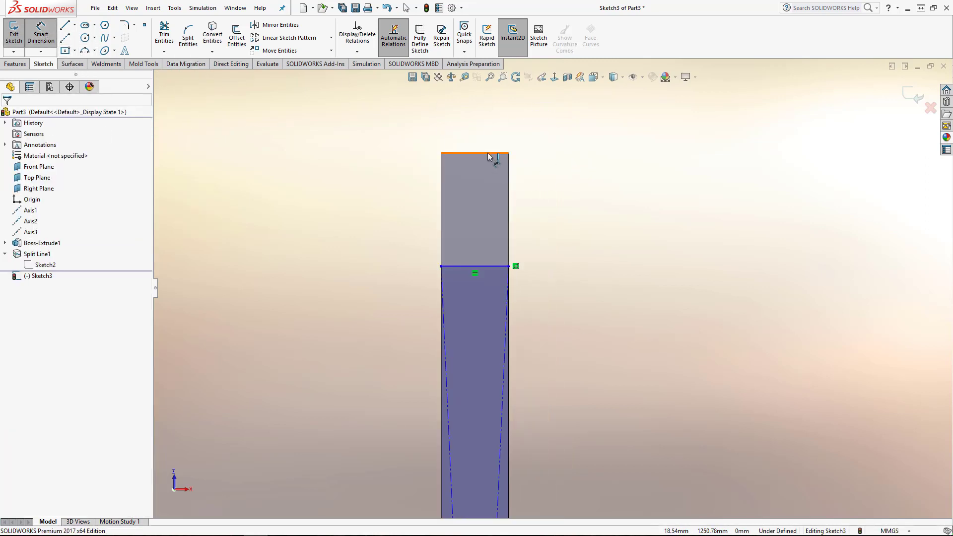
left_click(488, 154)
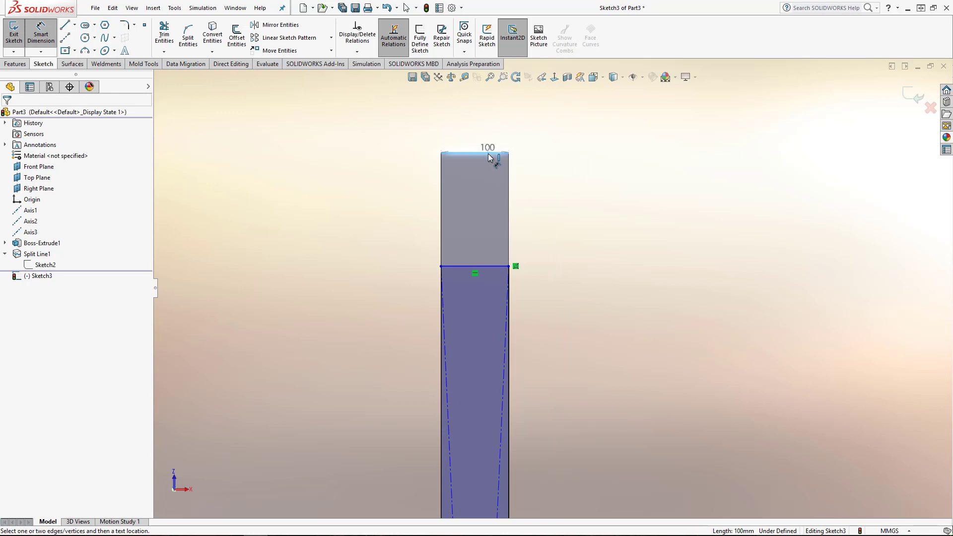
left_click(491, 265)
left_click(576, 220)
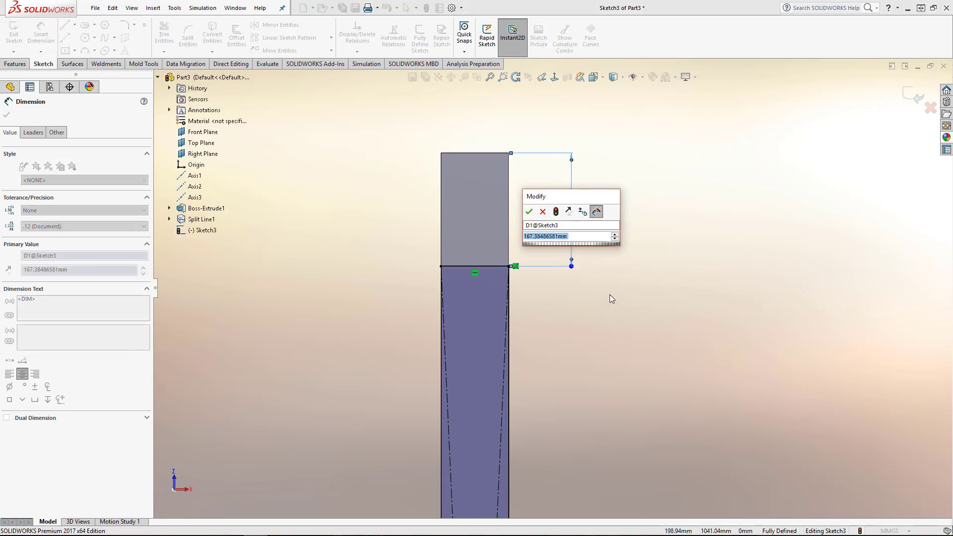
type("200")
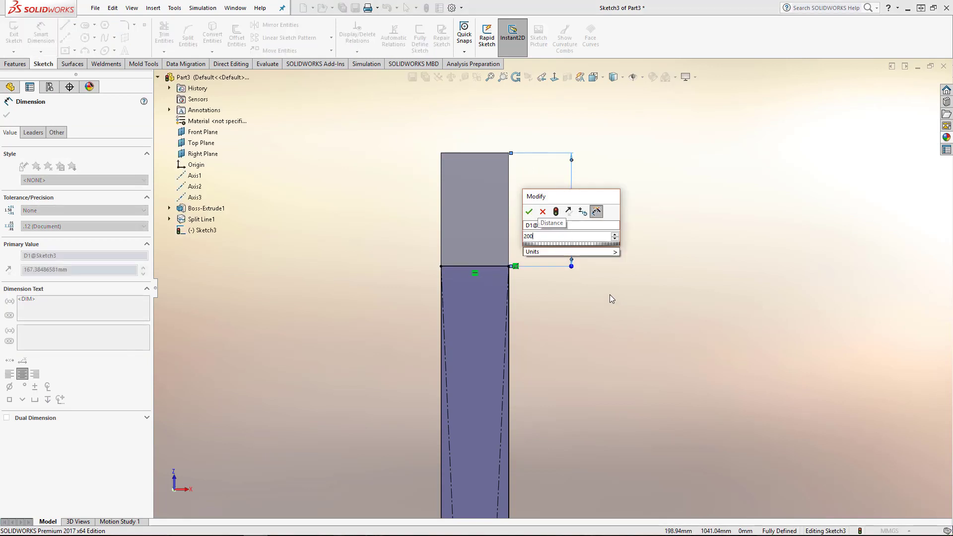
key("Return")
middle_click_drag(632, 294, 431, 372)
middle_click_drag(497, 308, 386, 288)
left_click(386, 288)
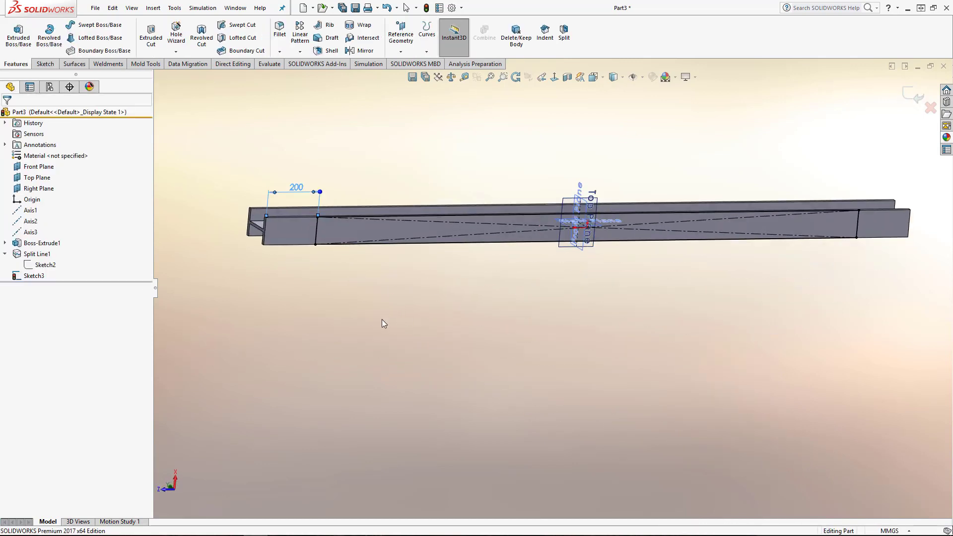
Create a projection split line that projects Sketch3 onto the outer face of the lower flange.
left_click(426, 53)
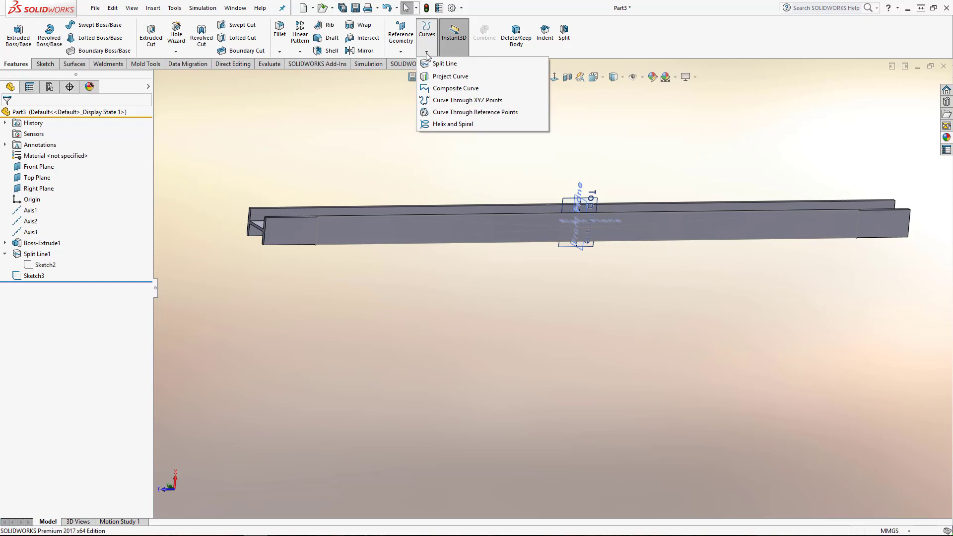
left_click(453, 64)
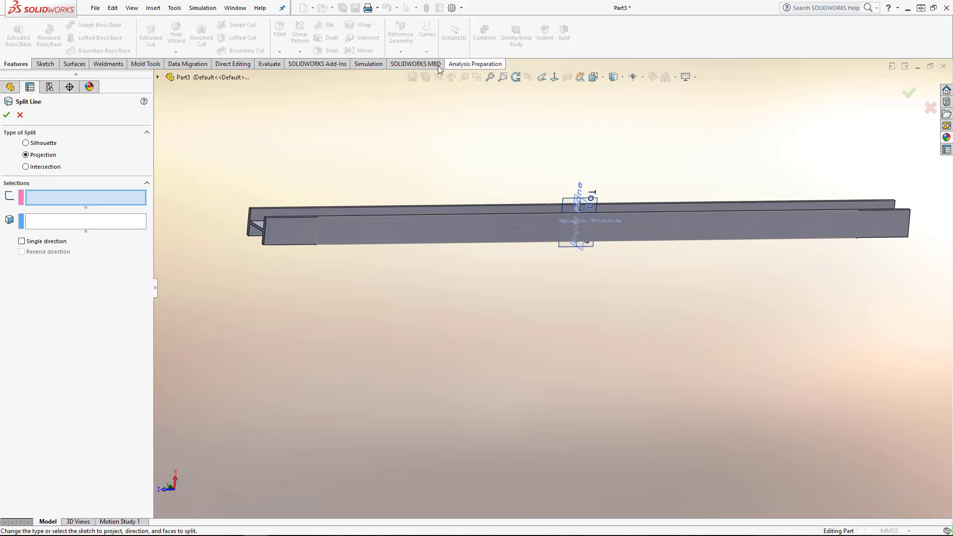
left_click(157, 77)
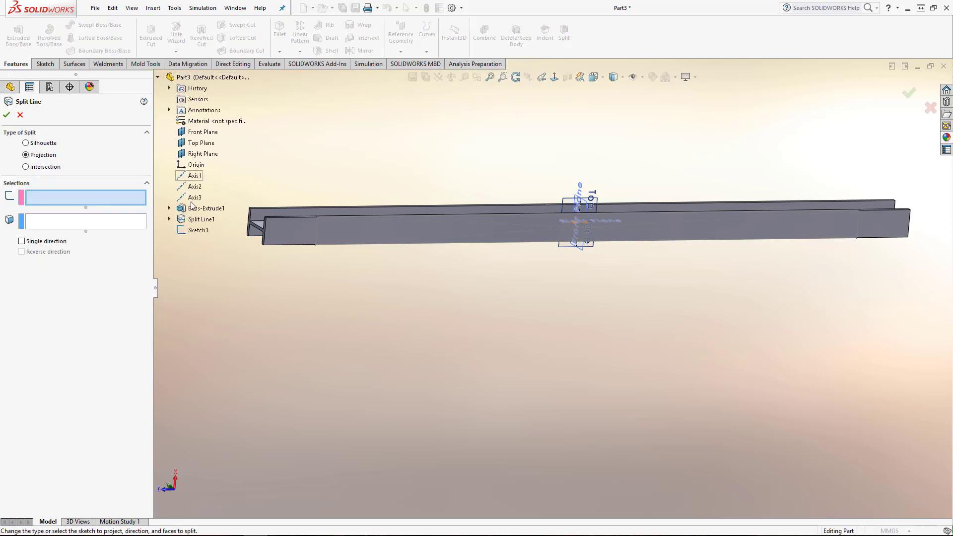
left_click(197, 231)
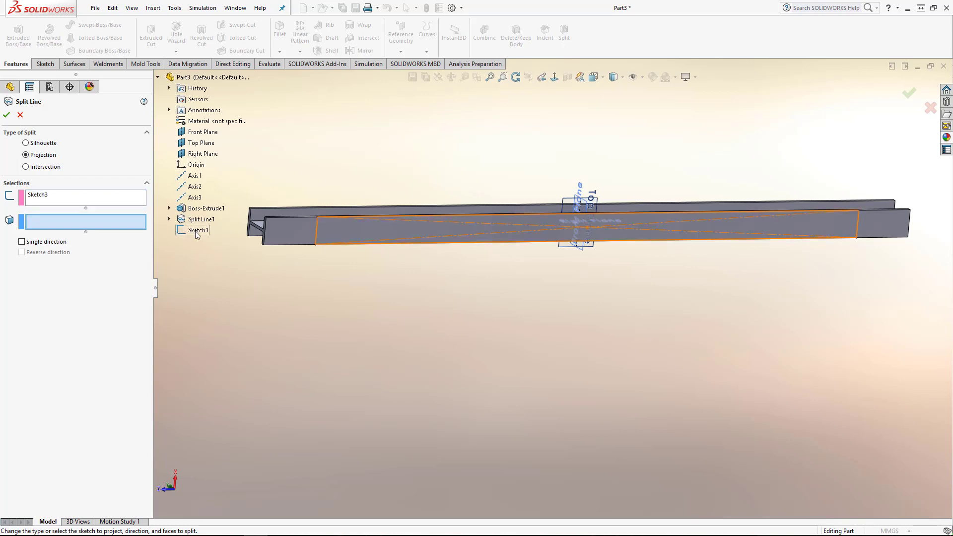
left_click(290, 228)
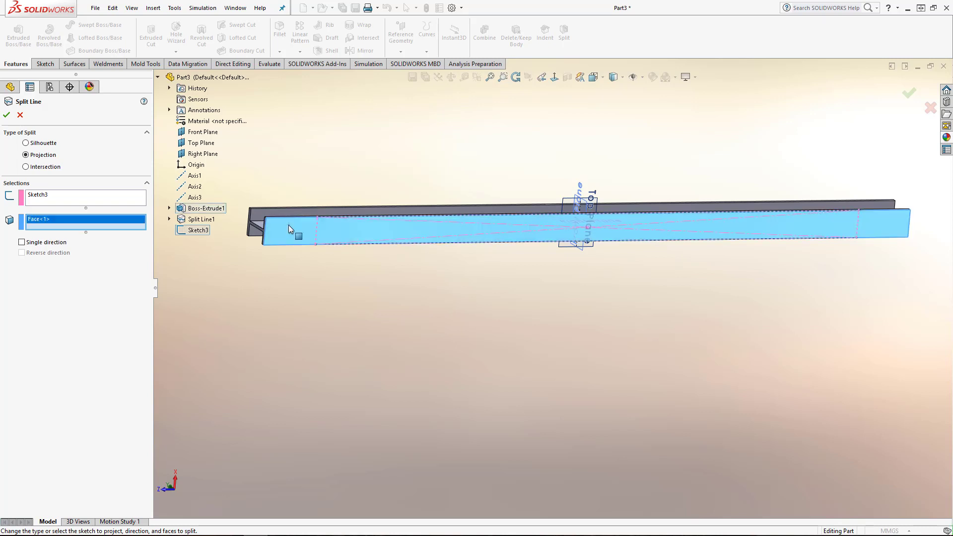
key("Return")
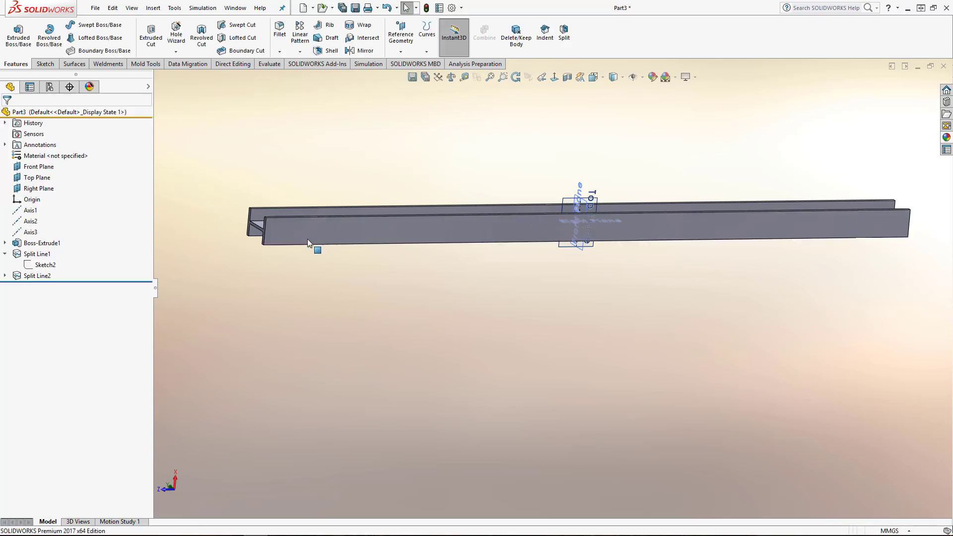
Examine the separate end and middle faces along the lower flange's outer side and the whole beam.
left_click(293, 231)
left_click(353, 231)
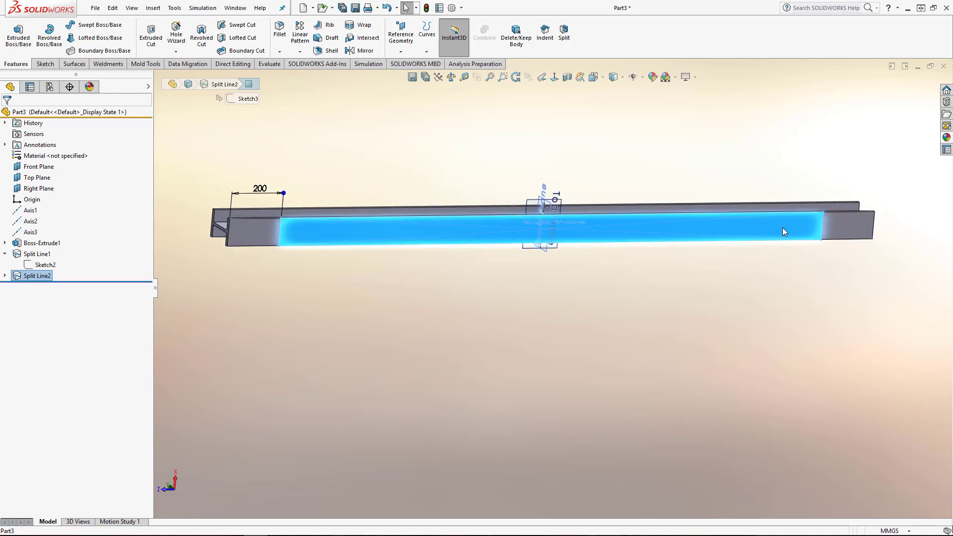
middle_click_drag(473, 293, 396, 263)
left_click(522, 346)
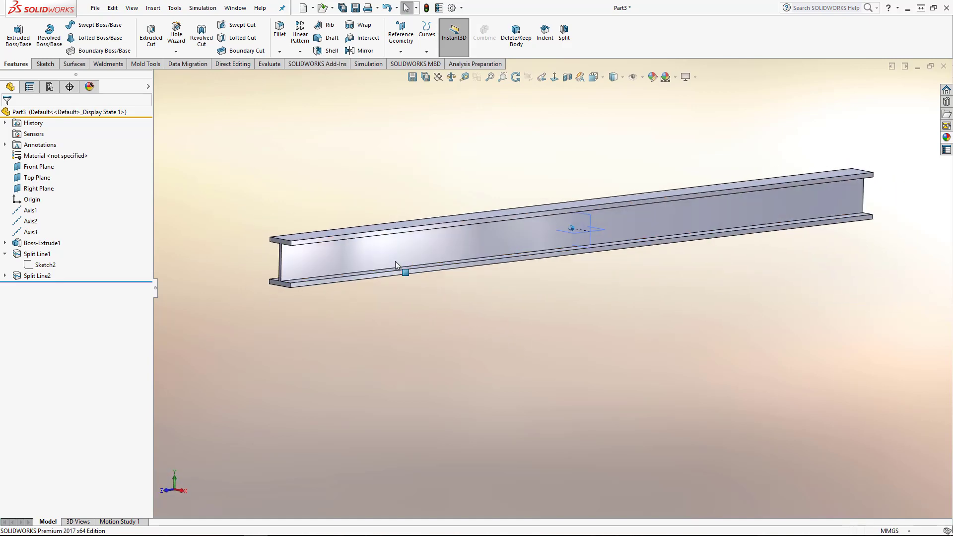
scroll(396, 263, "down", 1)
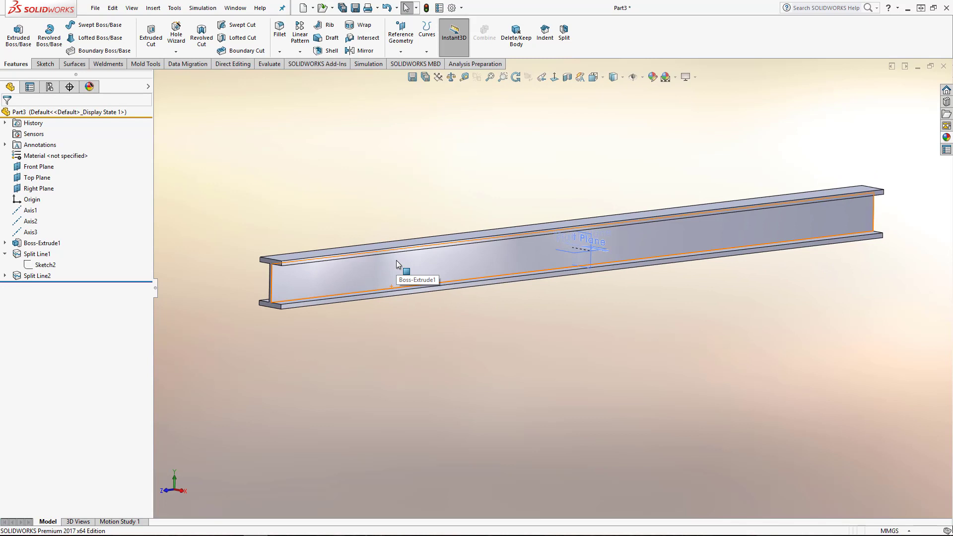
middle_click_drag(396, 263, 448, 115)
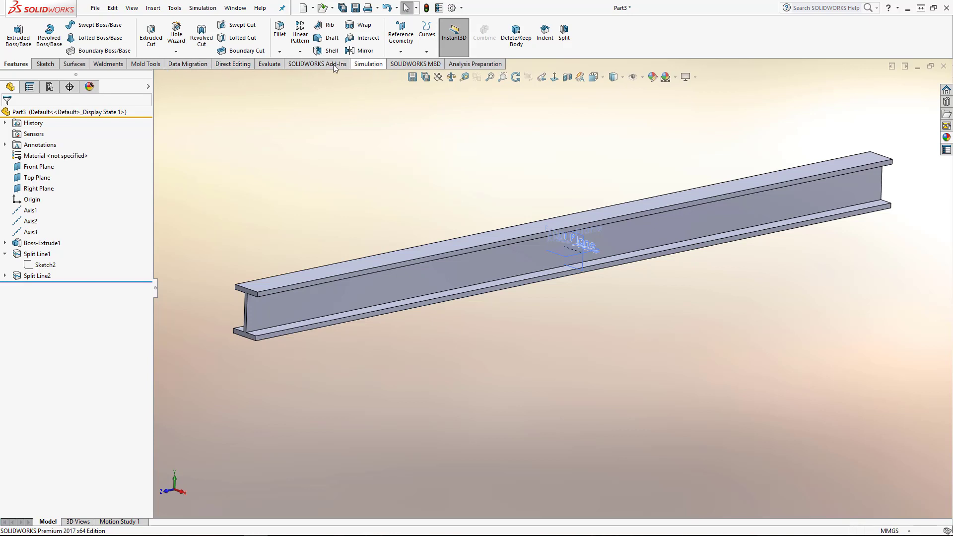
Check in the add-ins list that SOLIDWORKS Simulation is active and accept the settings.
left_click(173, 8)
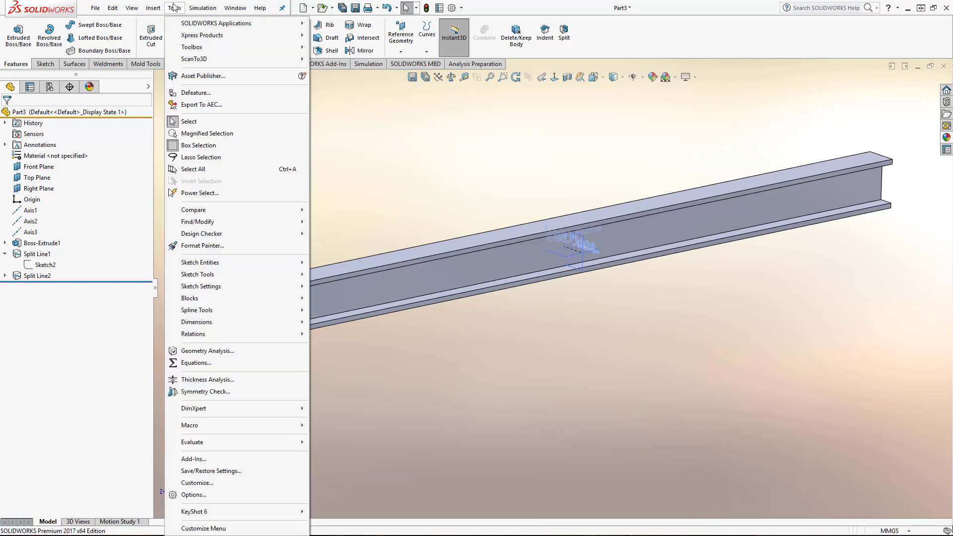
left_click(194, 459)
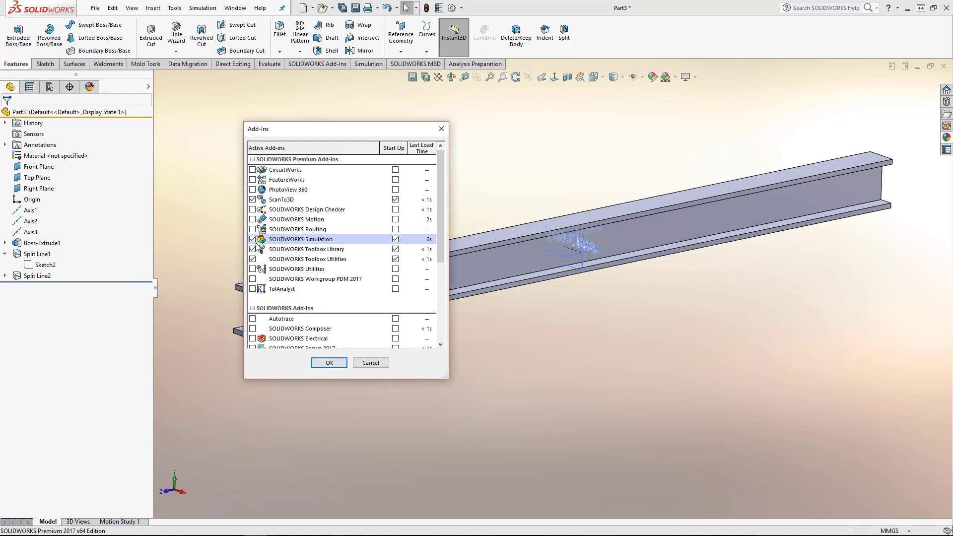
left_click(330, 363)
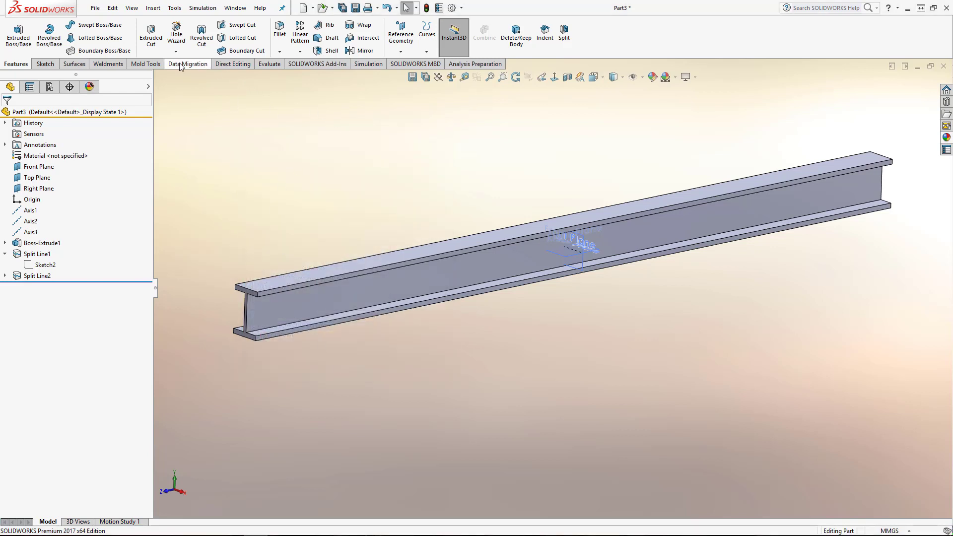
Hide the Simulation command set in the CommandManager and show it again.
right_click(368, 68)
right_click(285, 63)
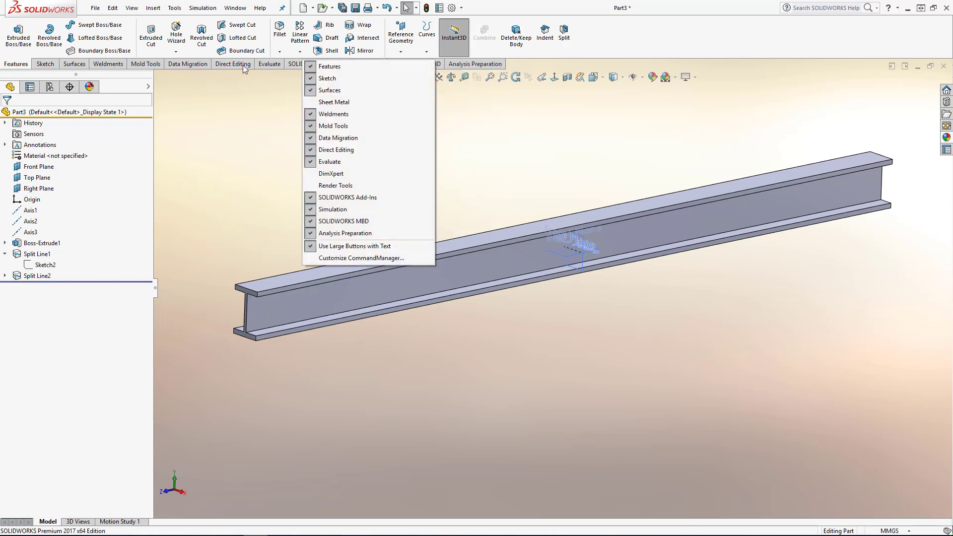
right_click(263, 63)
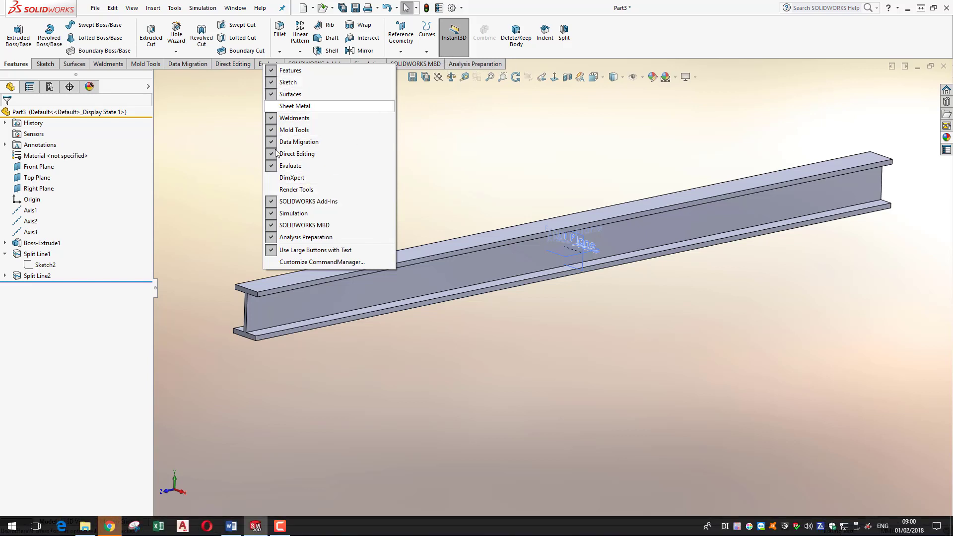
left_click(271, 214)
right_click(330, 63)
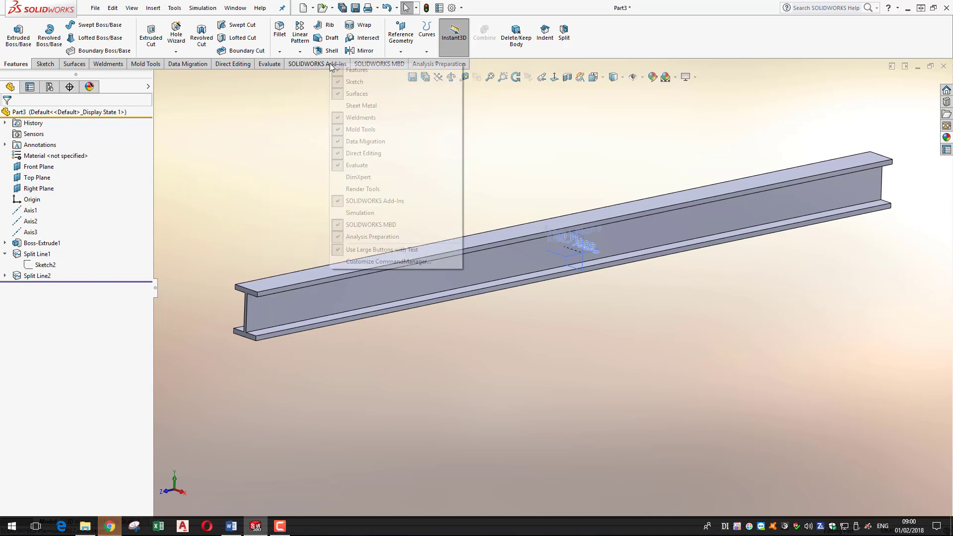
left_click(336, 213)
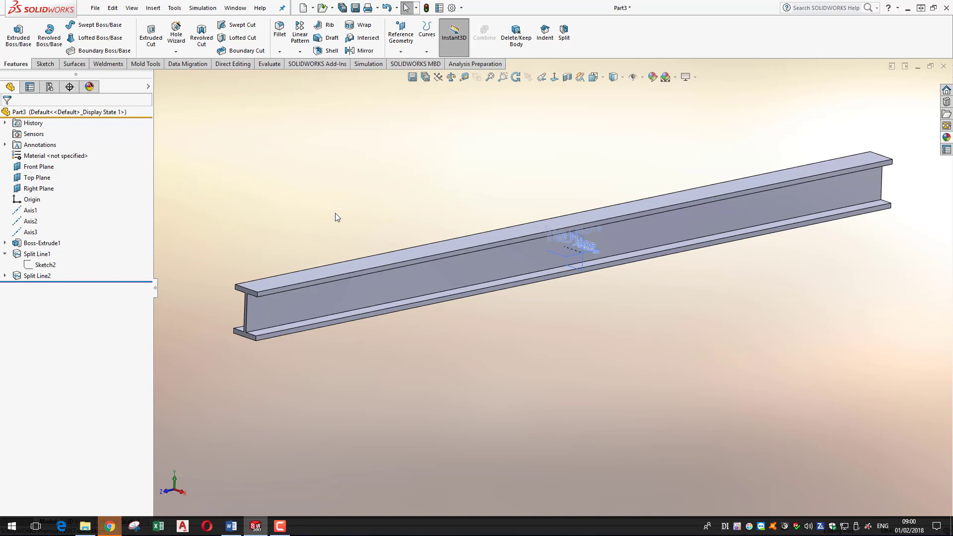
Create a new static simulation study with the name Static 1 and enlarge its study tree.
left_click(367, 64)
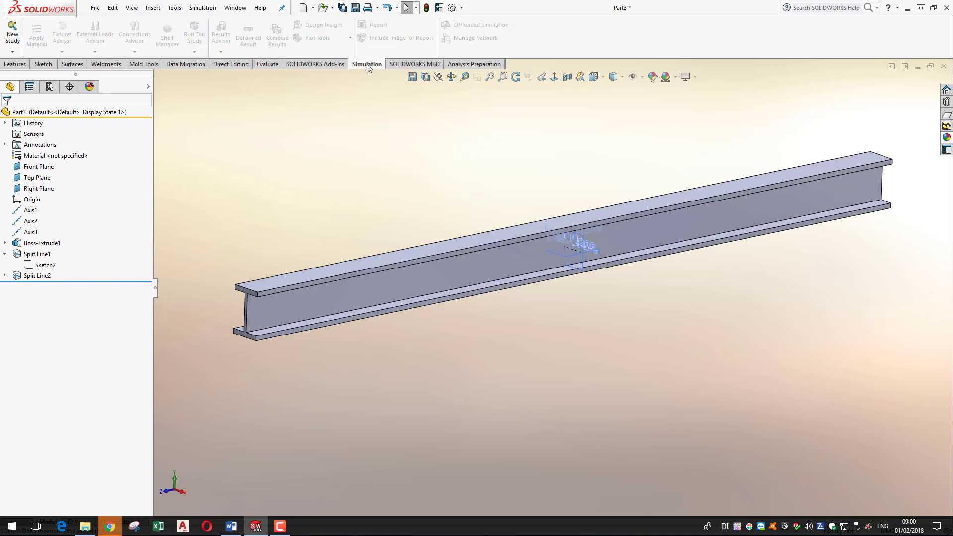
left_click(14, 31)
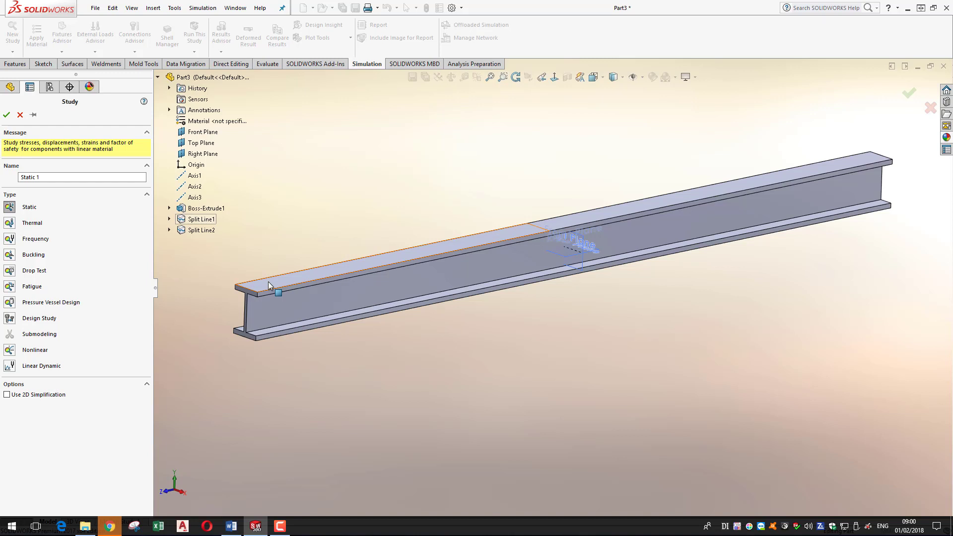
double_click(26, 179)
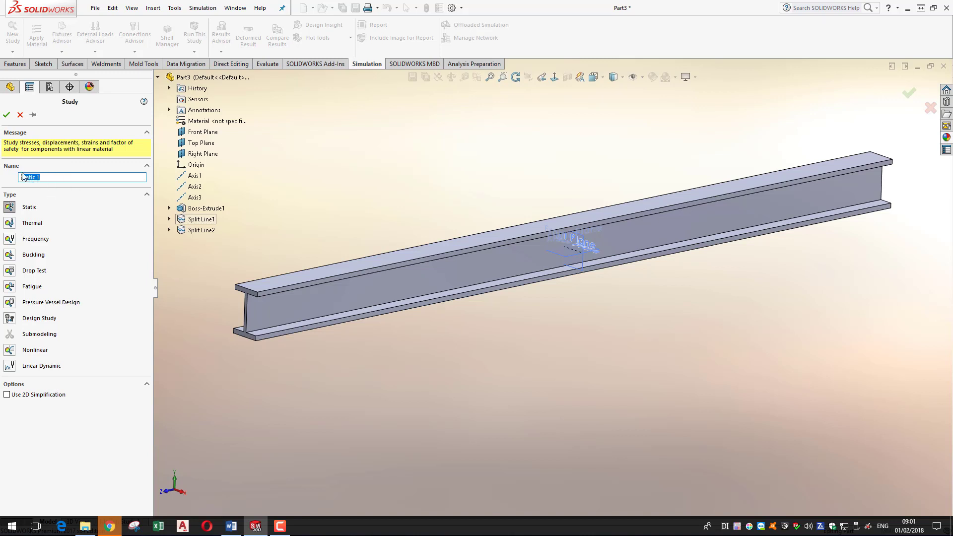
left_click(7, 116)
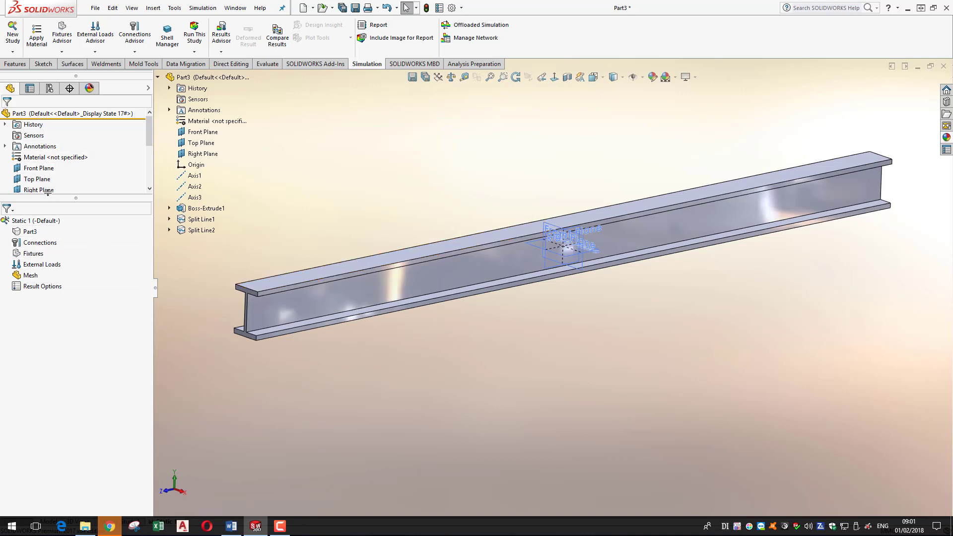
mouse_move(67, 193)
left_mouse_down()
mouse_move(74, 320)
mouse_move(69, 191)
left_mouse_up()
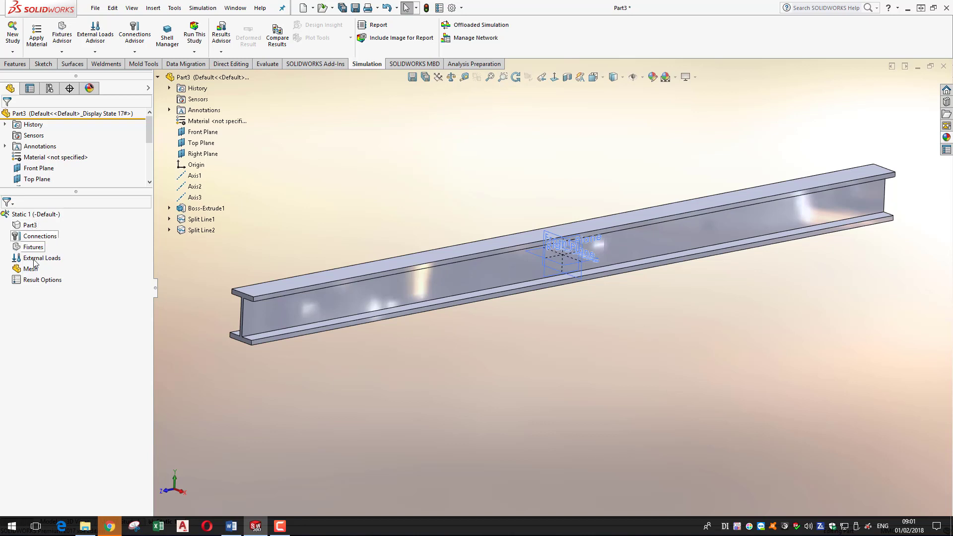
Open the material library for the study's part and select AISI 1020 from the Steel category of SOLIDWORKS Materials.
right_click(28, 227)
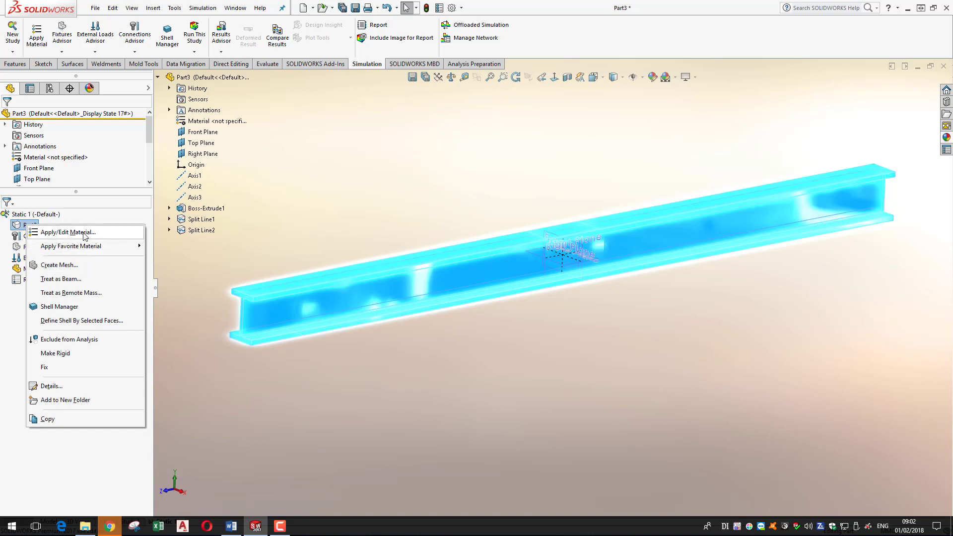
left_click(68, 232)
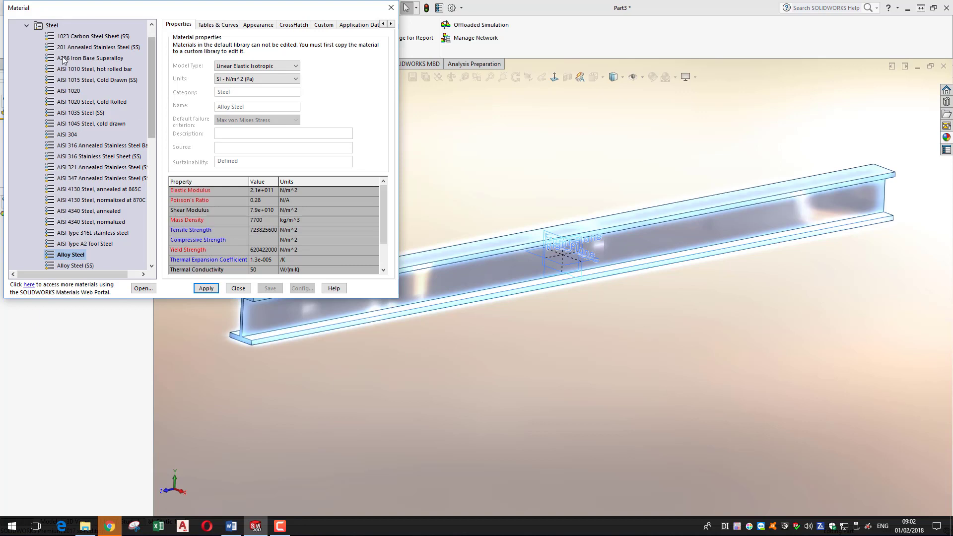
left_click(27, 25)
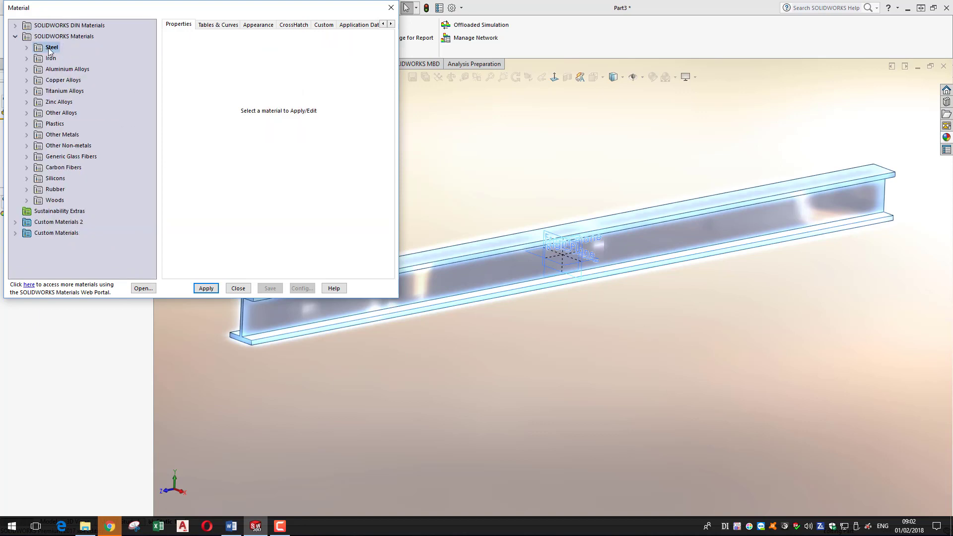
left_click(27, 48)
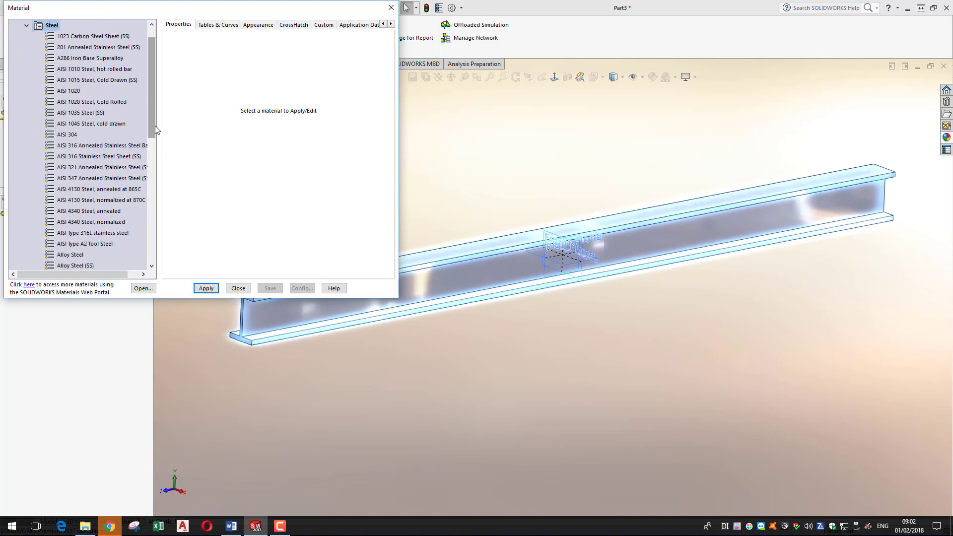
mouse_move(155, 127)
left_mouse_down()
mouse_move(157, 188)
mouse_move(160, 121)
mouse_move(150, 115)
left_mouse_up()
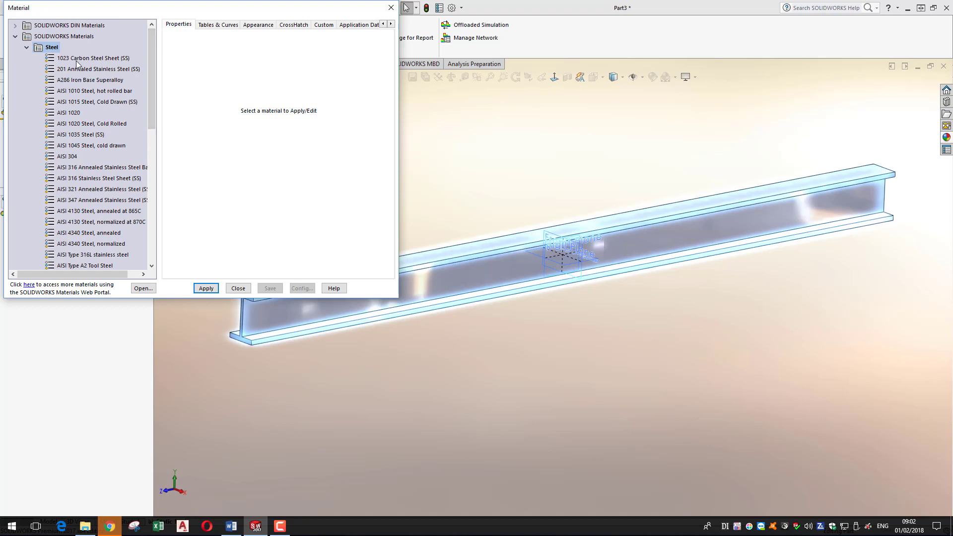
mouse_move(77, 61)
left_click(71, 113)
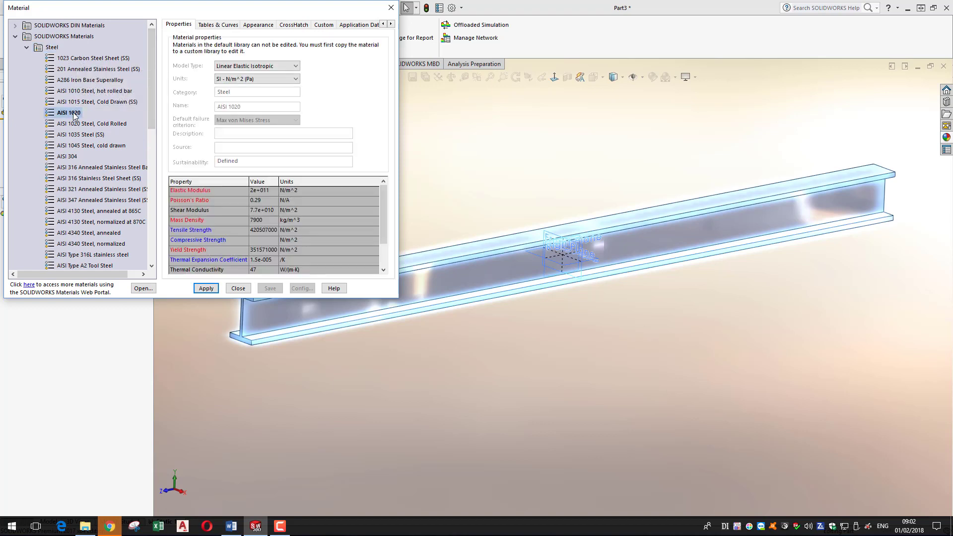
Review the AISI 1020 property table, apply the material to the beam and leave the beam deselected.
mouse_move(60, 118)
scroll(223, 231, "down", 1)
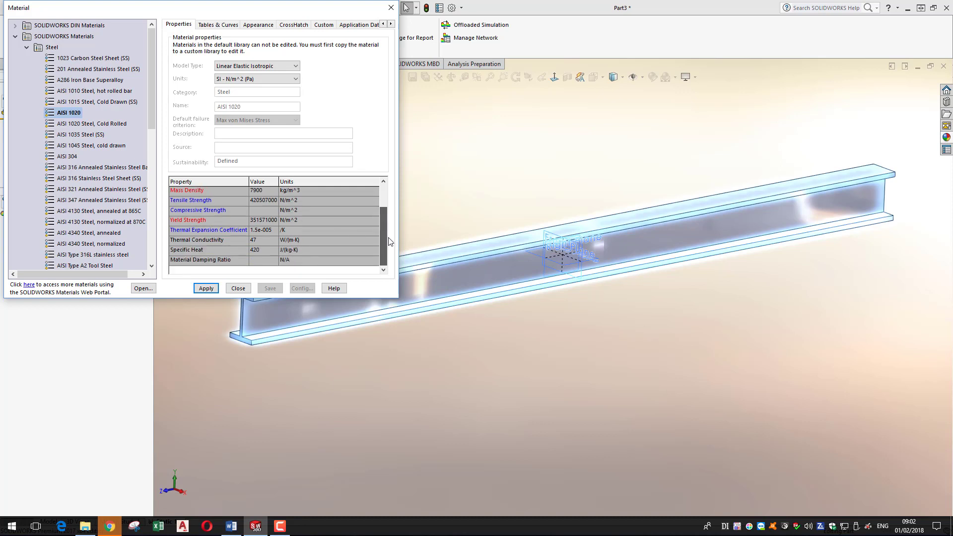
scroll(223, 211, "up", 1)
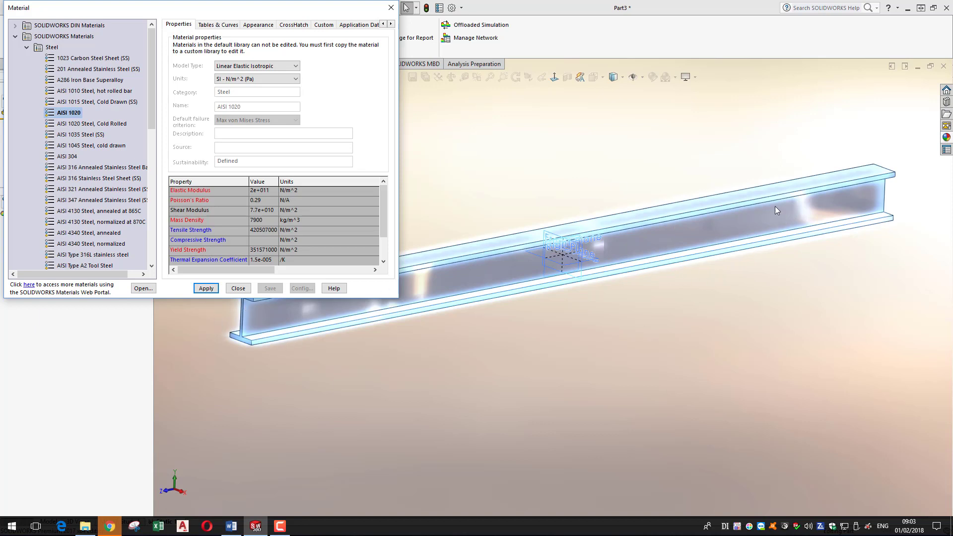
left_click(206, 289)
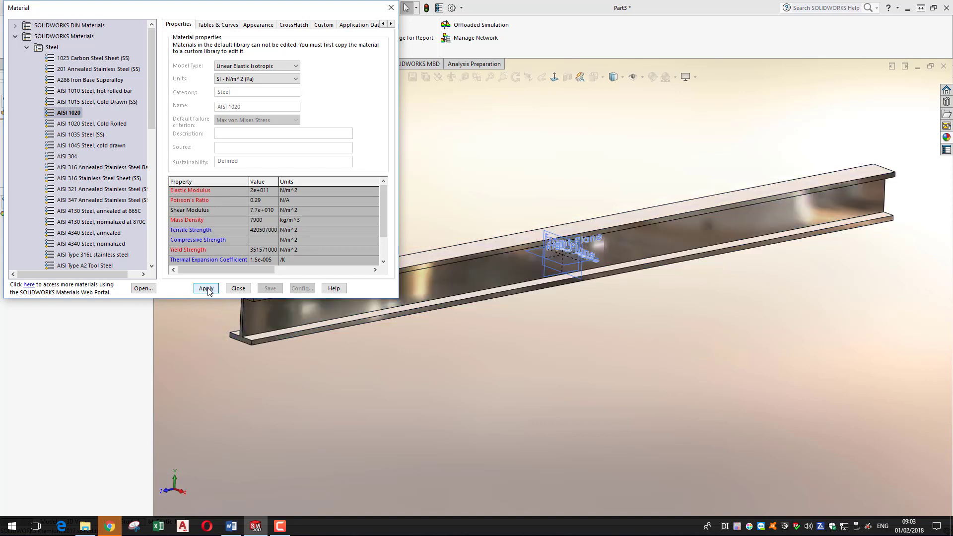
left_click(238, 288)
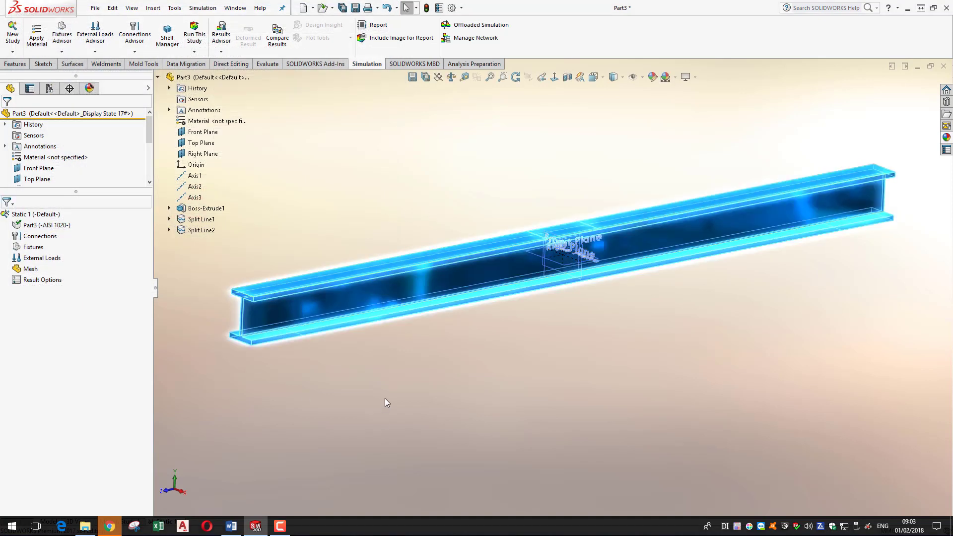
left_click(386, 401)
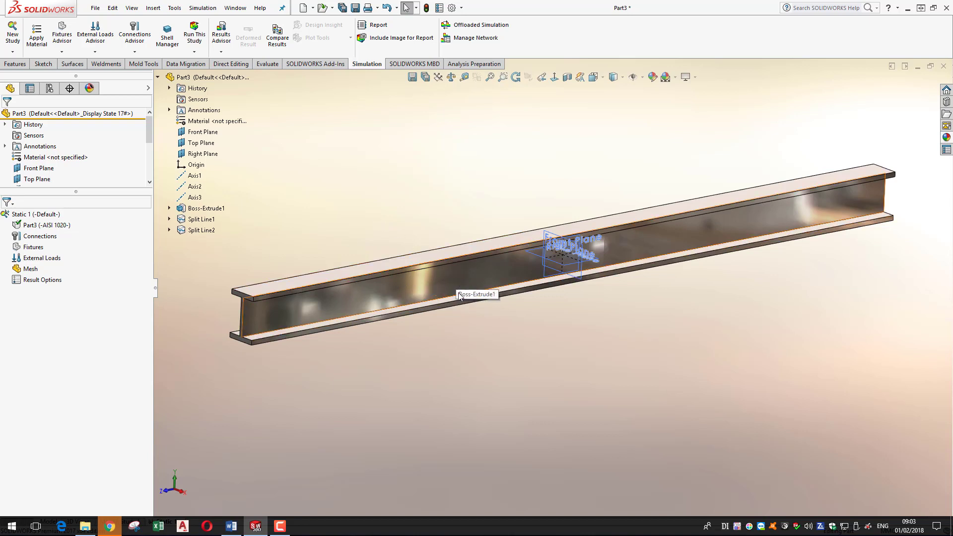
middle_click_drag(433, 380, 429, 366)
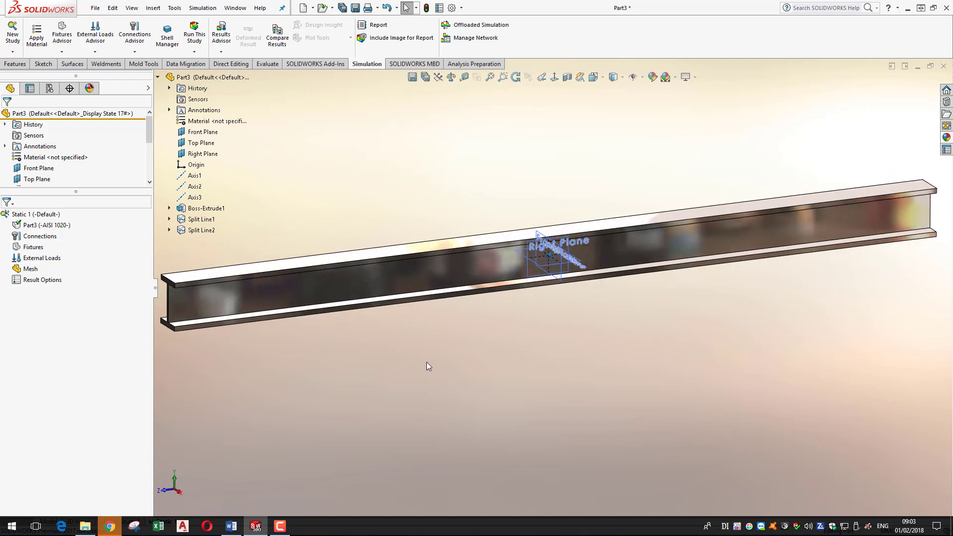
key("ctrl+7")
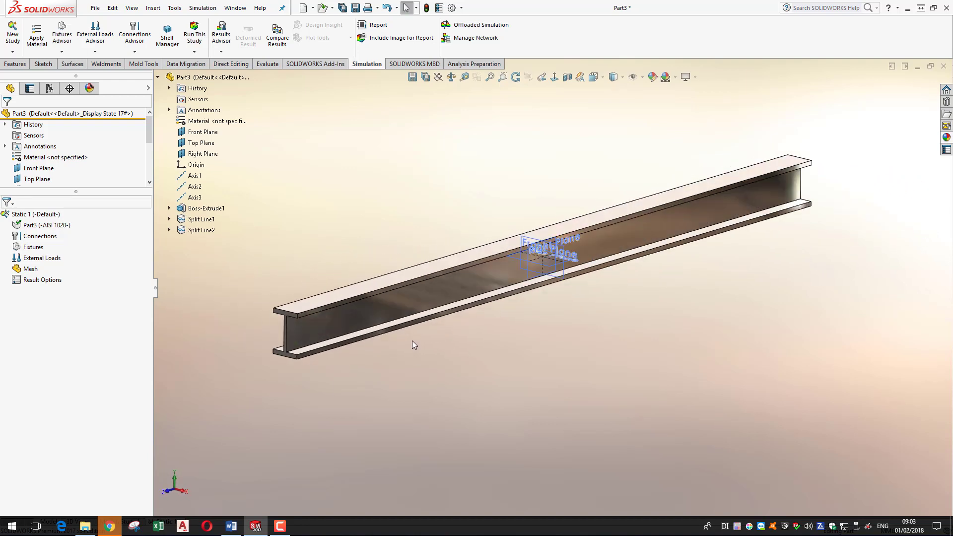
key("Left")
middle_click_drag(383, 271, 336, 227)
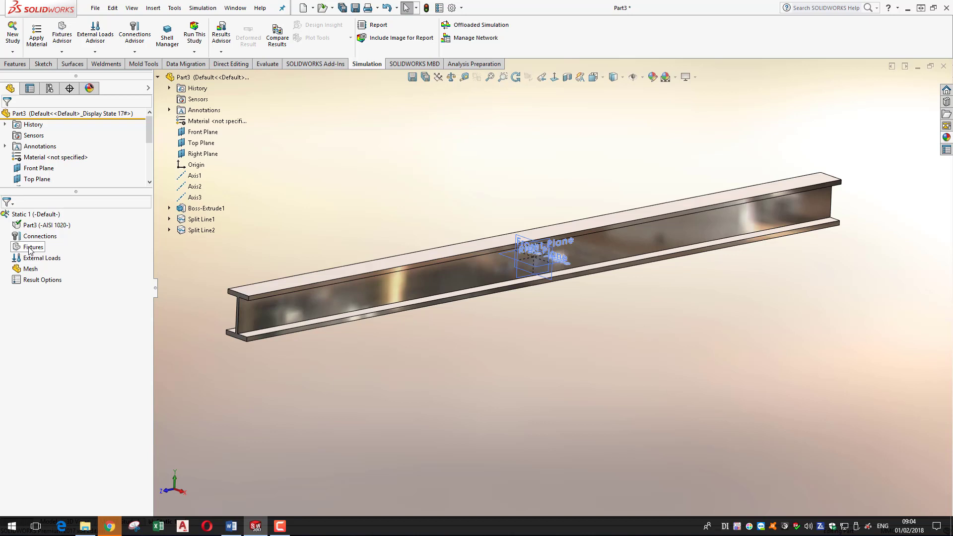
Start a Fixed Geometry fixture and select the two split end faces on the underside of the lower flange.
right_click(28, 251)
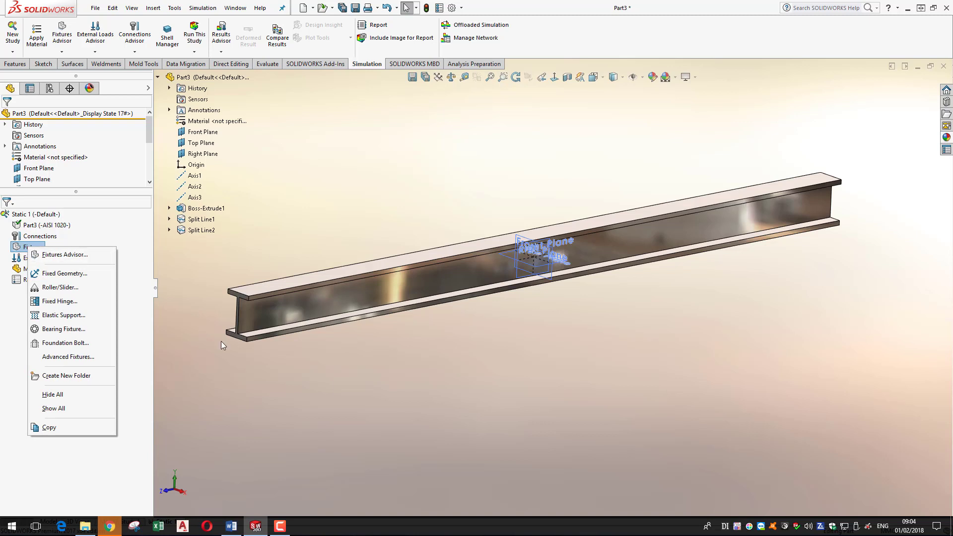
left_click(284, 347)
middle_click_drag(285, 346, 292, 252)
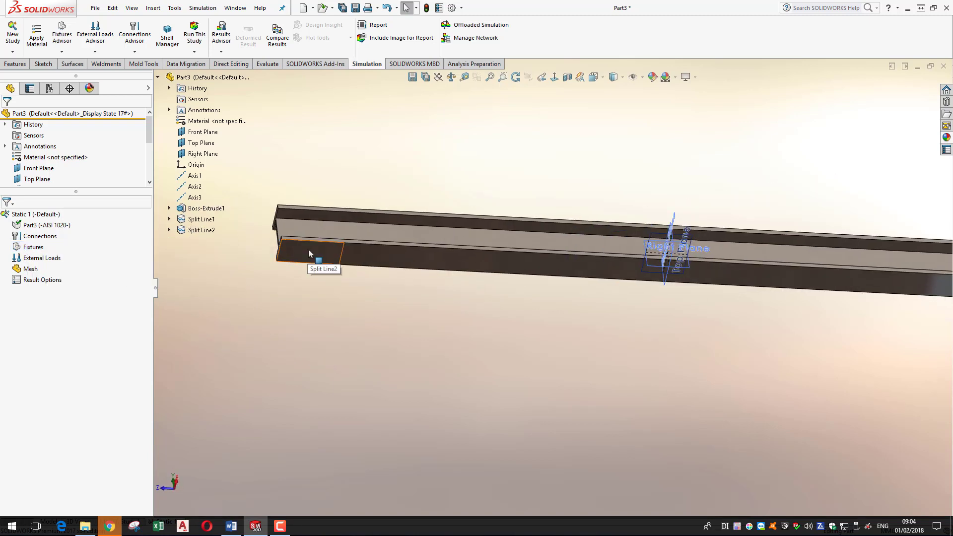
right_click(31, 250)
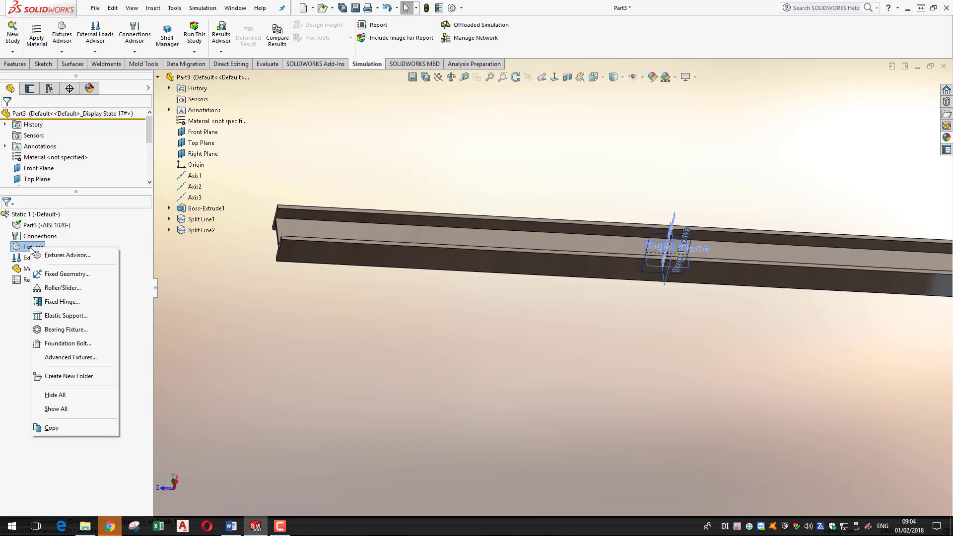
left_click(50, 276)
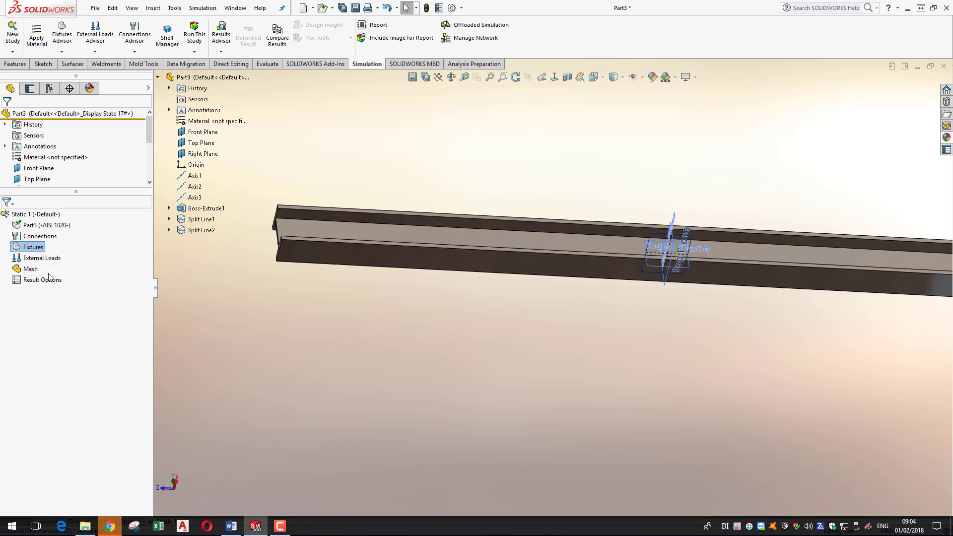
scroll(446, 317, "up", 2)
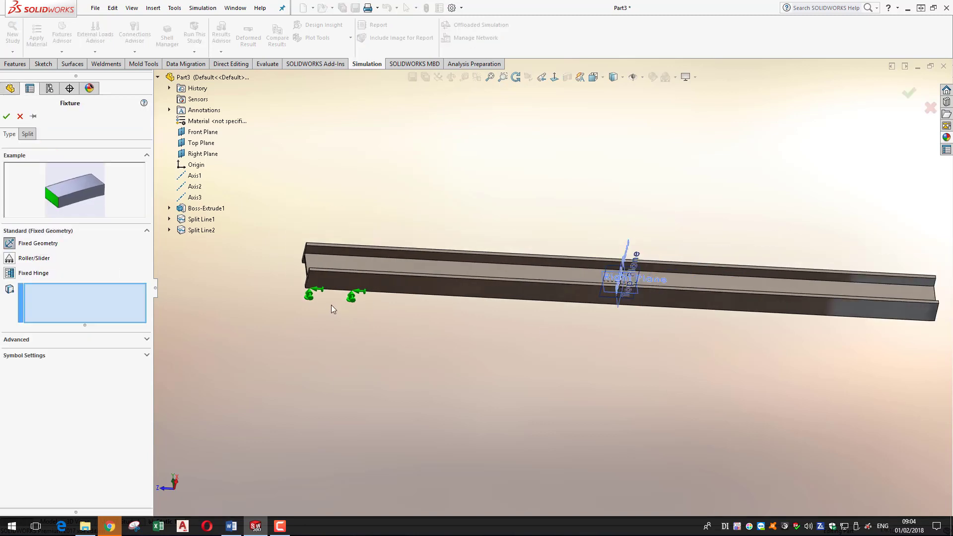
left_click(337, 279)
scroll(372, 348, "up", 1)
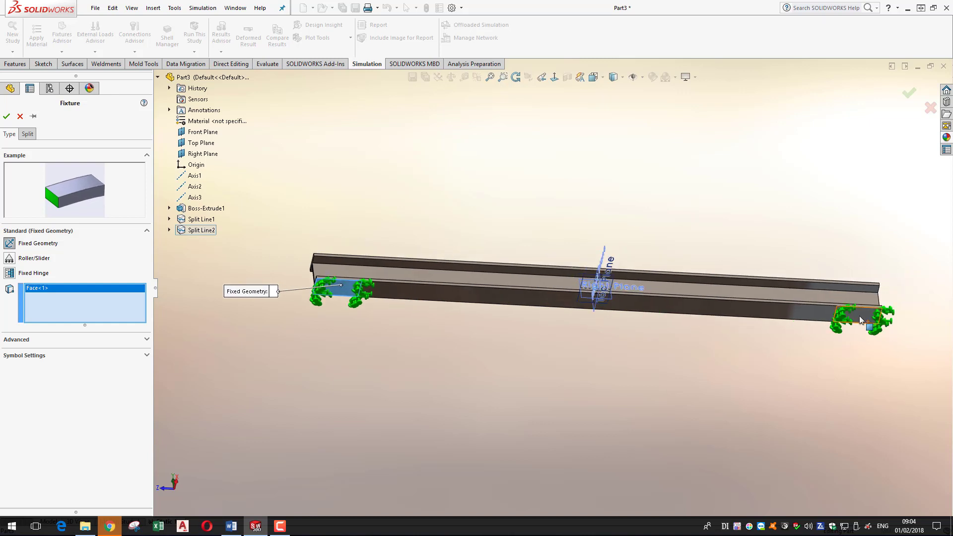
left_click(859, 315)
Examine the fixture symbols on the lower flange's split end face from several angles and compare their directions with the coordinate axes.
middle_click_drag(400, 383, 344, 342)
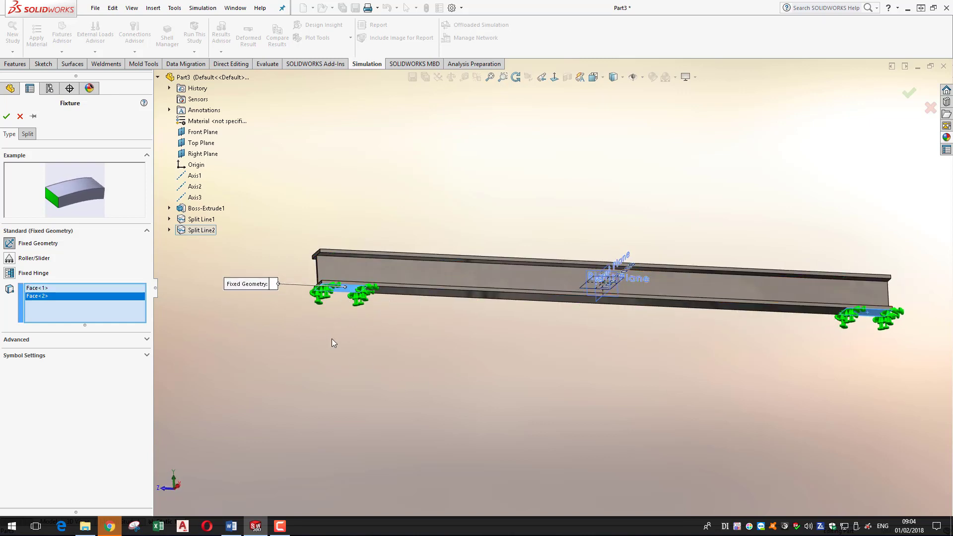
mouse_move(368, 302)
middle_mouse_down()
mouse_move(372, 383)
mouse_move(363, 297)
middle_mouse_up()
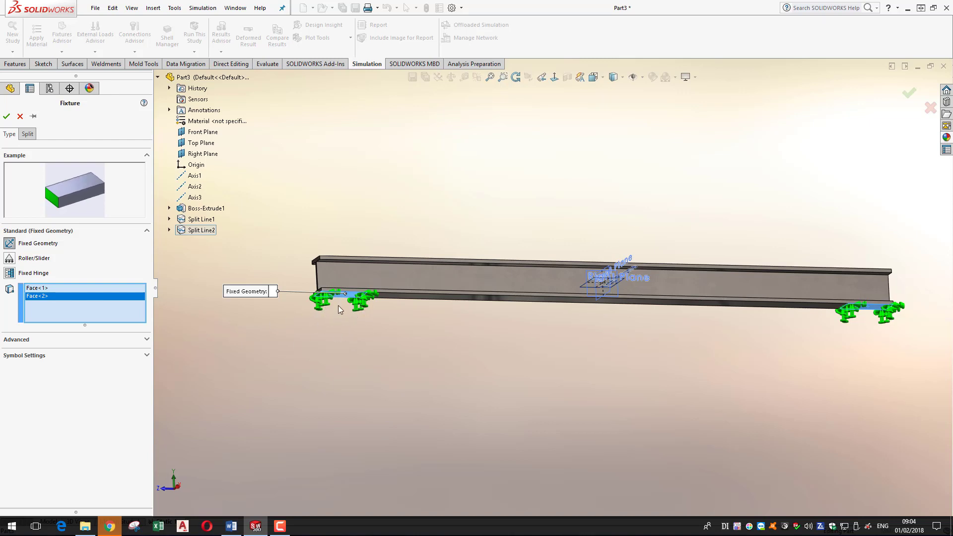
middle_click_drag(353, 353, 415, 296)
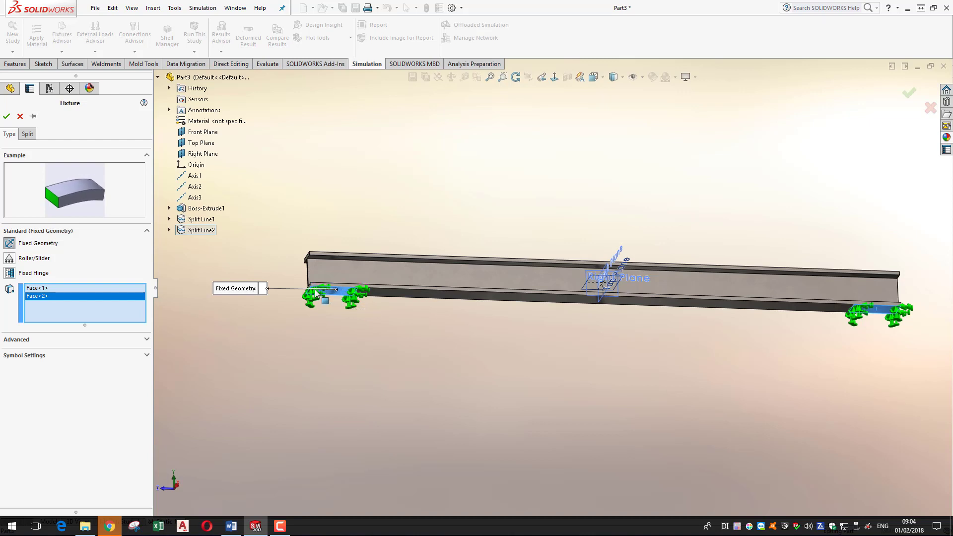
scroll(348, 297, "down", 1)
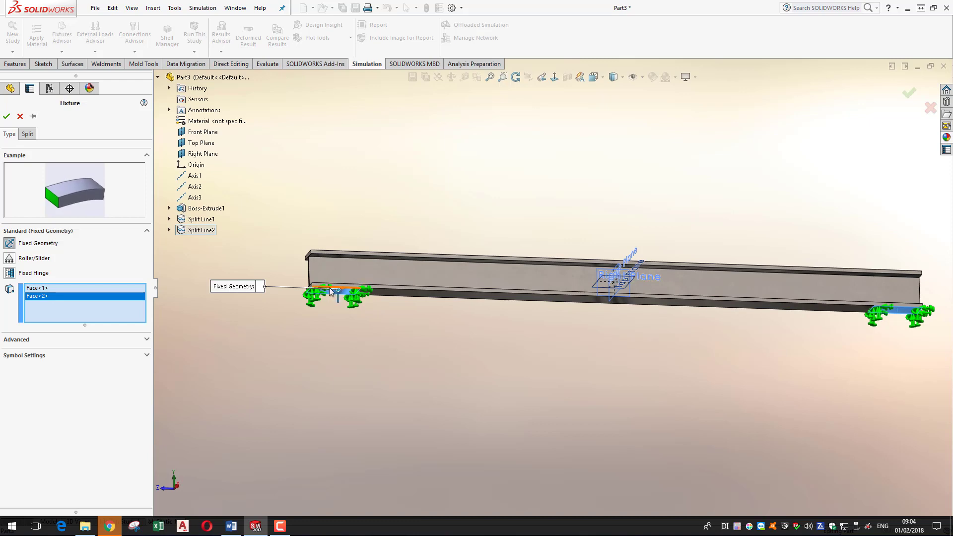
middle_click_drag(340, 298, 344, 300)
scroll(323, 270, "down", 2)
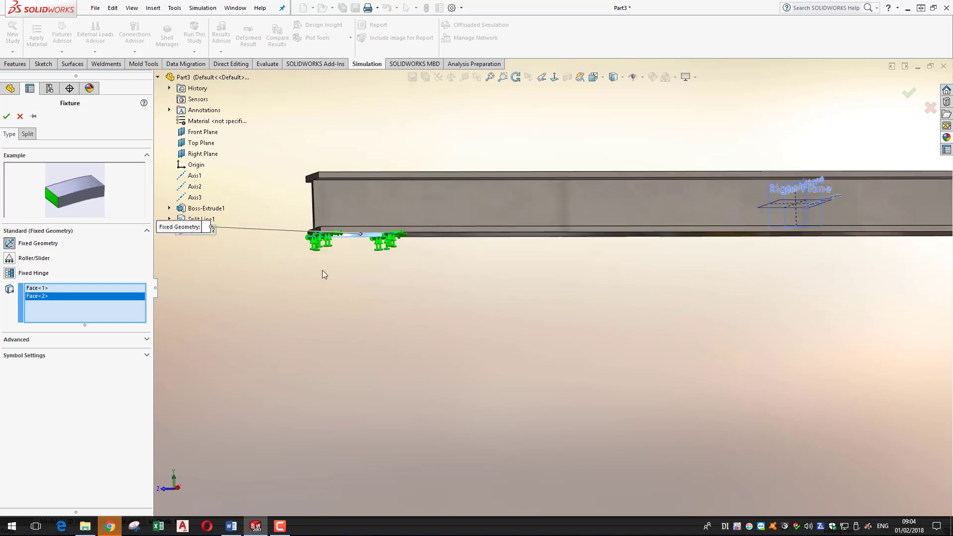
middle_click_drag(323, 270, 374, 275)
scroll(385, 272, "down", 3)
scroll(385, 272, "down", 2)
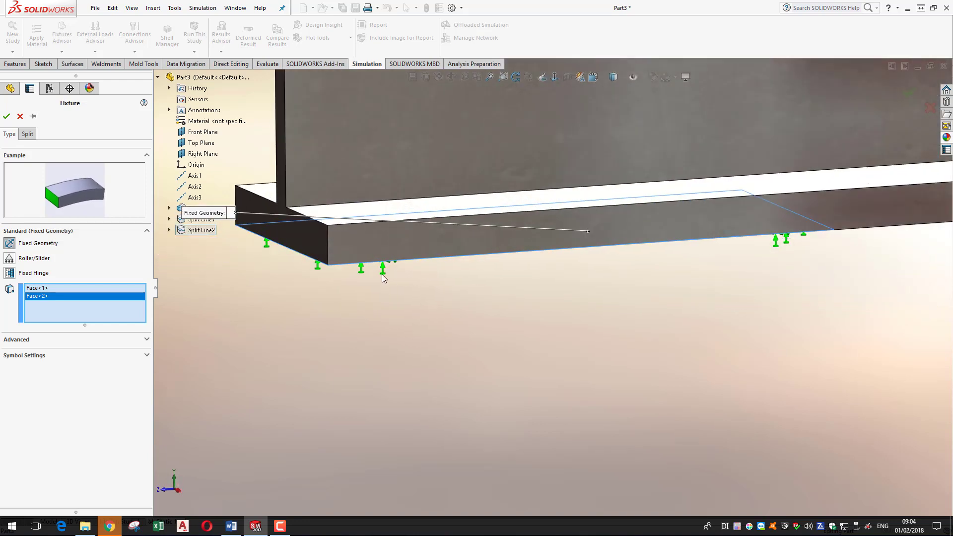
middle_click_drag(386, 272, 370, 276)
scroll(386, 276, "down", 3)
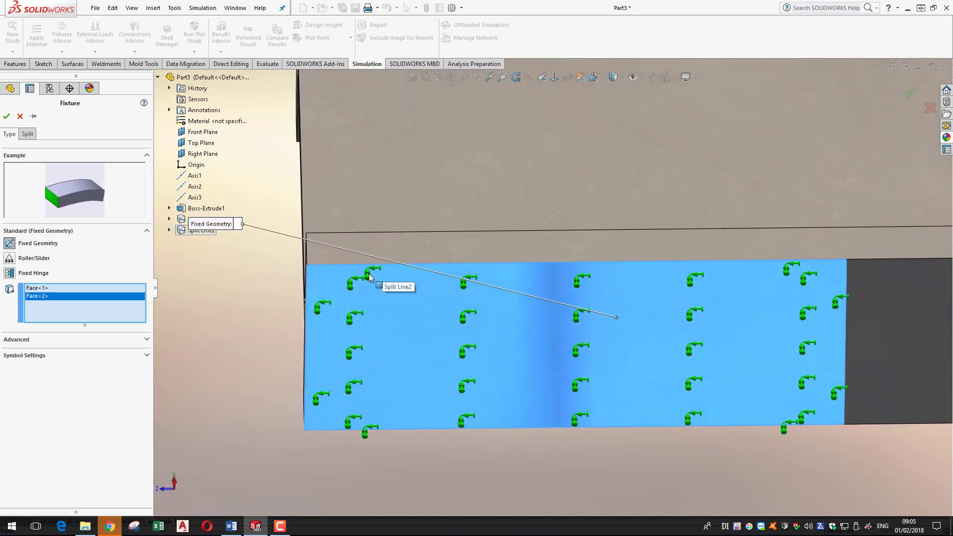
middle_click_drag(365, 370, 341, 318)
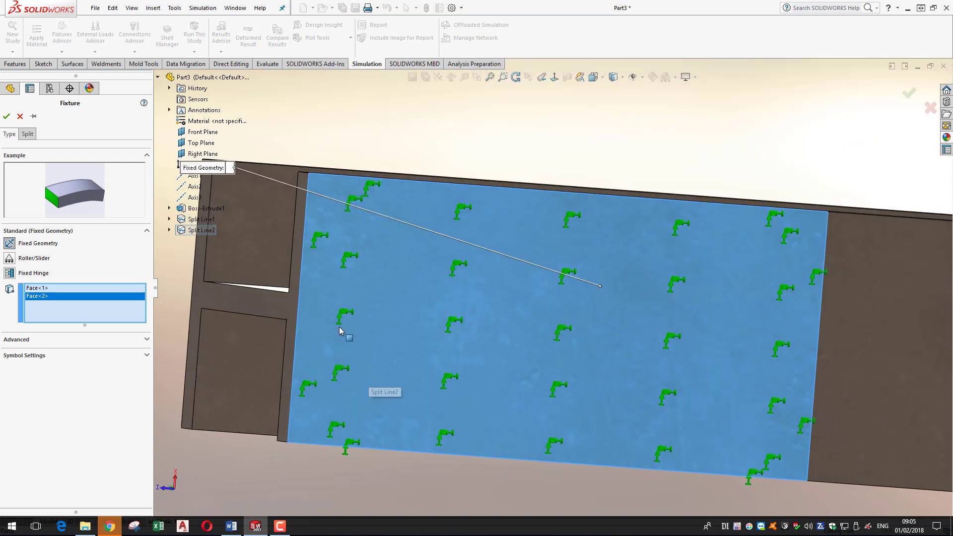
left_click(175, 482)
left_click(175, 484)
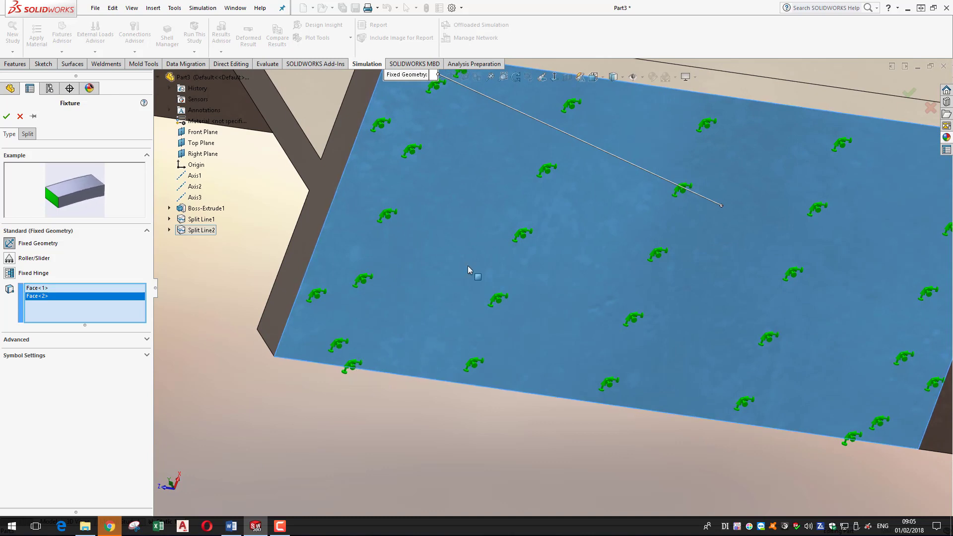
scroll(370, 366, "up", 5)
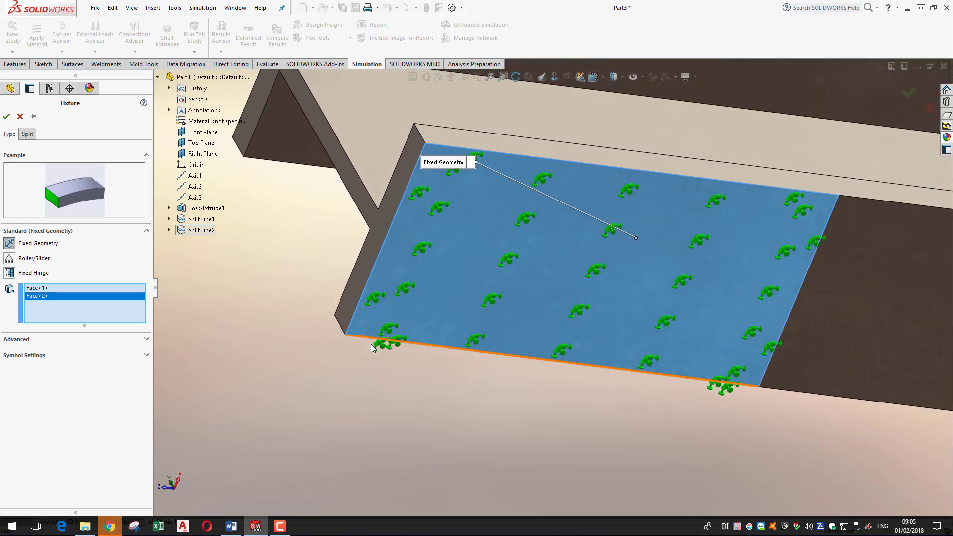
mouse_move(418, 353)
middle_mouse_down()
mouse_move(400, 341)
mouse_move(413, 338)
middle_mouse_up()
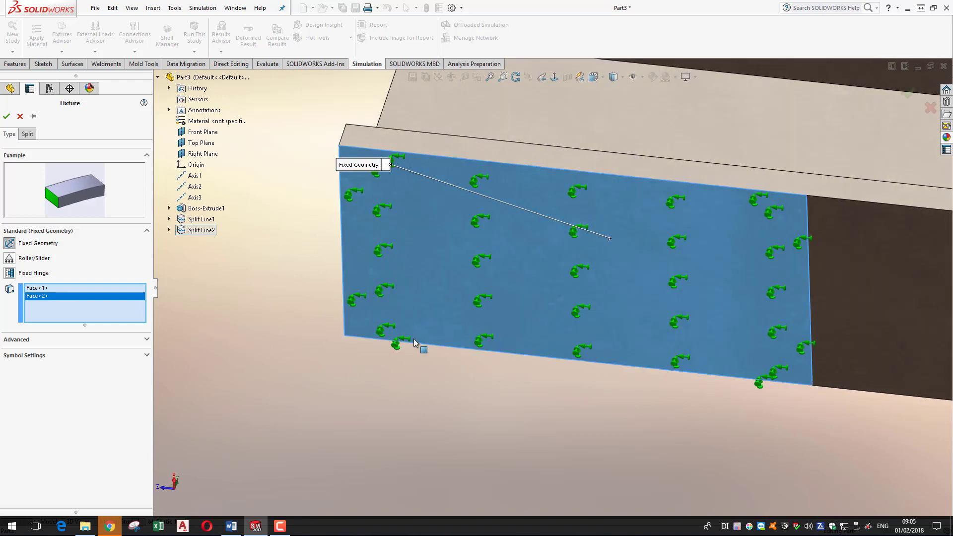
middle_click_drag(182, 529, 167, 490)
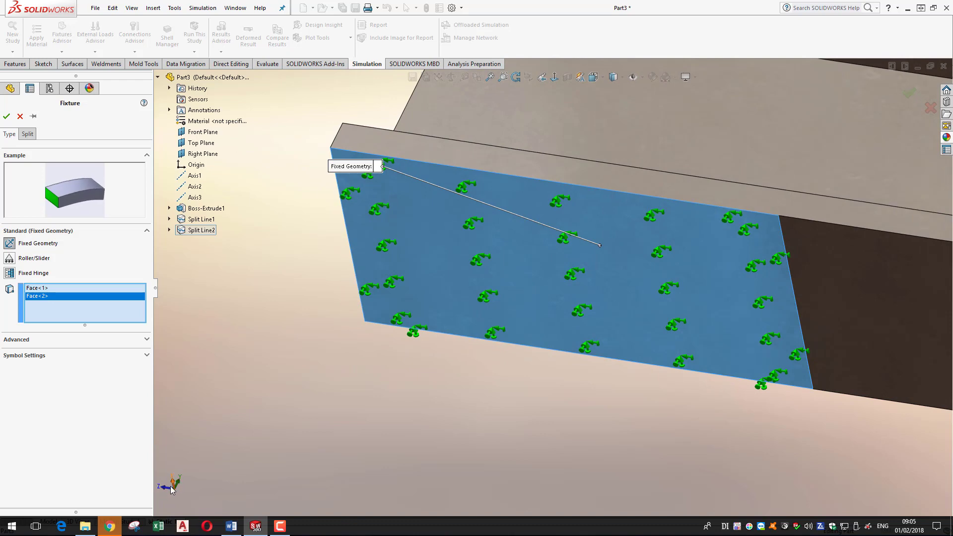
left_click(173, 481)
Bring the whole beam back into view and move the Fixed Geometry callout clear below the supported end.
middle_click_drag(376, 408, 877, 371)
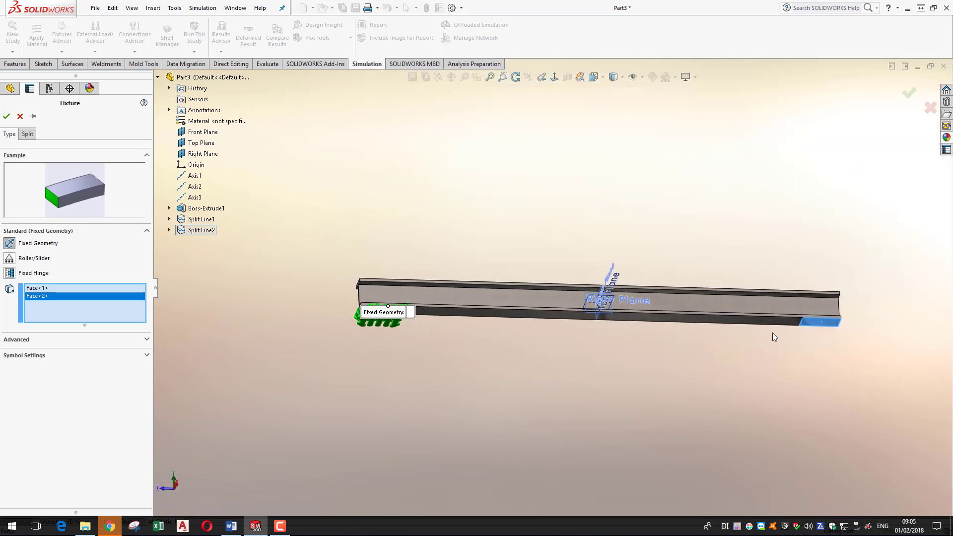
middle_click_drag(346, 323, 514, 351)
middle_click_drag(386, 383, 355, 344, "ctrl")
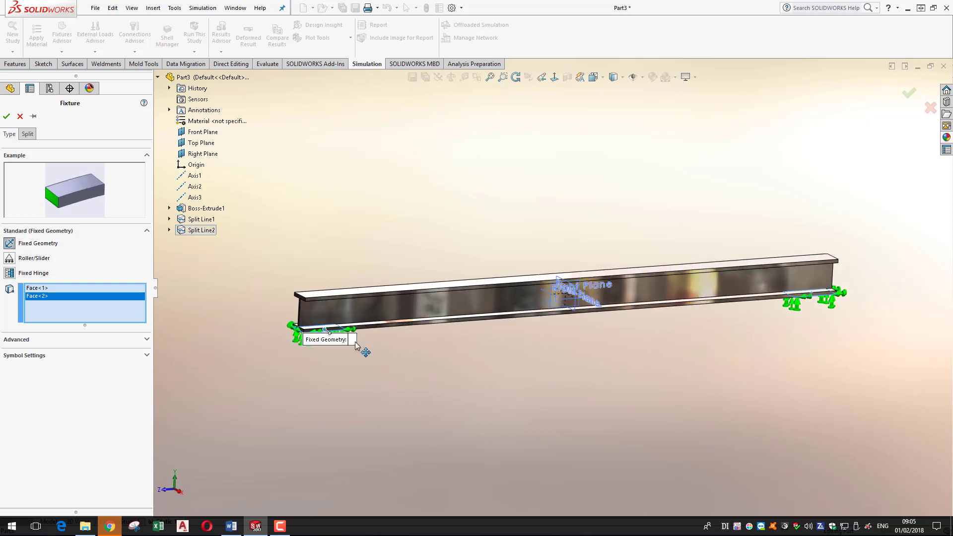
left_click_drag(354, 340, 309, 376)
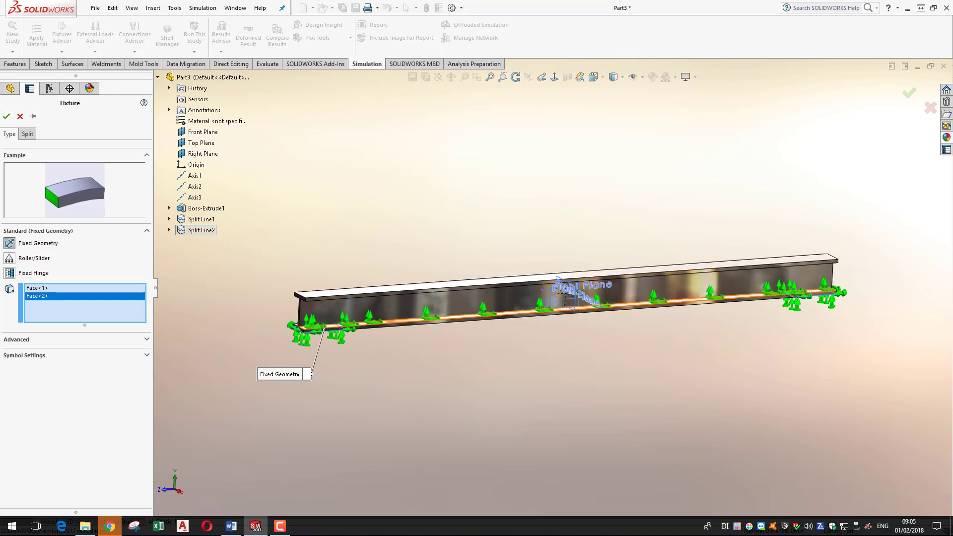
Accept the Fixed Geometry fixture and start a Force load on the split face at the middle of the upper flange.
left_click(6, 117)
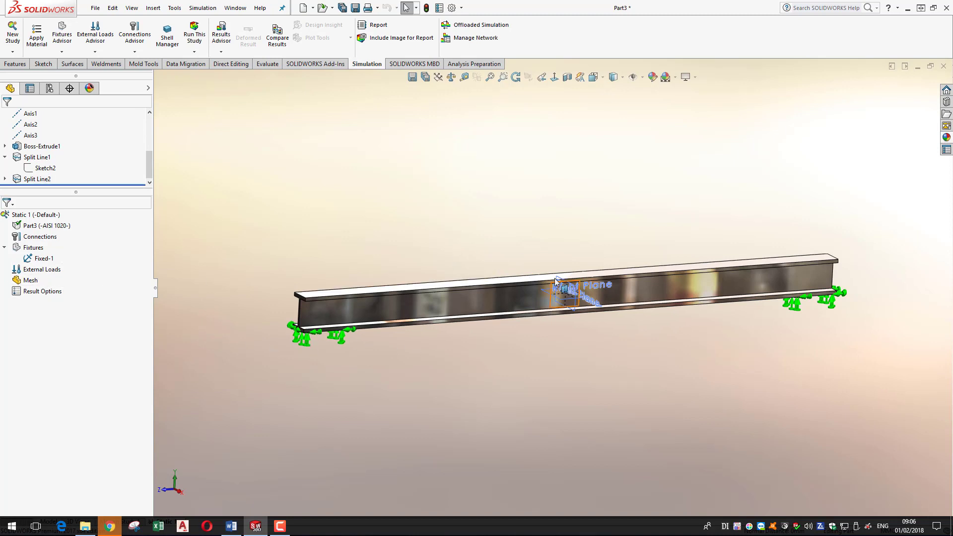
scroll(552, 276, "down", 1)
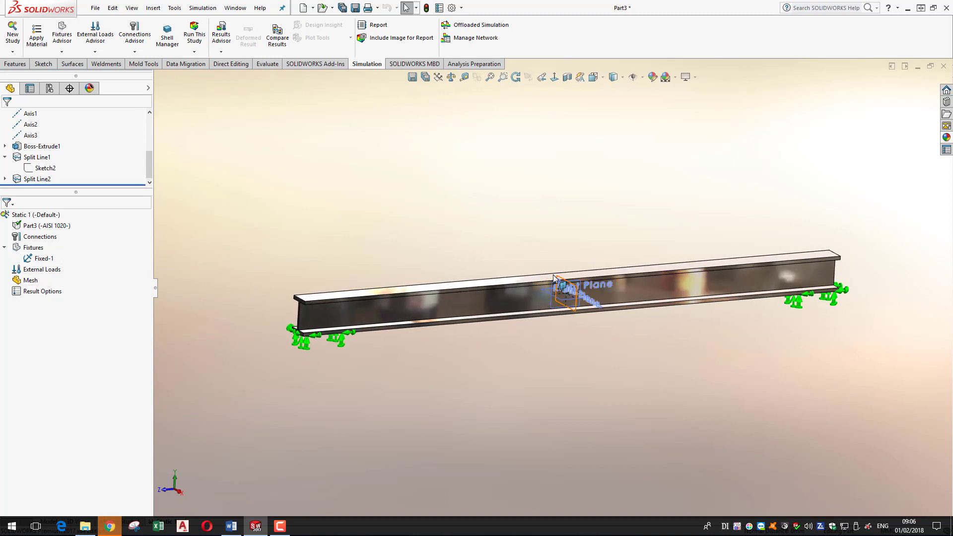
right_click(38, 273)
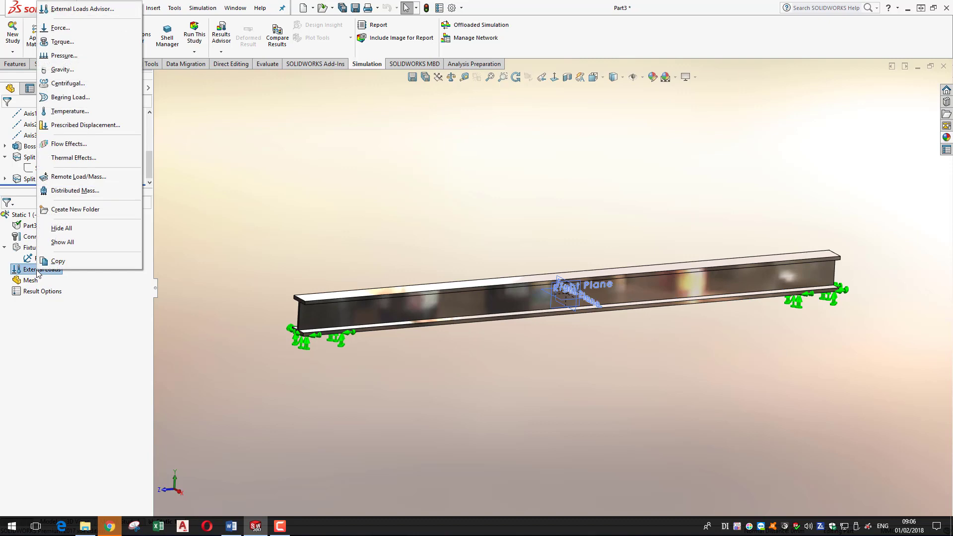
left_click(72, 31)
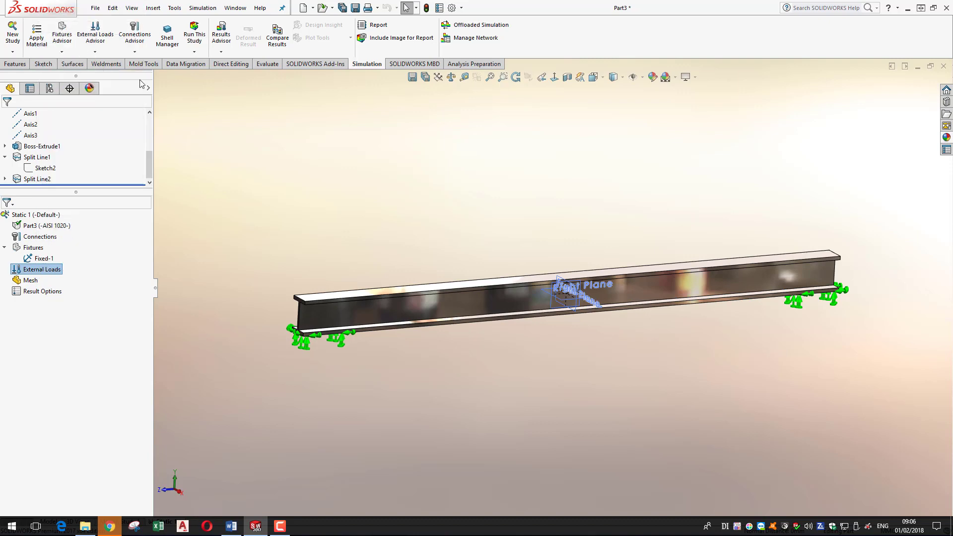
scroll(584, 280, "down", 5)
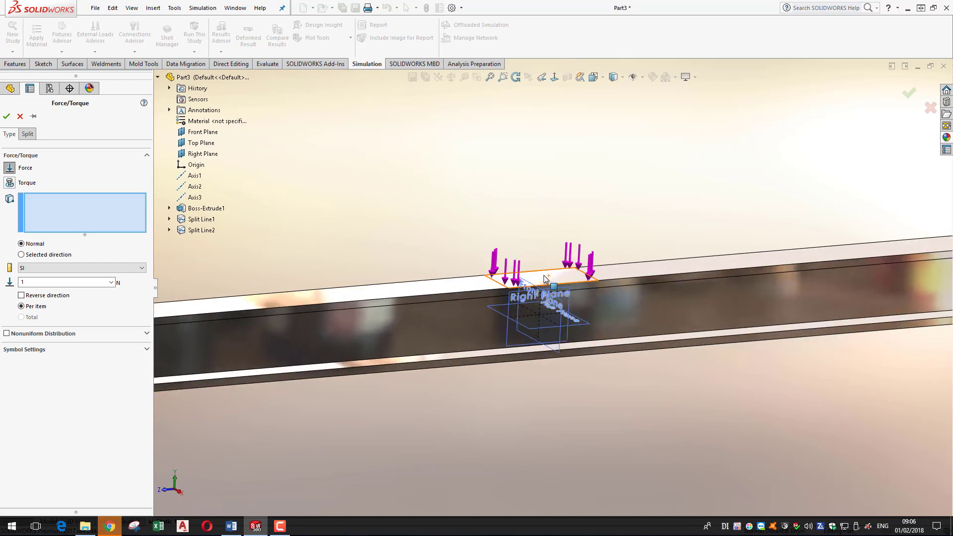
left_click(544, 277)
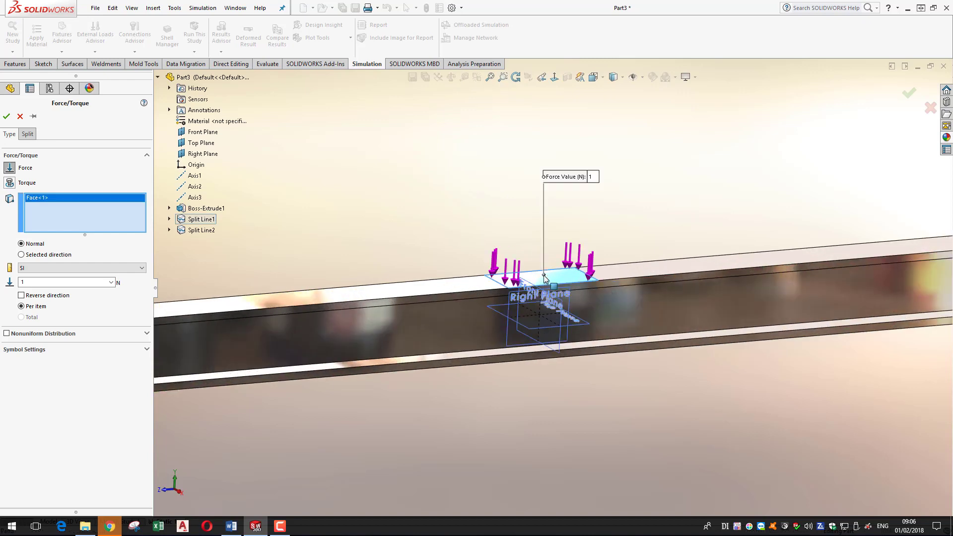
Switch the force to a selected direction and try the Right Plane as its reference.
scroll(496, 272, "up", 1)
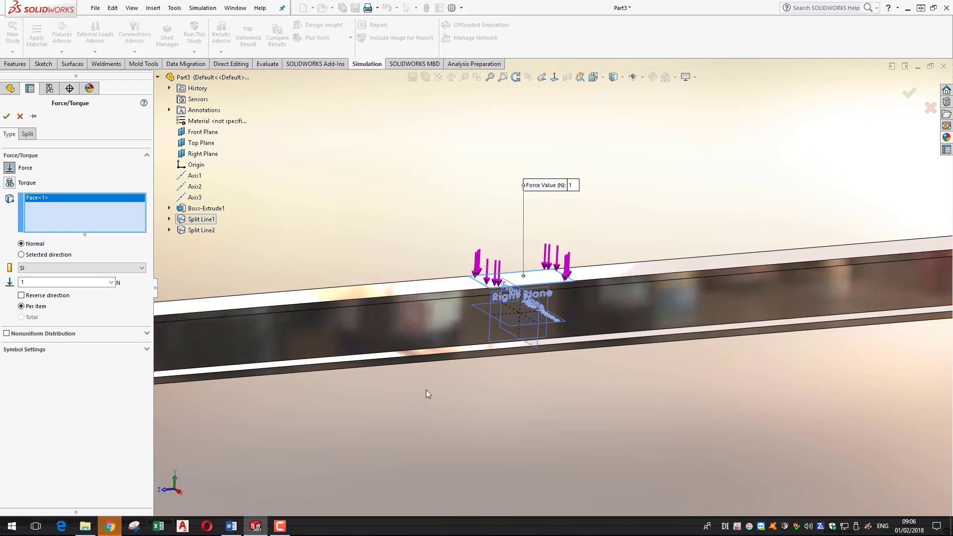
scroll(424, 393, "up", 5)
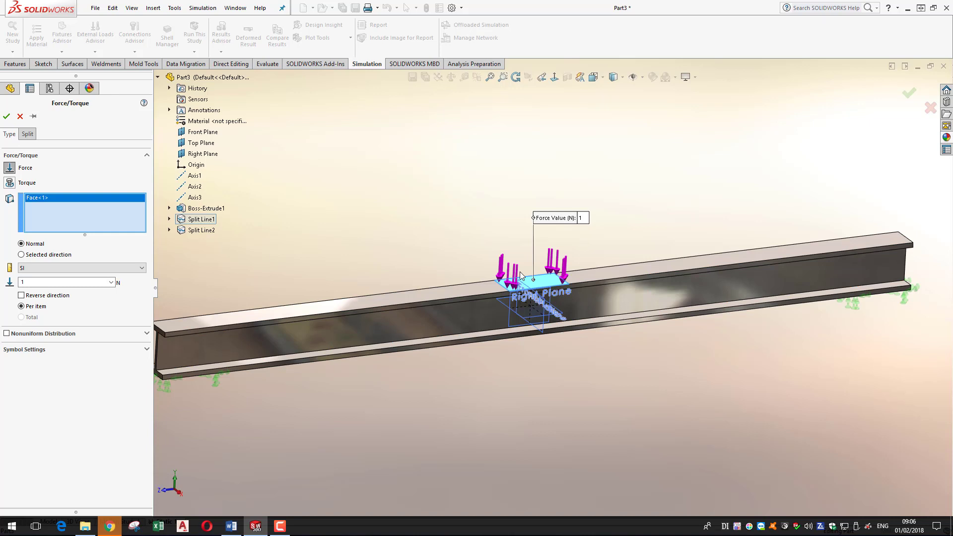
key("Left")
key("Left")
key("Left")
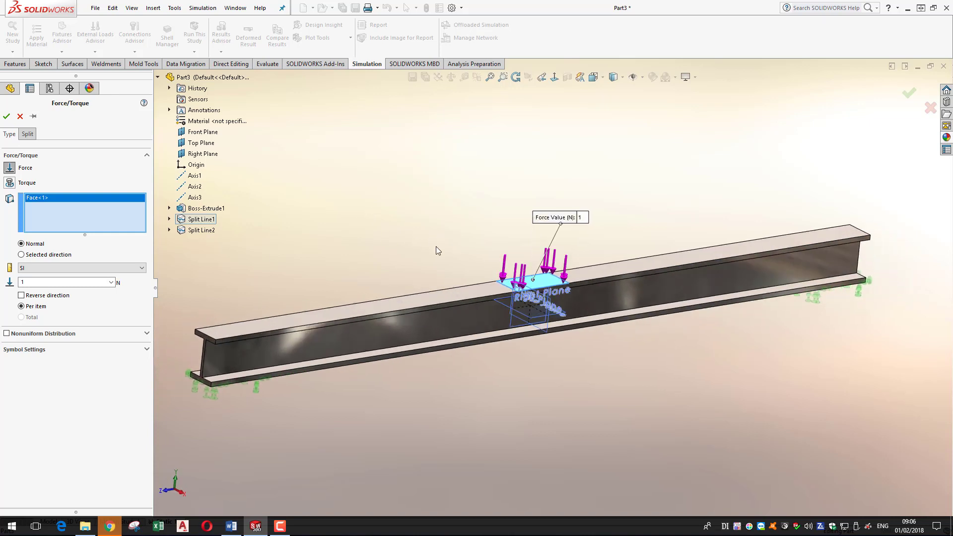
key("Left")
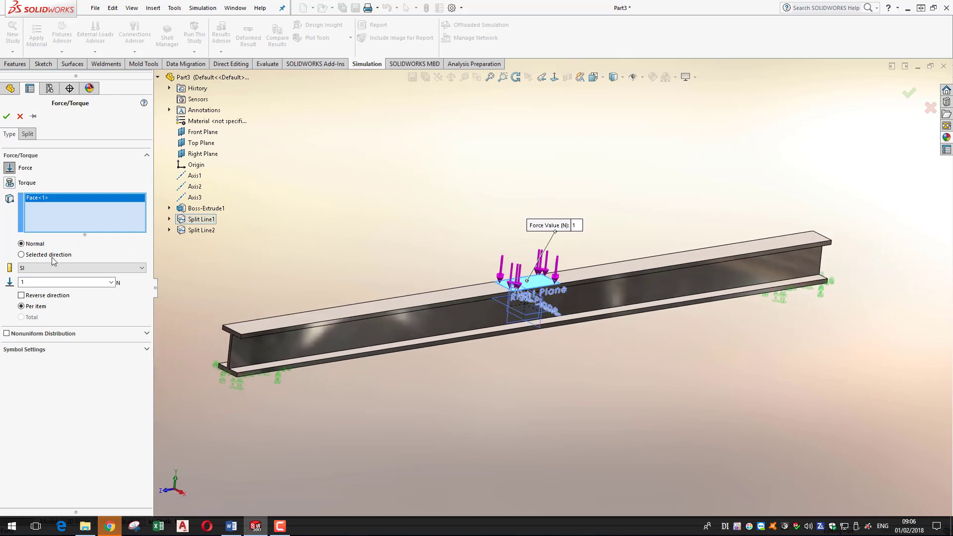
left_click(22, 254)
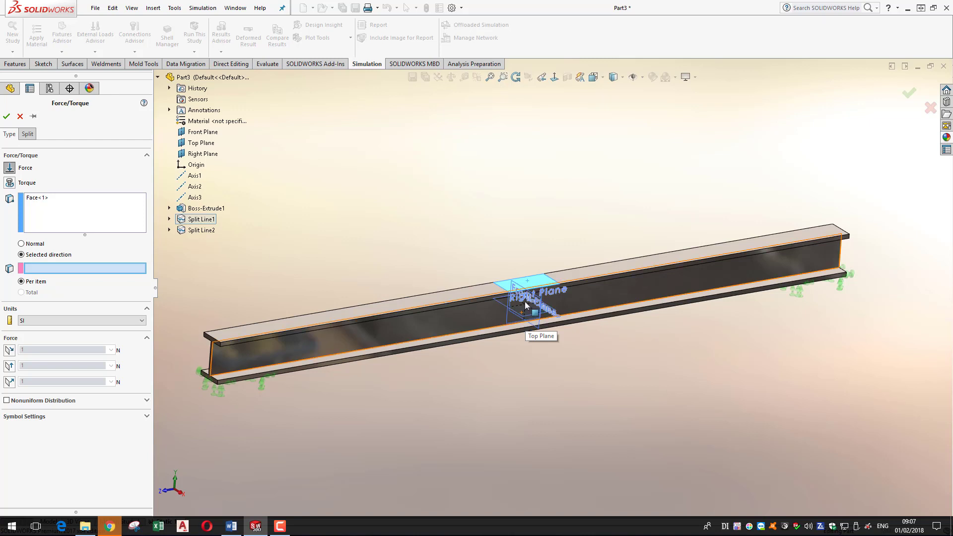
middle_click_drag(517, 288, 516, 303)
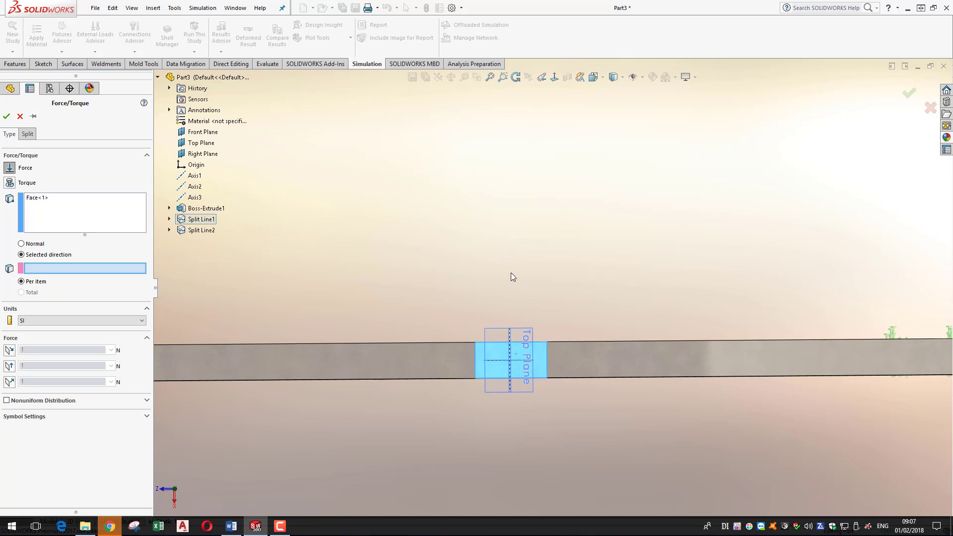
middle_click_drag(541, 379, 542, 347)
scroll(544, 328, "down", 5)
scroll(496, 297, "down", 5)
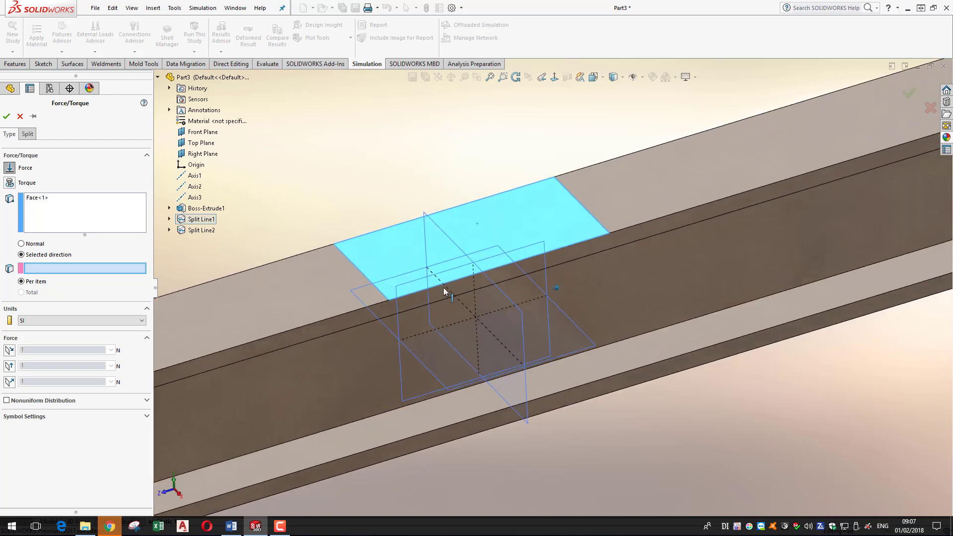
left_click(410, 282)
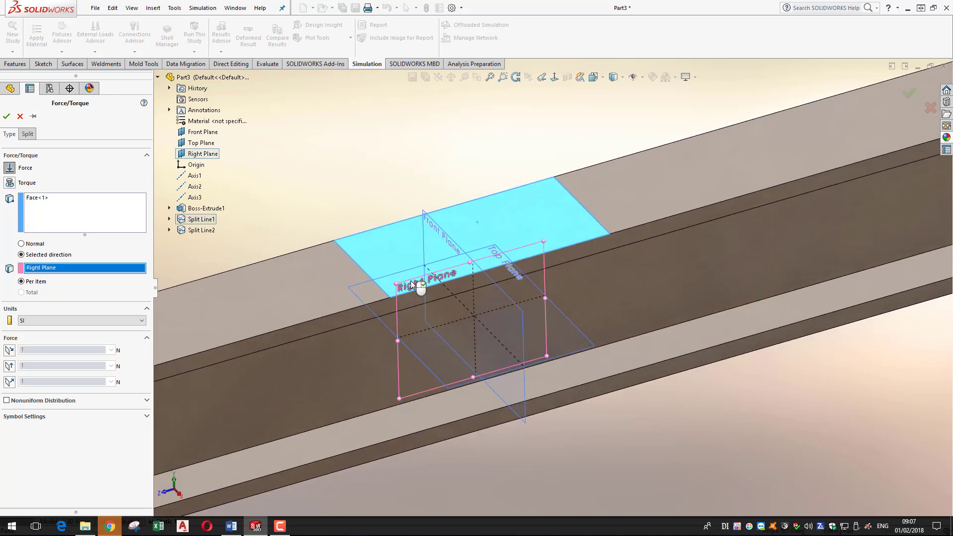
Try the force component normal to the Right Plane and examine the direction of its arrows on the split face.
left_click(10, 385)
scroll(501, 422, "down", 2)
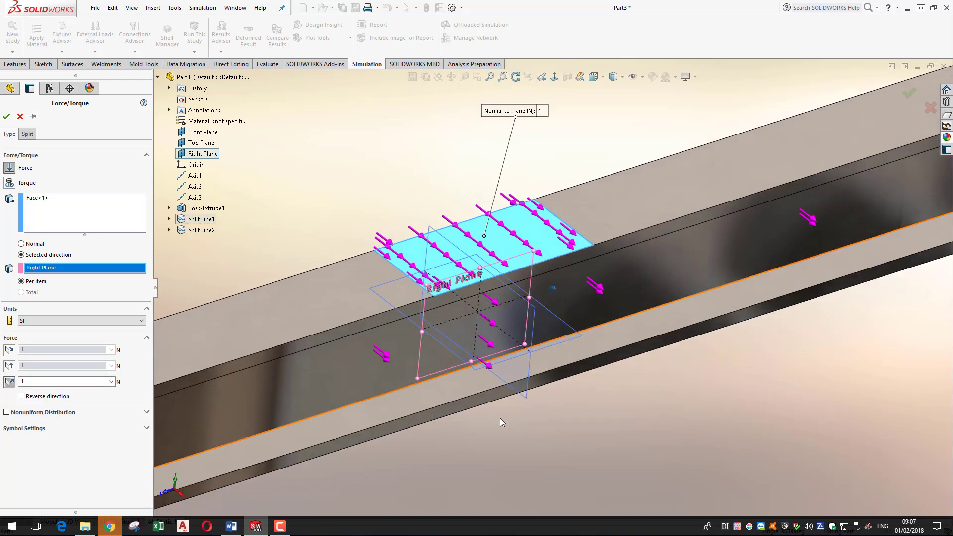
scroll(489, 355, "up", 1)
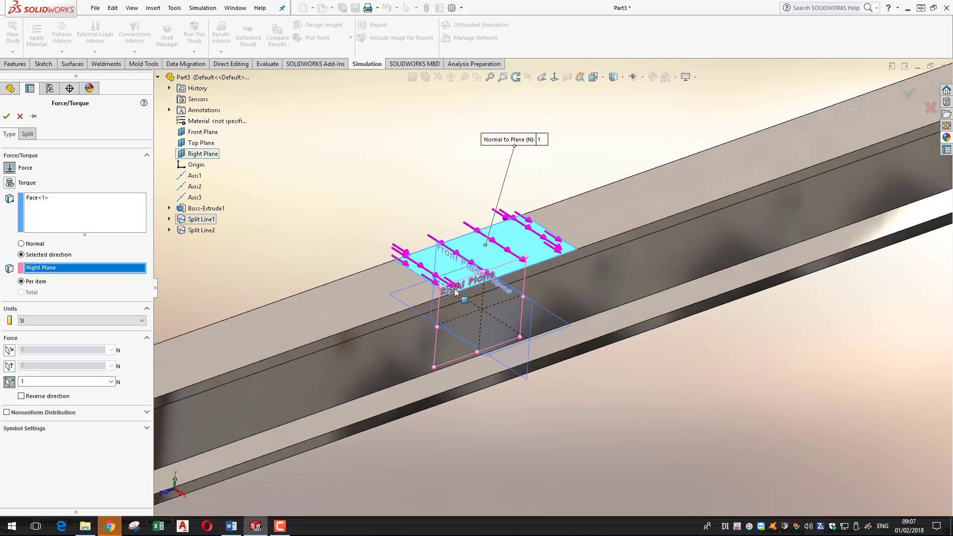
left_click(310, 296)
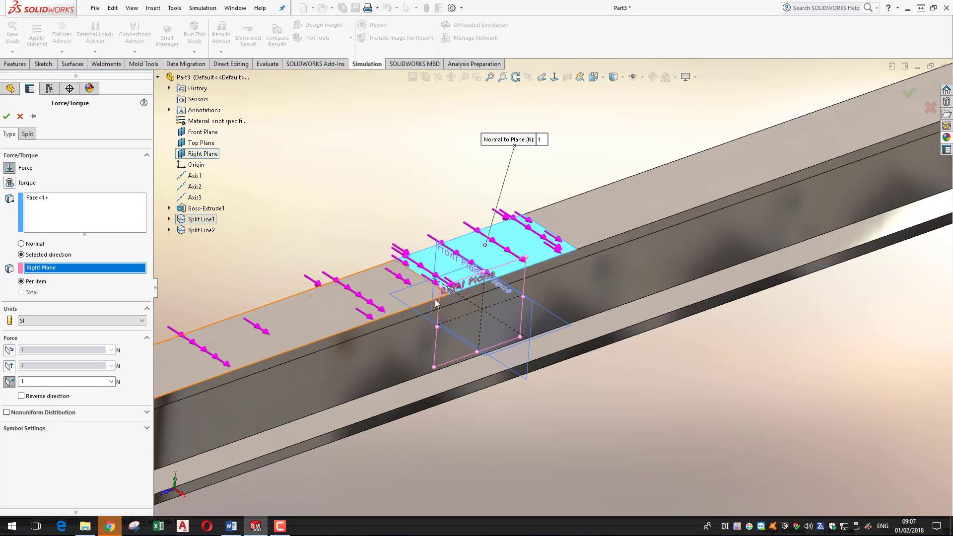
middle_click_drag(437, 304, 477, 223)
middle_click_drag(577, 380, 483, 292)
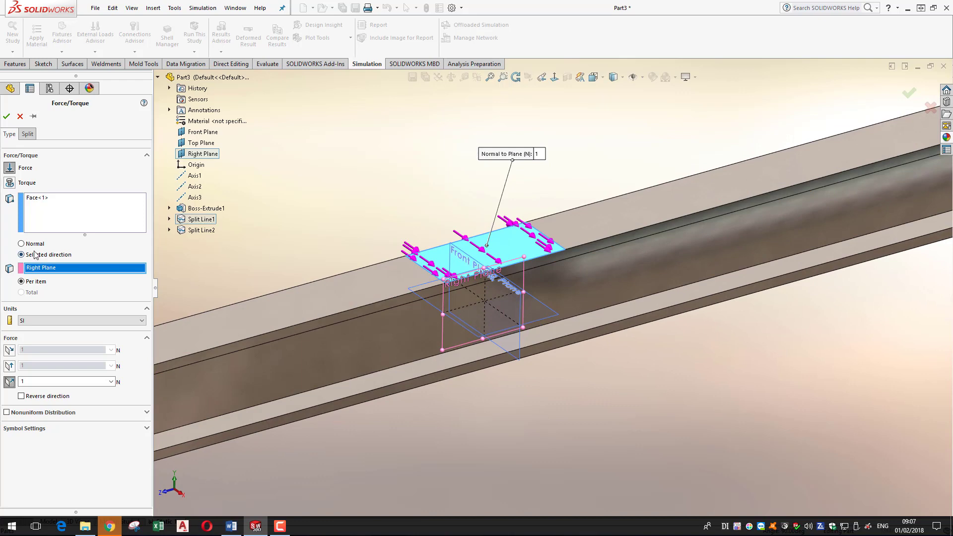
Make the force act normal to the split face with a value of 10000 N and apply the load.
left_click(21, 243)
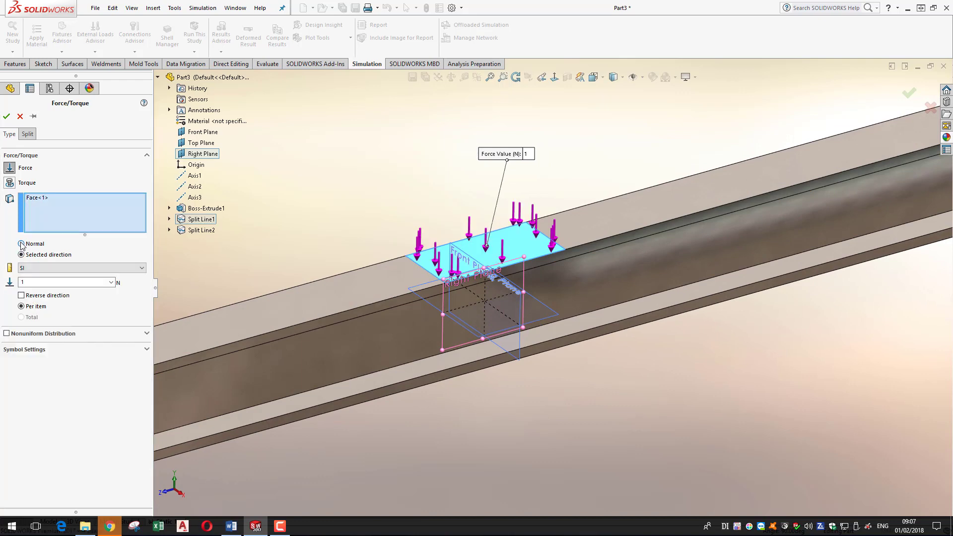
scroll(416, 252, "up", 5)
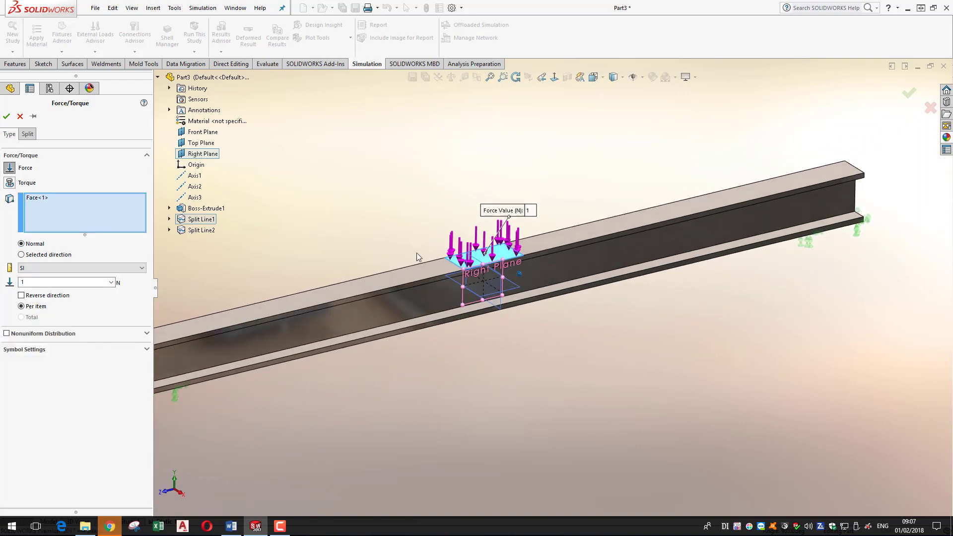
left_click(61, 281)
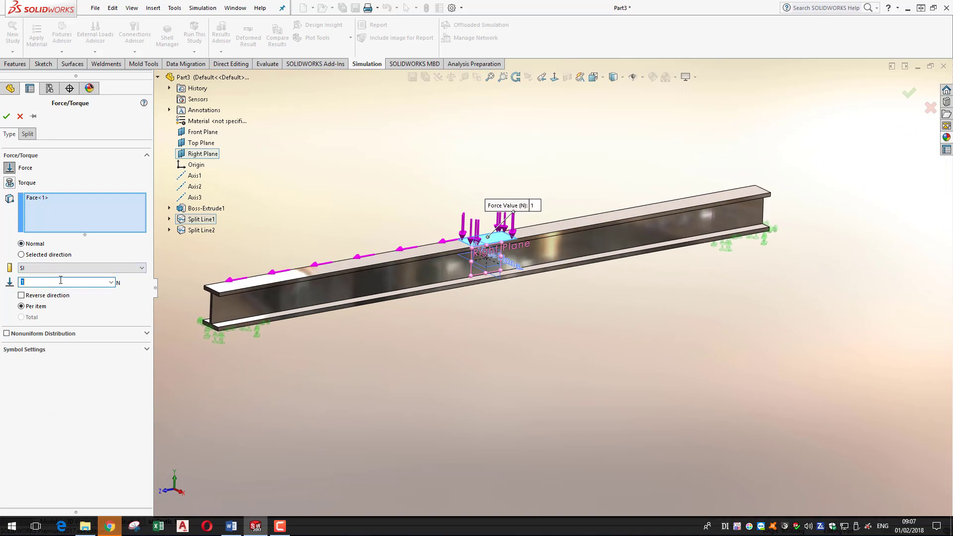
type("10000")
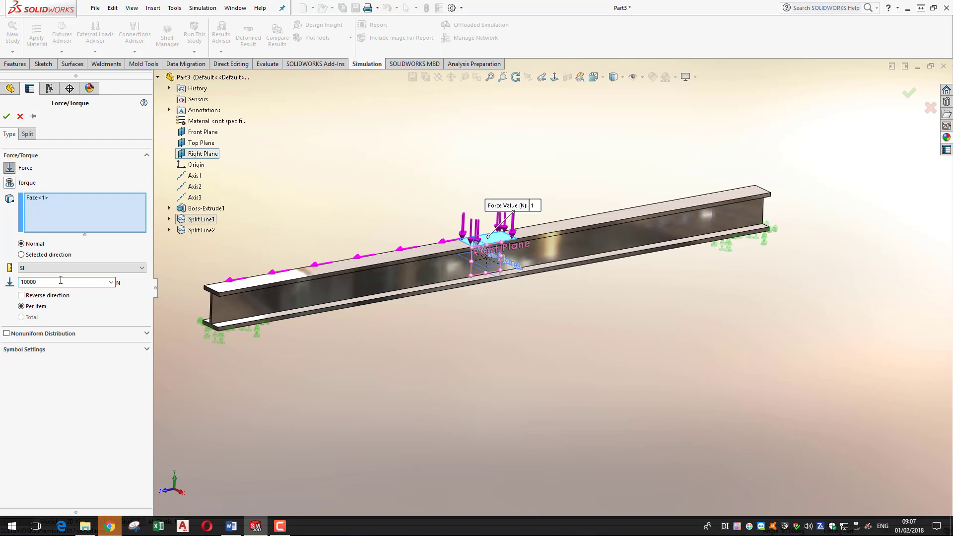
key("Return")
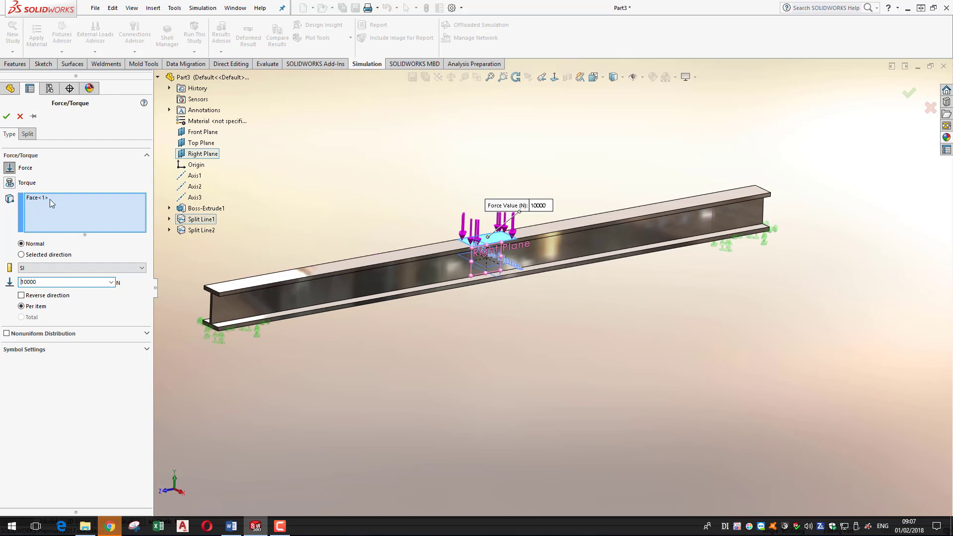
left_click(7, 116)
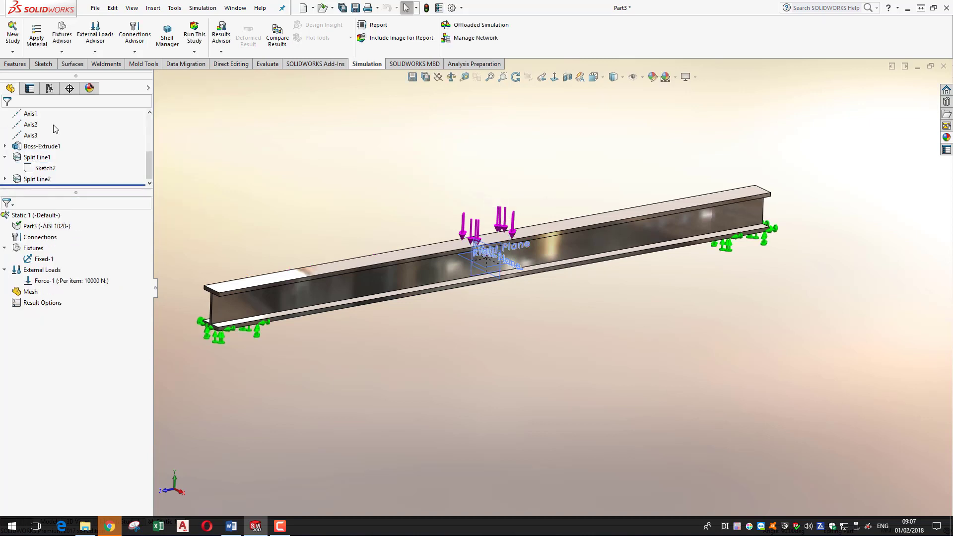
Create the beam's mesh, keeping the mesh density midway between coarse and fine.
middle_click_drag(377, 156, 284, 297)
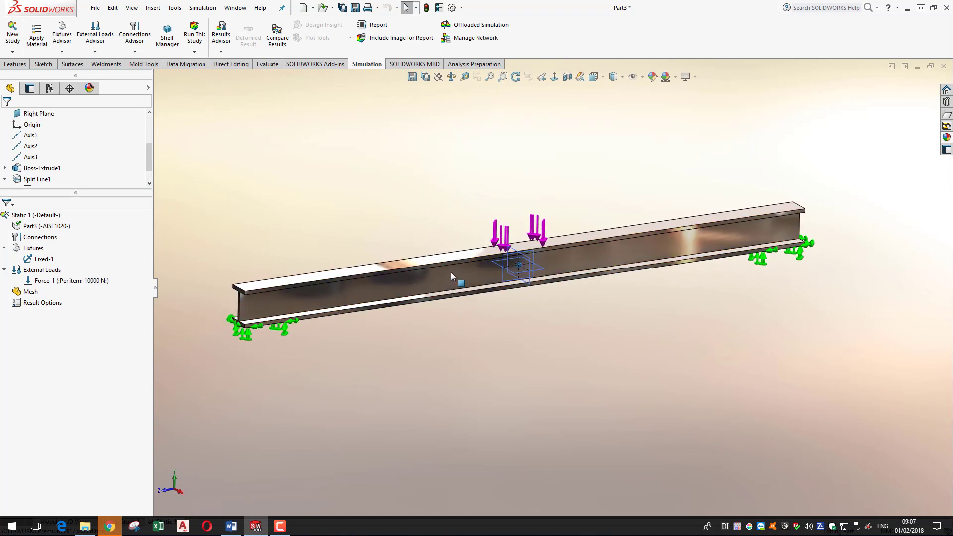
left_click(722, 215)
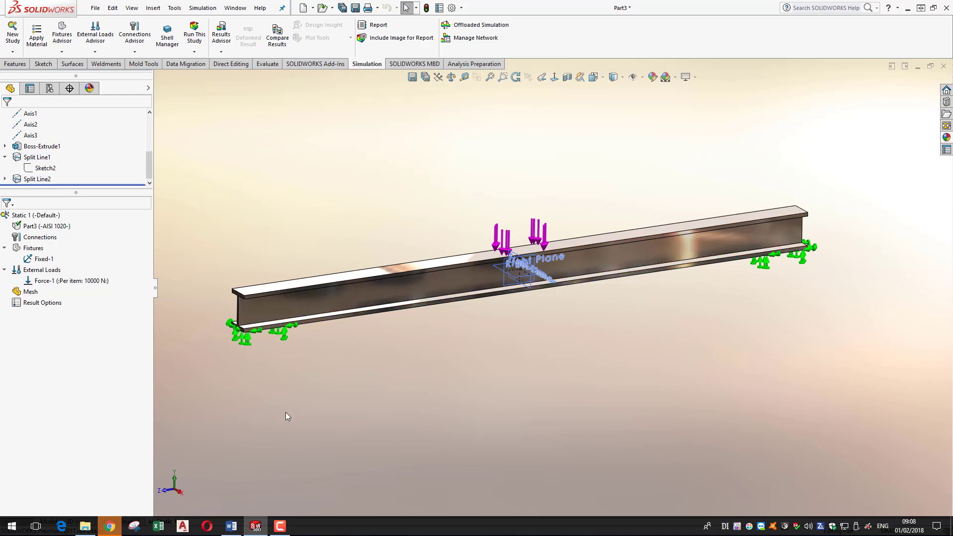
right_click(26, 294)
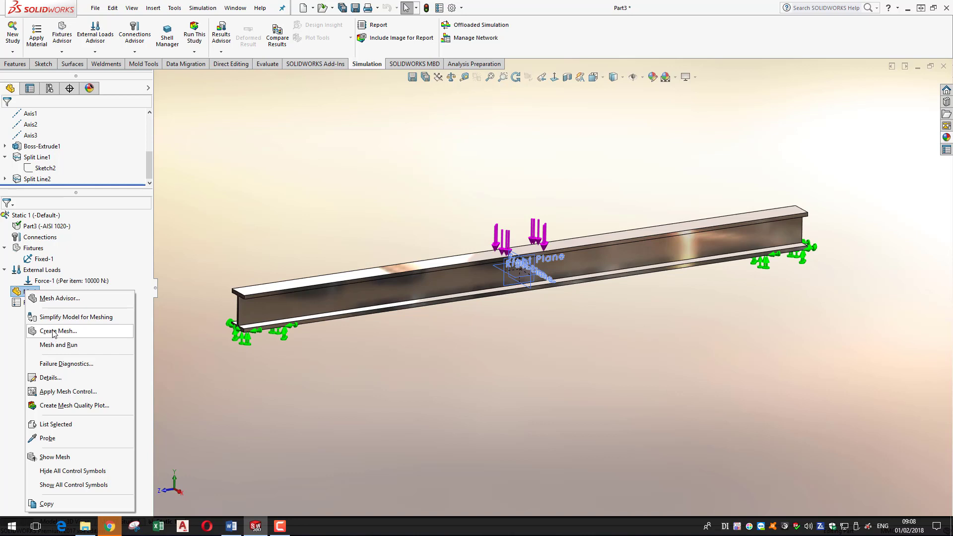
right_click(16, 293)
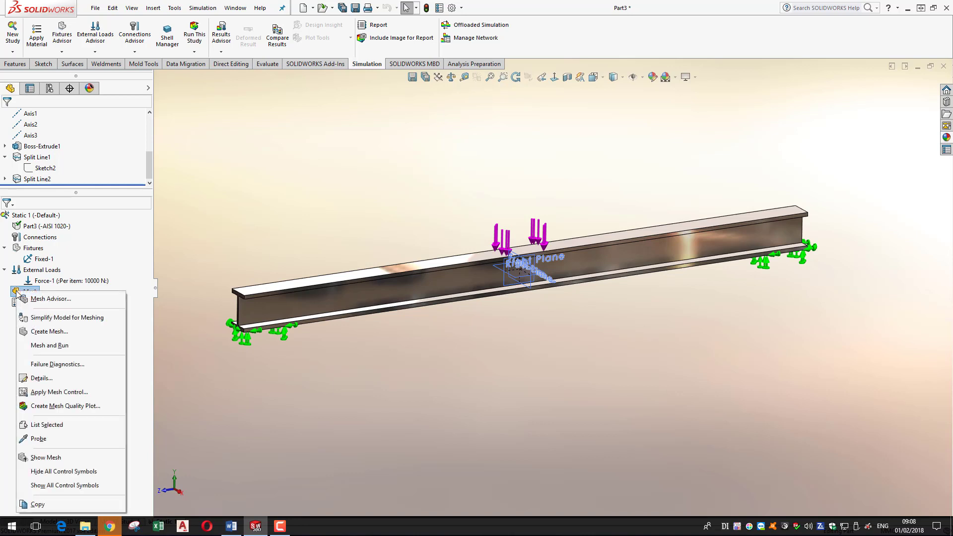
left_click(7, 343)
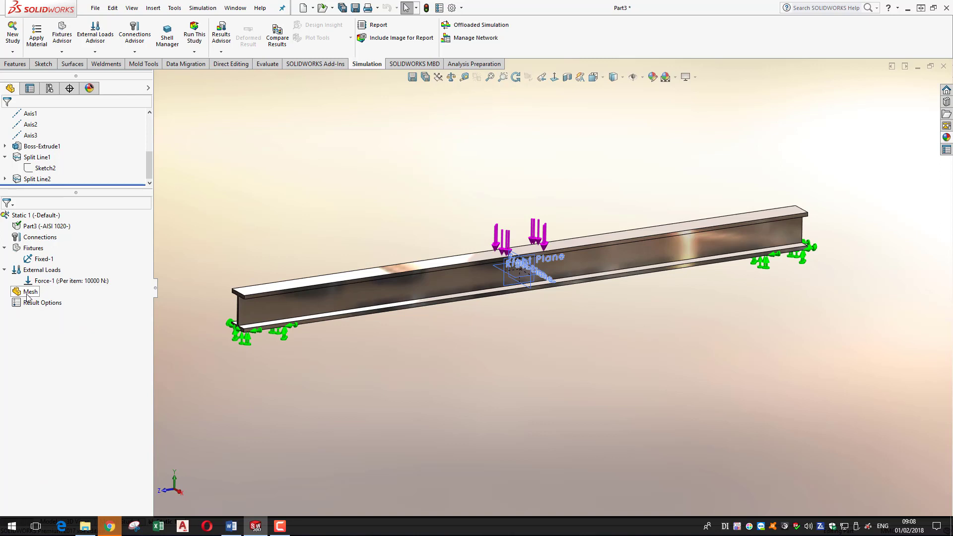
right_click(31, 295)
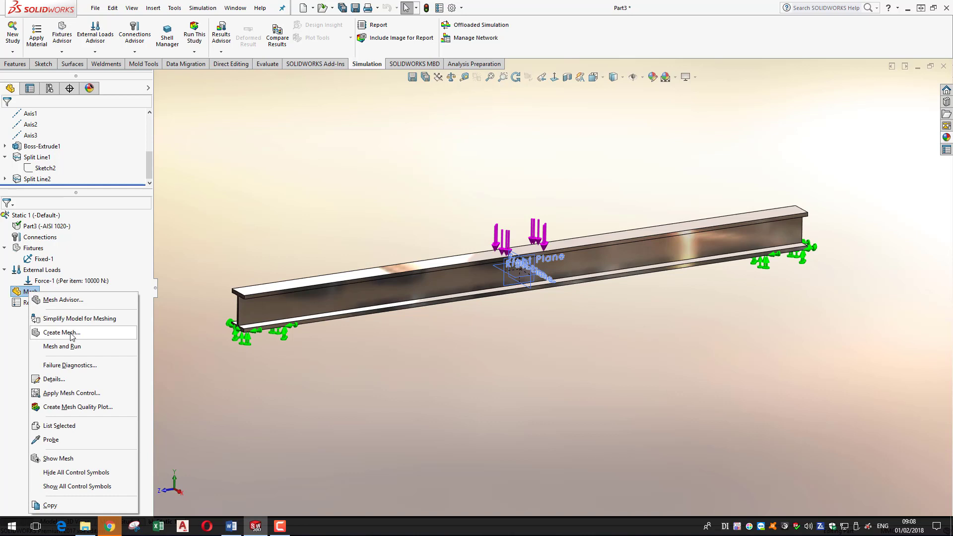
left_click(72, 336)
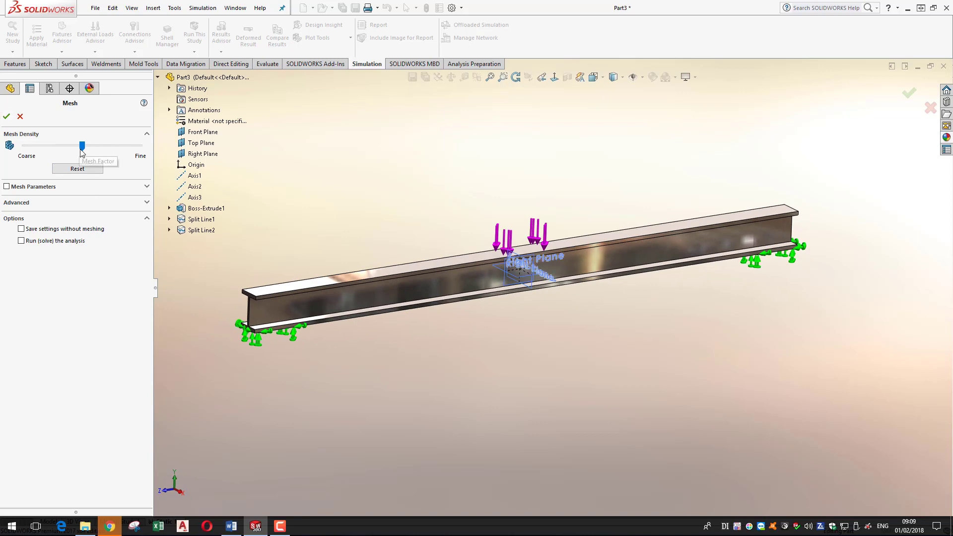
left_click(7, 116)
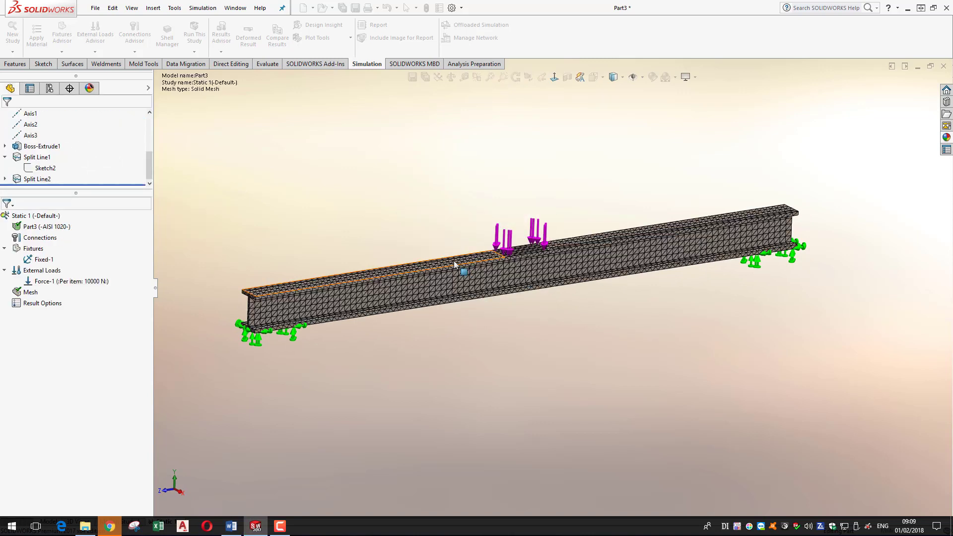
Examine the mesh elements on the web and flanges at the beam's near end.
middle_click_drag(383, 323, 305, 342)
scroll(305, 342, "down", 10)
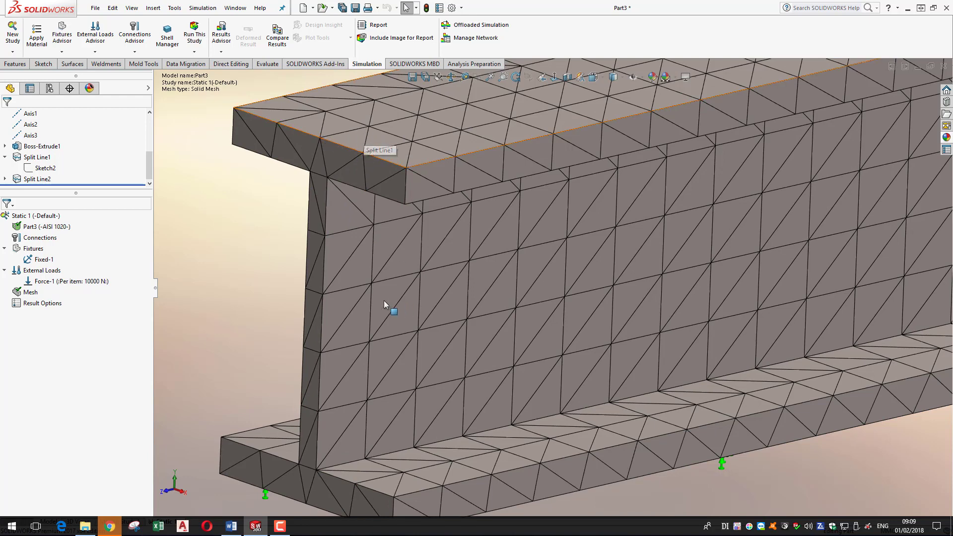
scroll(383, 300, "up", 8)
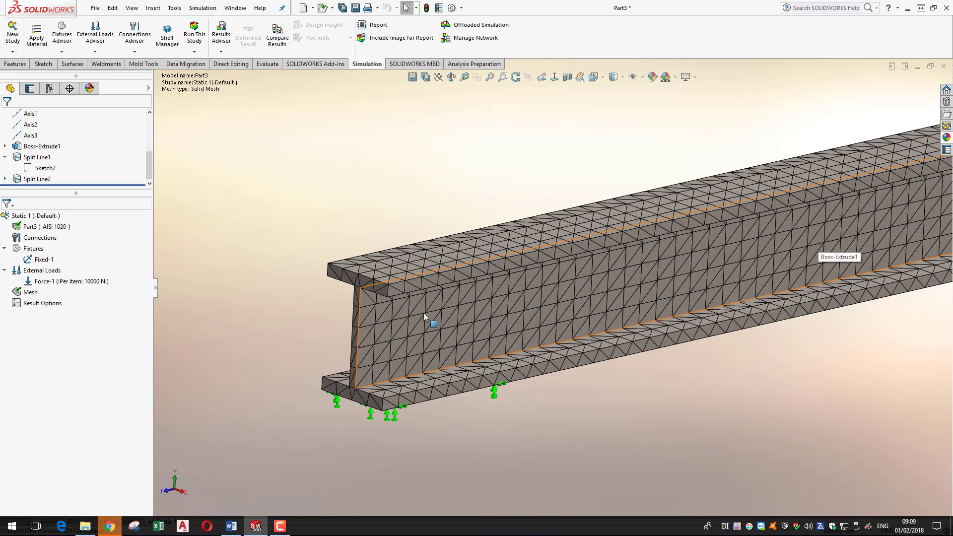
scroll(458, 406, "down", 10)
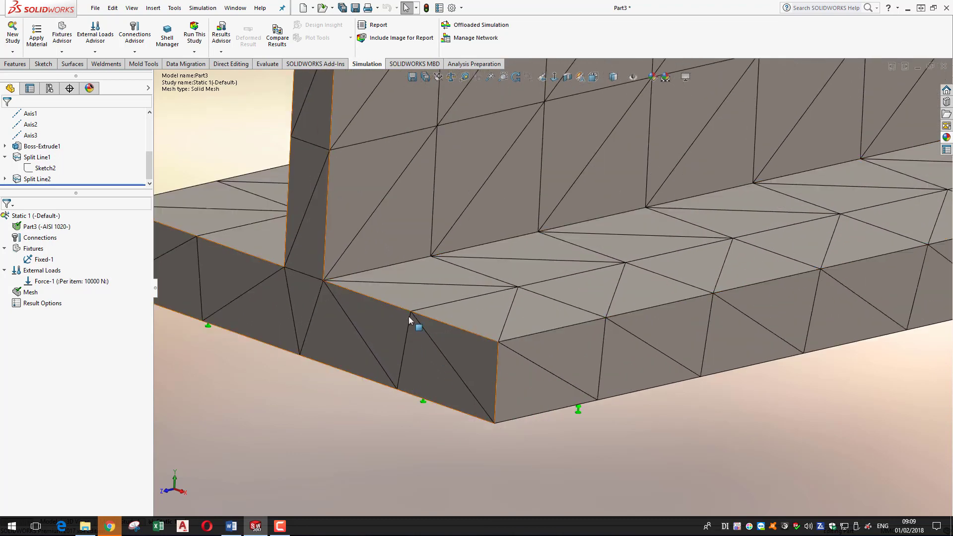
Examine the meshed beam along its full length, including the end supports, the midspan load and the web elements at the near end.
scroll(505, 430, "up", 8)
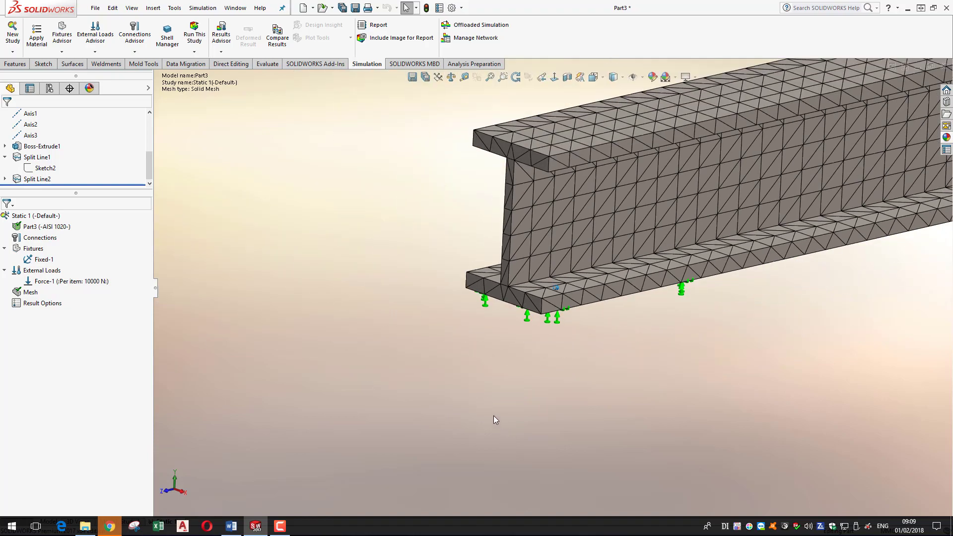
scroll(493, 415, "up", 3)
scroll(704, 276, "down", 5)
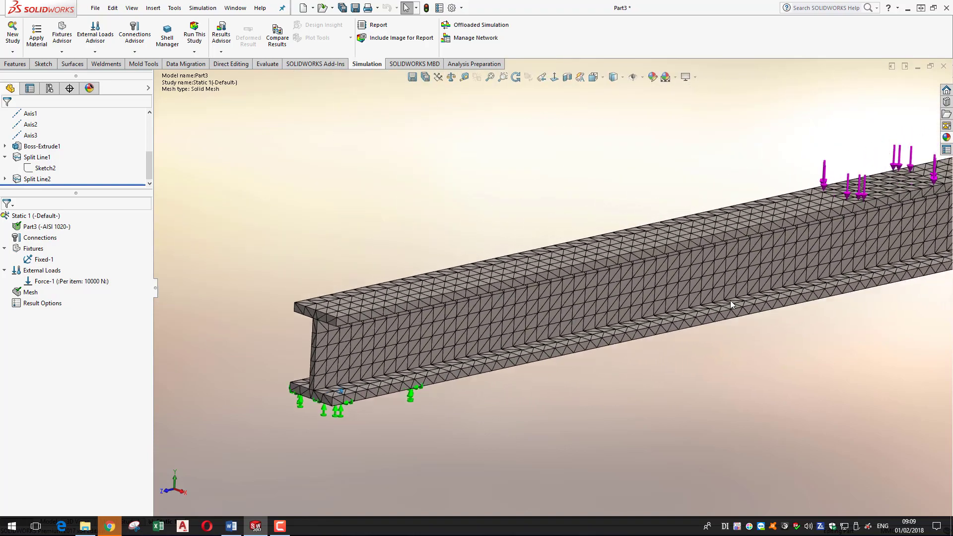
scroll(731, 302, "up", 4)
scroll(296, 372, "up", 2)
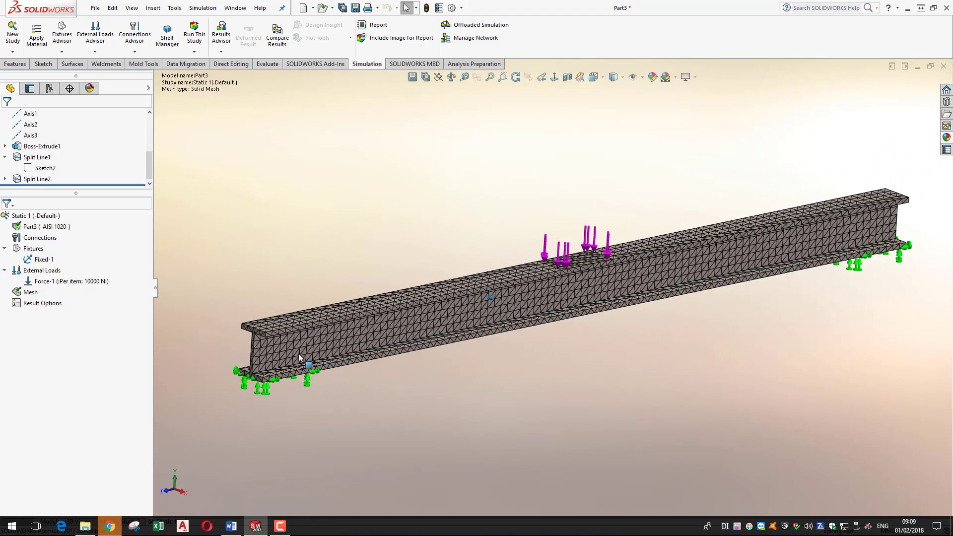
scroll(298, 353, "up", 1)
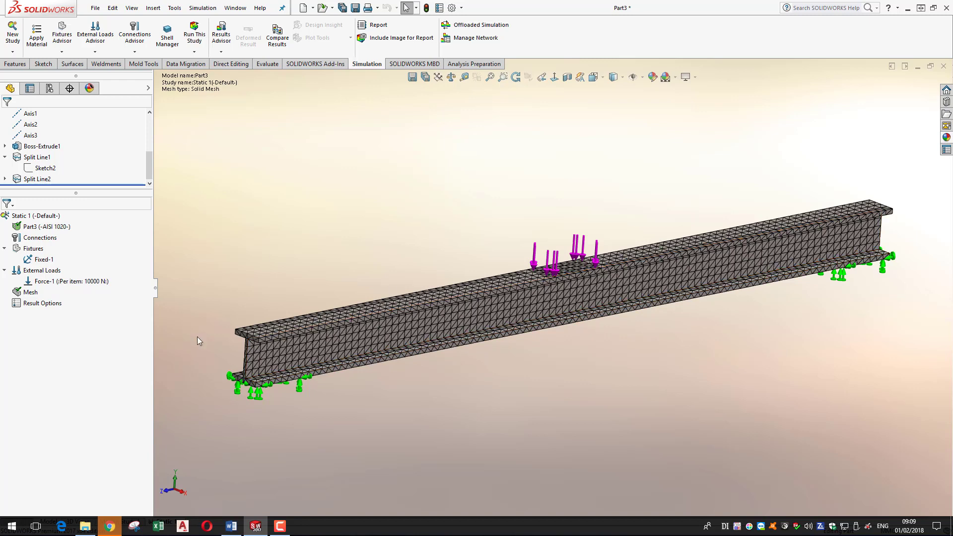
scroll(432, 348, "down", 10)
scroll(456, 318, "down", 3)
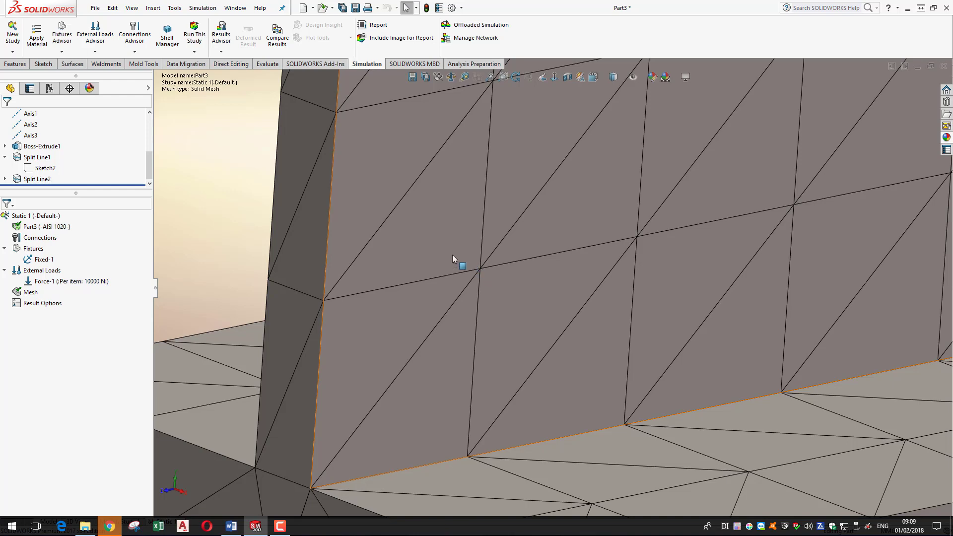
scroll(373, 253, "up", 10)
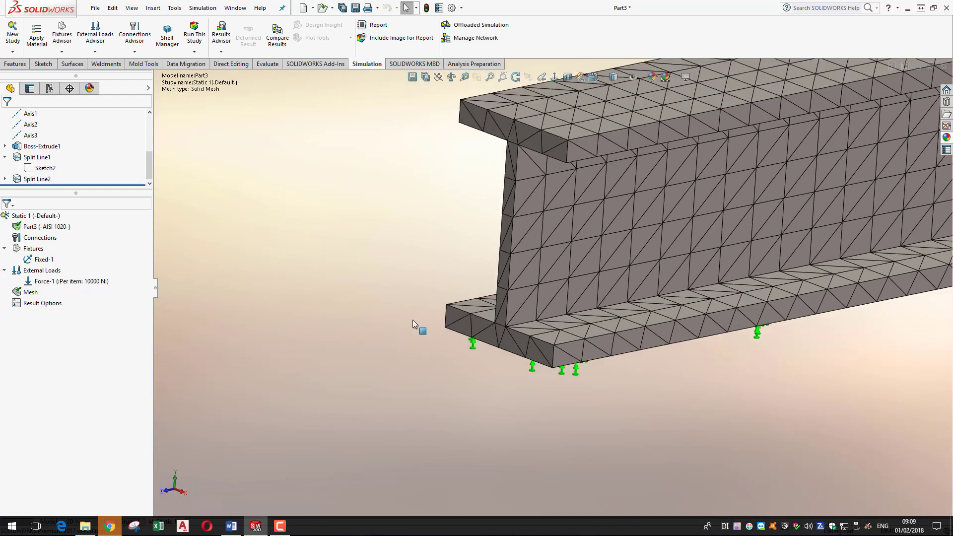
key("f")
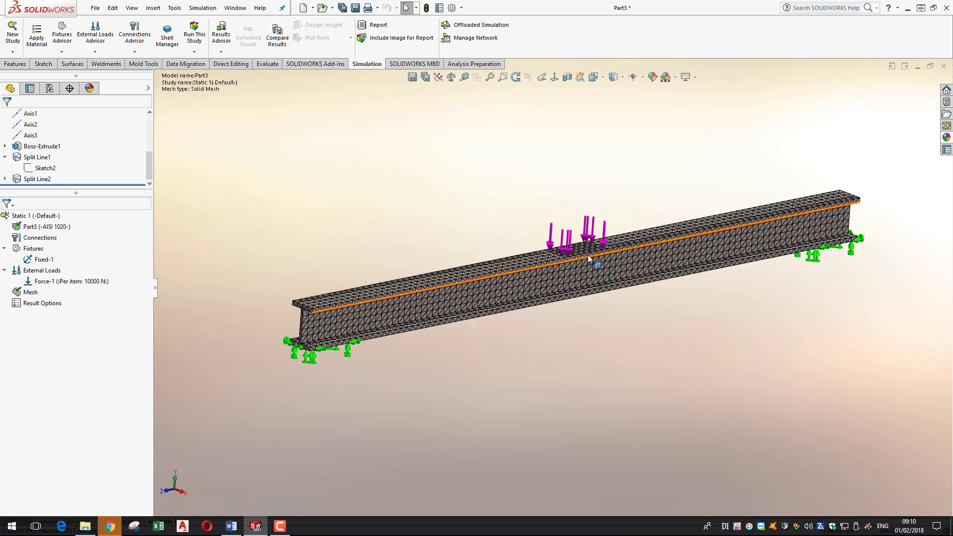
scroll(327, 325, "down", 2)
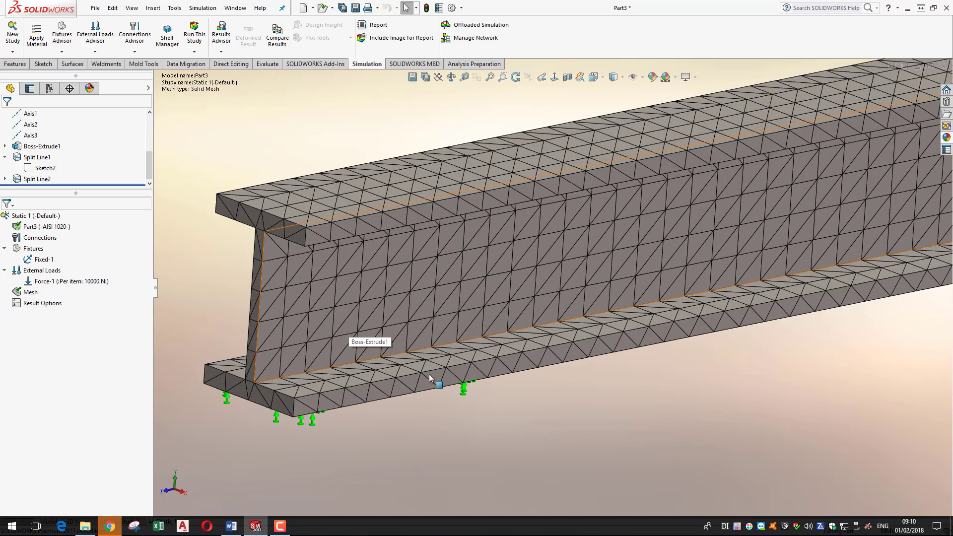
scroll(474, 463, "up", 4)
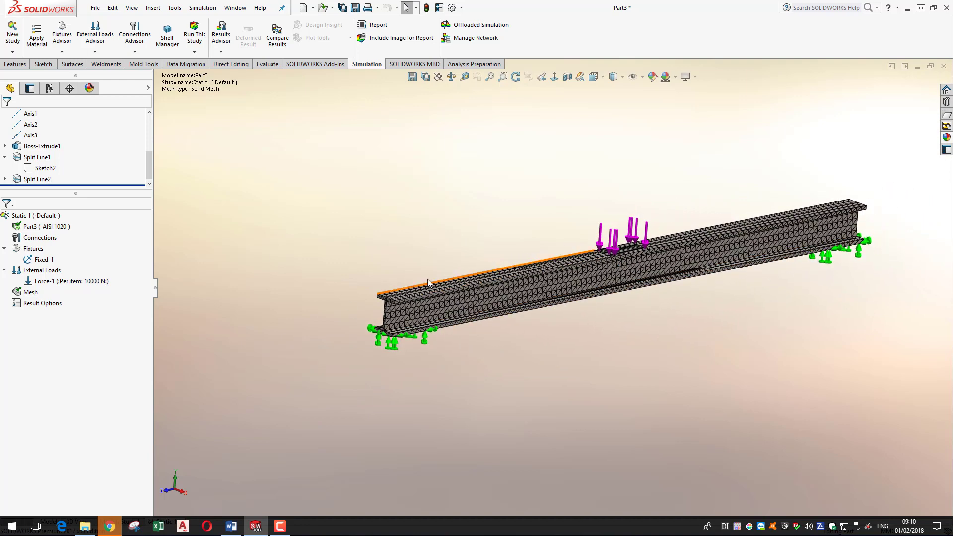
Mesh the beam and run the static study.
left_click(59, 281)
scroll(558, 319, "down", 3)
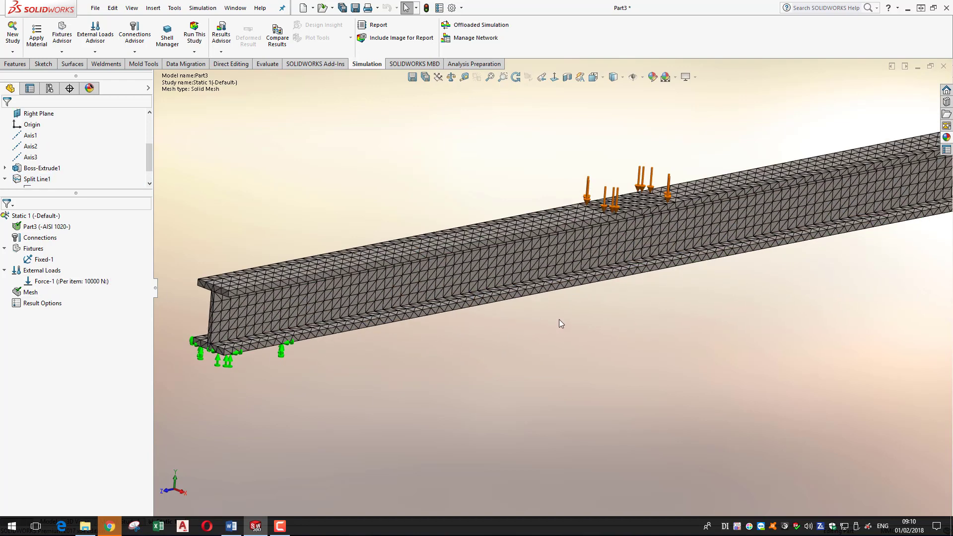
scroll(550, 313, "up", 5)
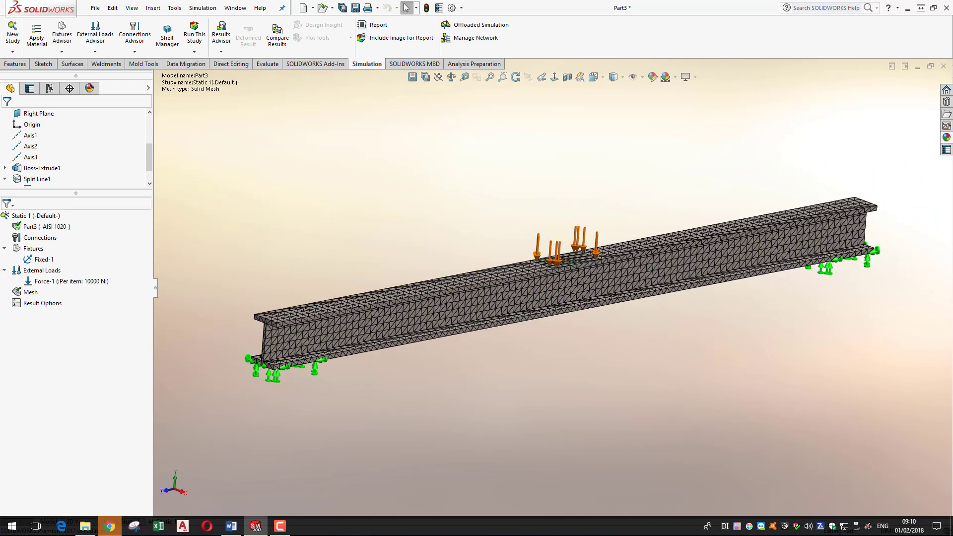
scroll(300, 325, "down", 1)
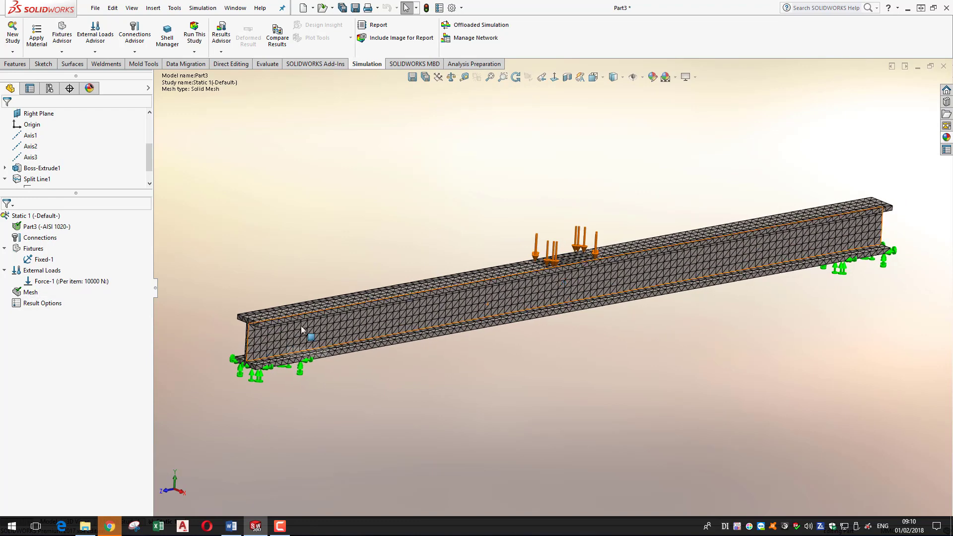
right_click(28, 296)
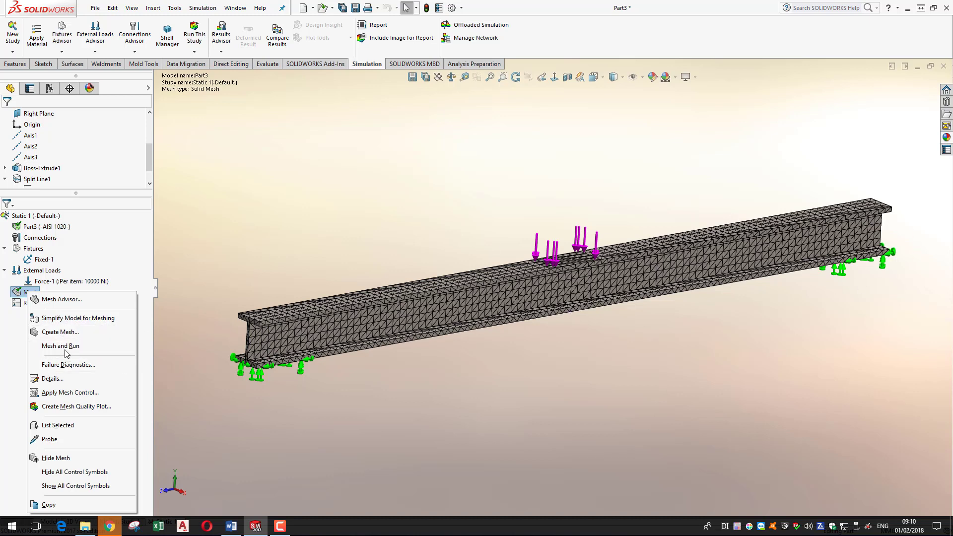
left_click(64, 346)
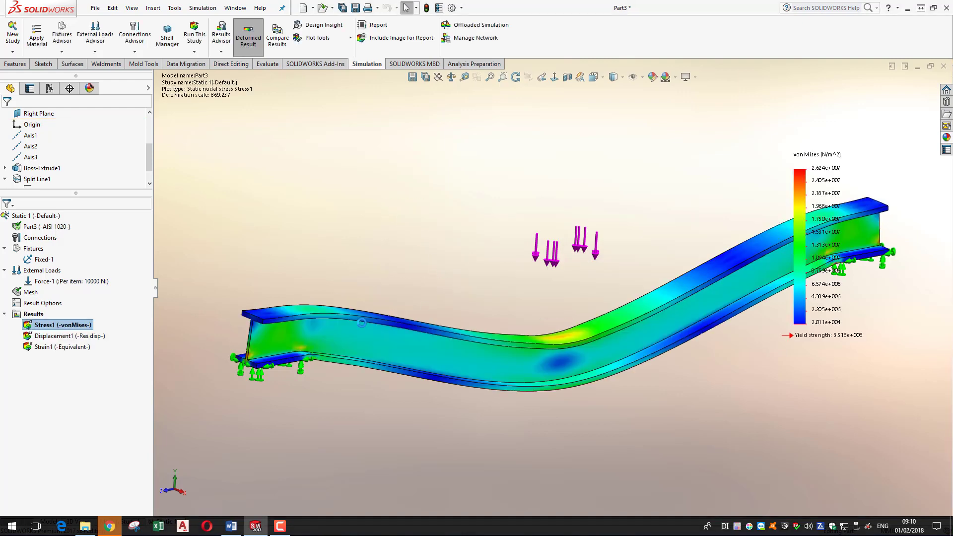
Examine the von Mises stress distribution on the deformed beam, including the top flange and web around midspan.
mouse_move(483, 358)
middle_mouse_down()
mouse_move(459, 356)
mouse_move(495, 320)
mouse_move(352, 310)
middle_mouse_up()
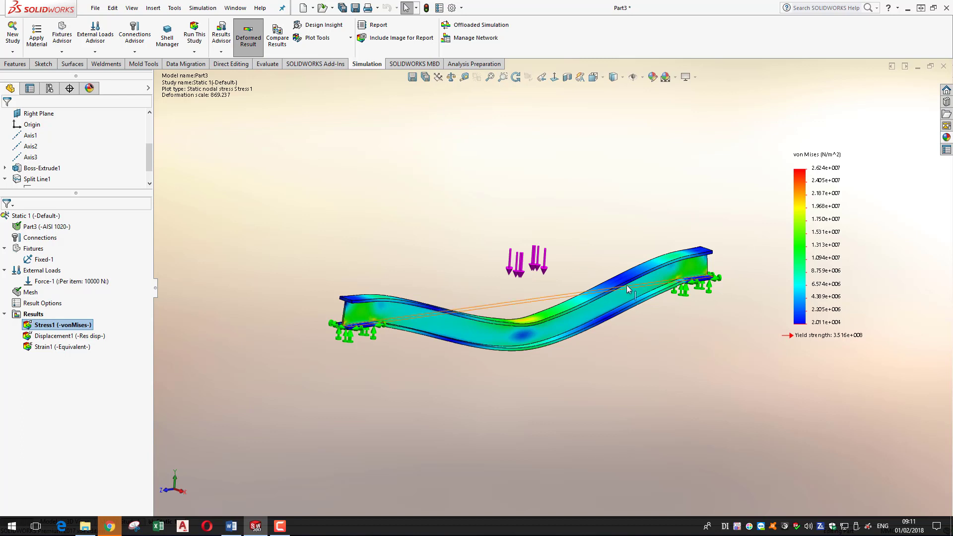
middle_click_drag(367, 309, 528, 259)
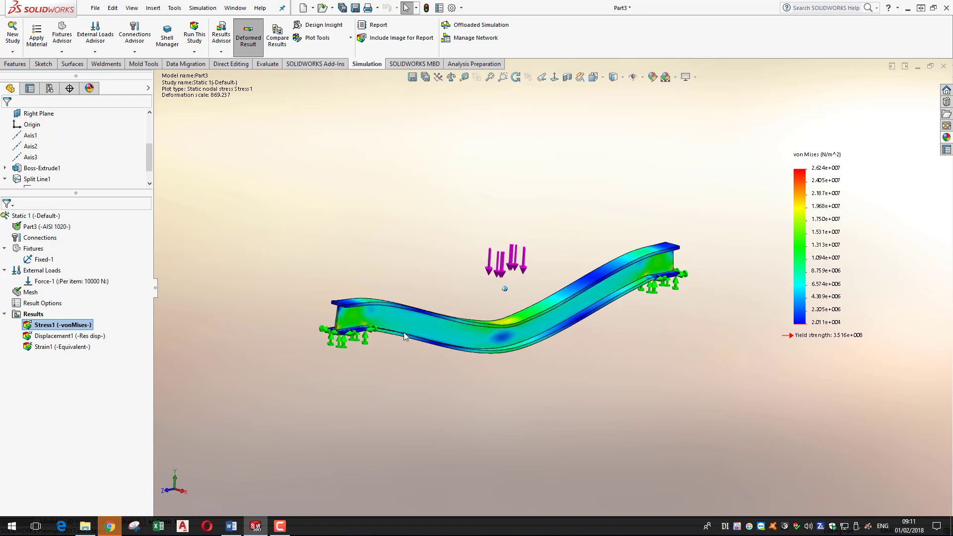
mouse_move(403, 332)
middle_mouse_down()
mouse_move(317, 352)
mouse_move(328, 326)
mouse_move(332, 335)
middle_mouse_up()
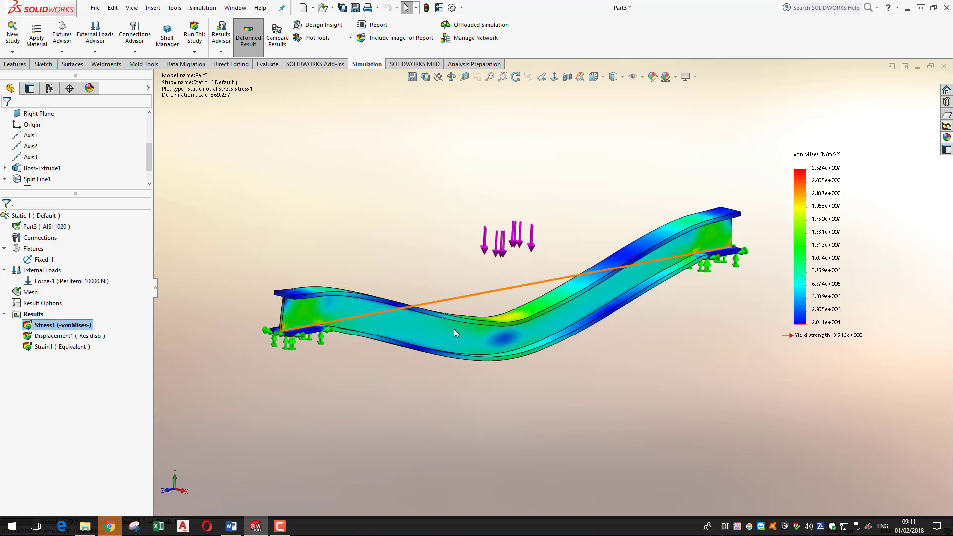
mouse_move(460, 338)
middle_mouse_down()
mouse_move(576, 335)
mouse_move(457, 298)
mouse_move(450, 314)
mouse_move(404, 327)
middle_mouse_up()
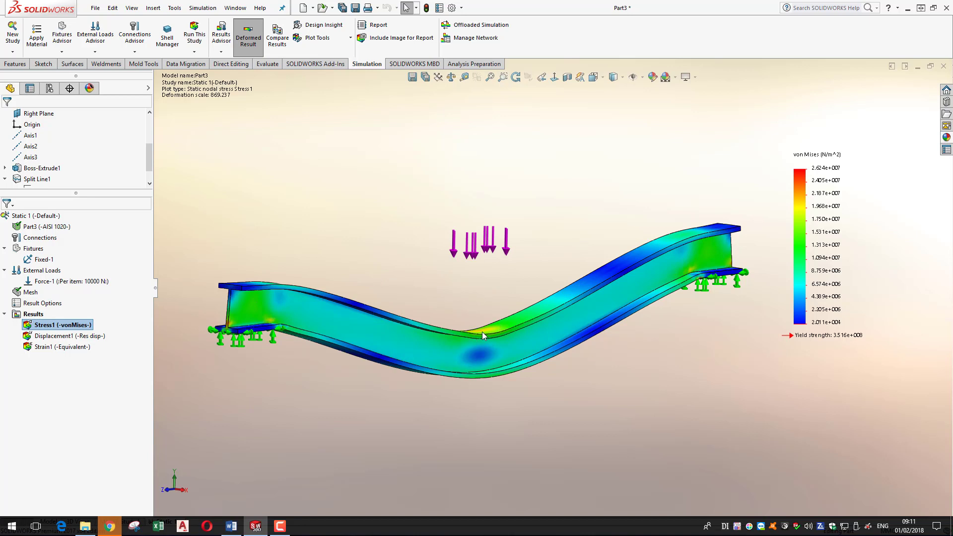
middle_click_drag(482, 331, 475, 333)
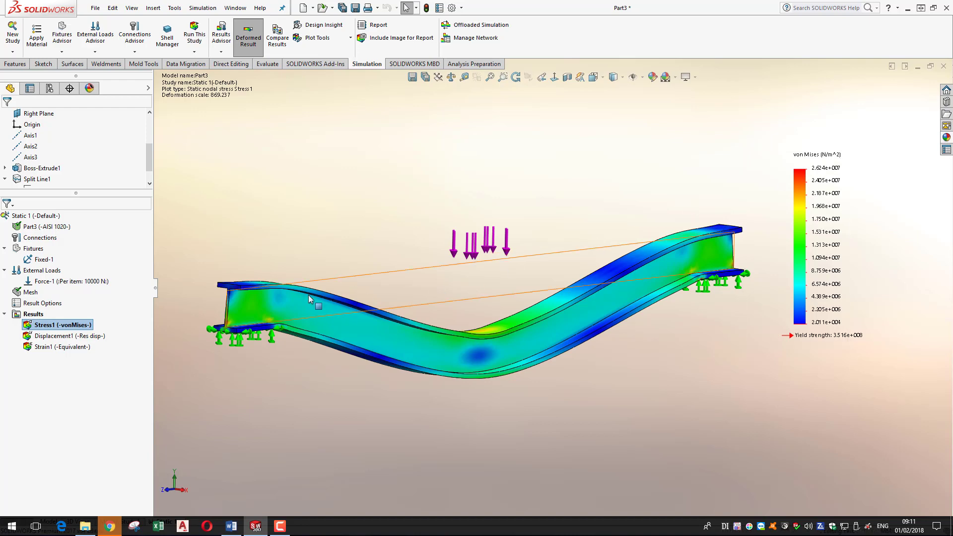
Inspect the stresses where the lower flange leaves the near-end support and compare them with midspan and the far end.
scroll(316, 318, "down", 5)
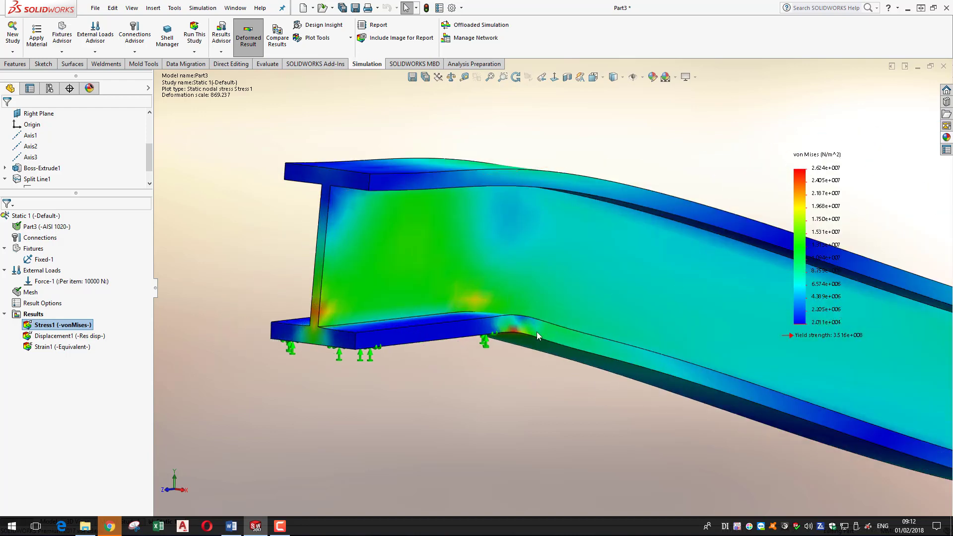
scroll(579, 380, "up", 5)
scroll(550, 278, "up", 3)
scroll(749, 302, "down", 4)
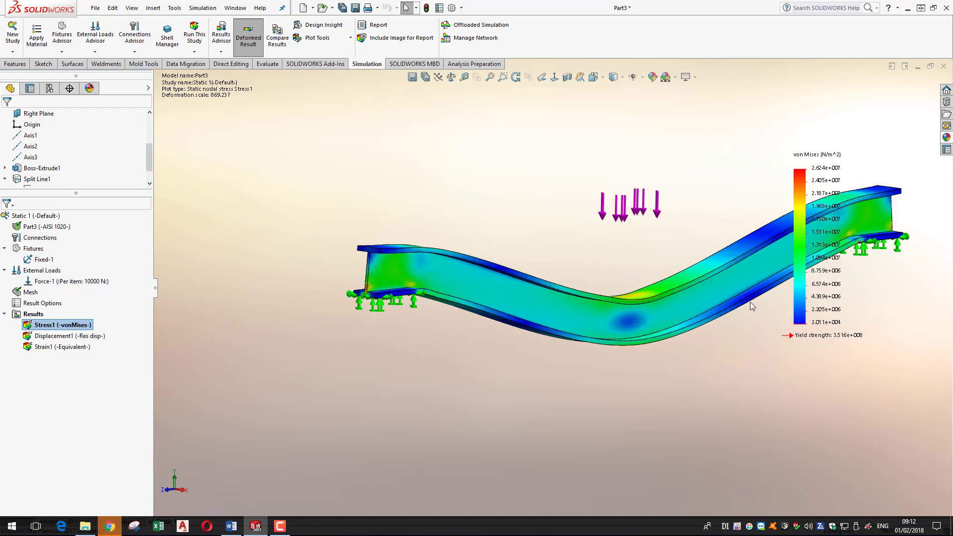
scroll(615, 323, "up", 3)
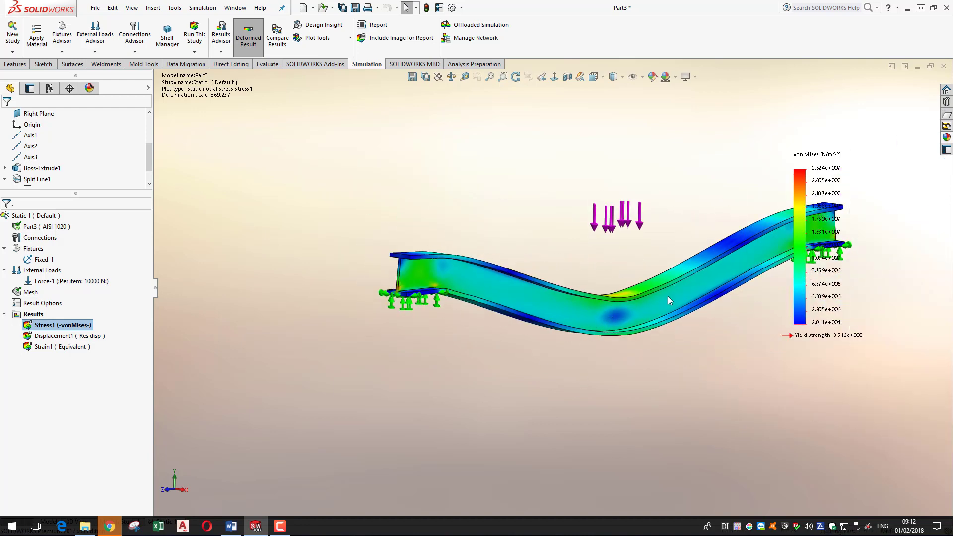
scroll(650, 288, "up", 2)
scroll(635, 281, "down", 2)
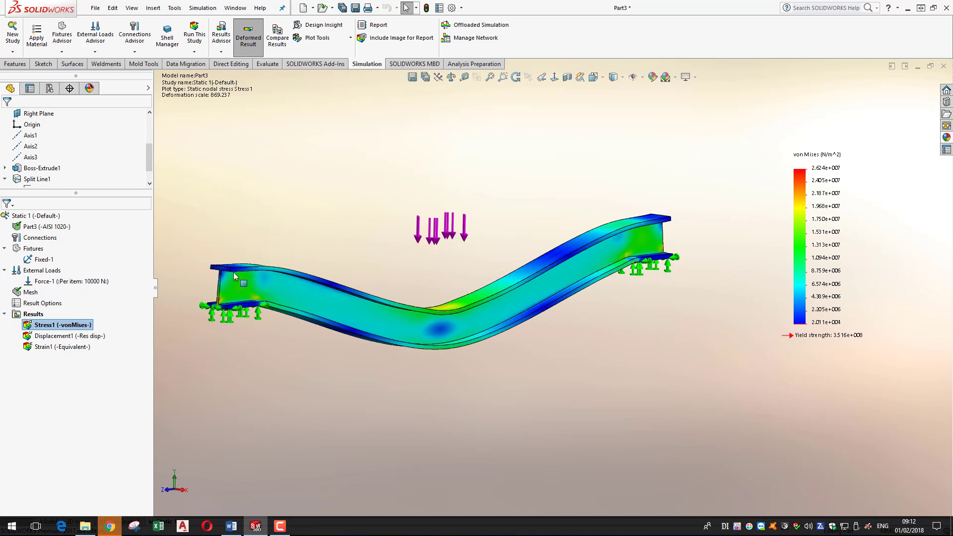
scroll(381, 336, "down", 2)
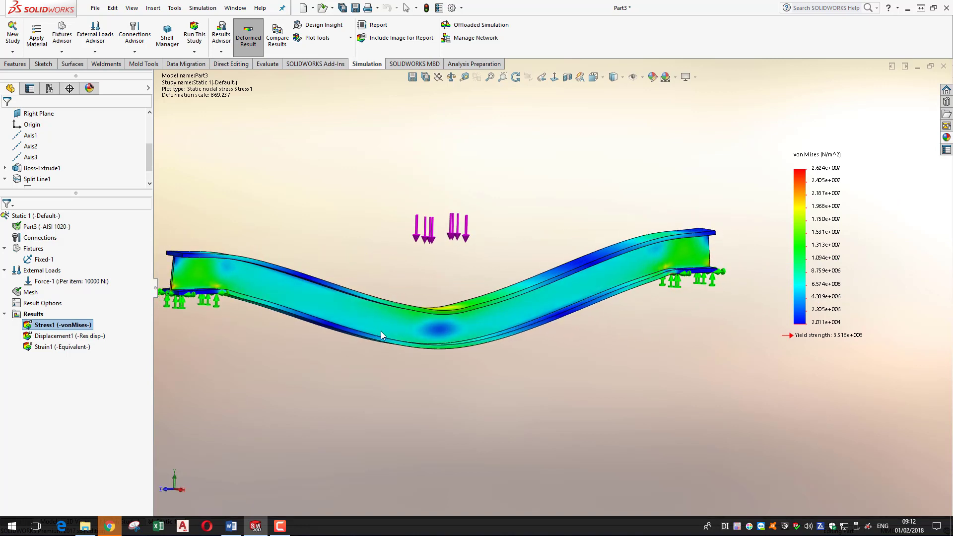
scroll(437, 317, "up", 2)
scroll(502, 294, "up", 1)
scroll(745, 258, "up", 2)
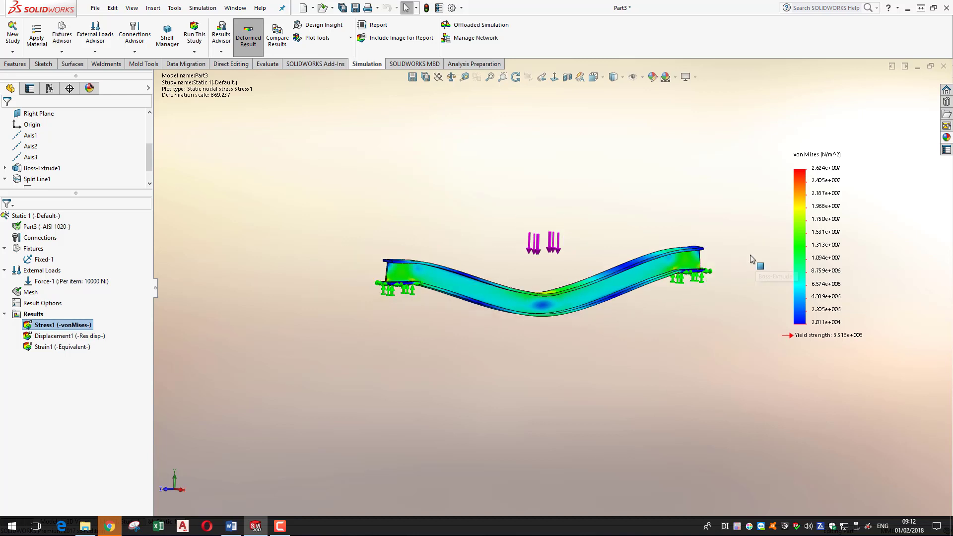
scroll(751, 258, "down", 2)
middle_click_drag(238, 293, 293, 277, "ctrl")
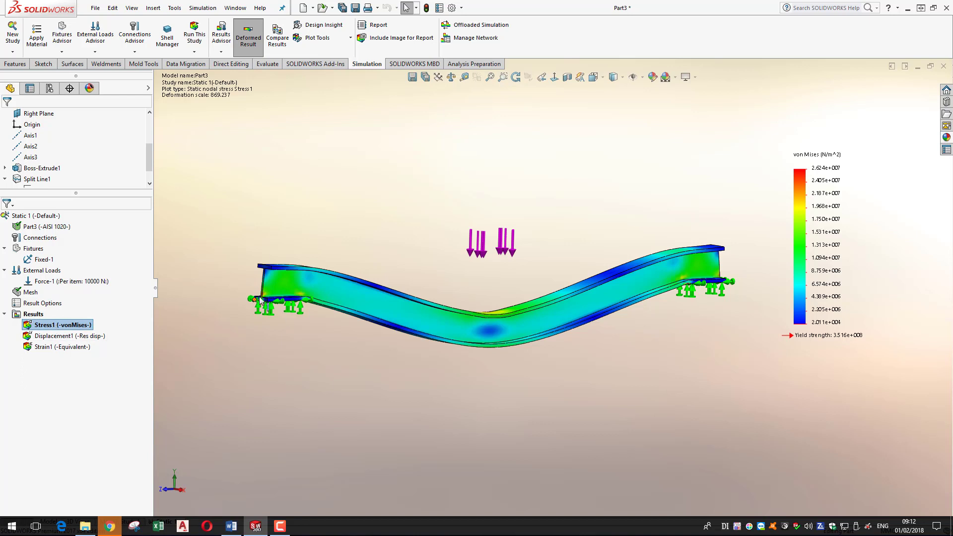
Turn off the deformed shape in the definition of the von Mises stress plot.
right_click(47, 328)
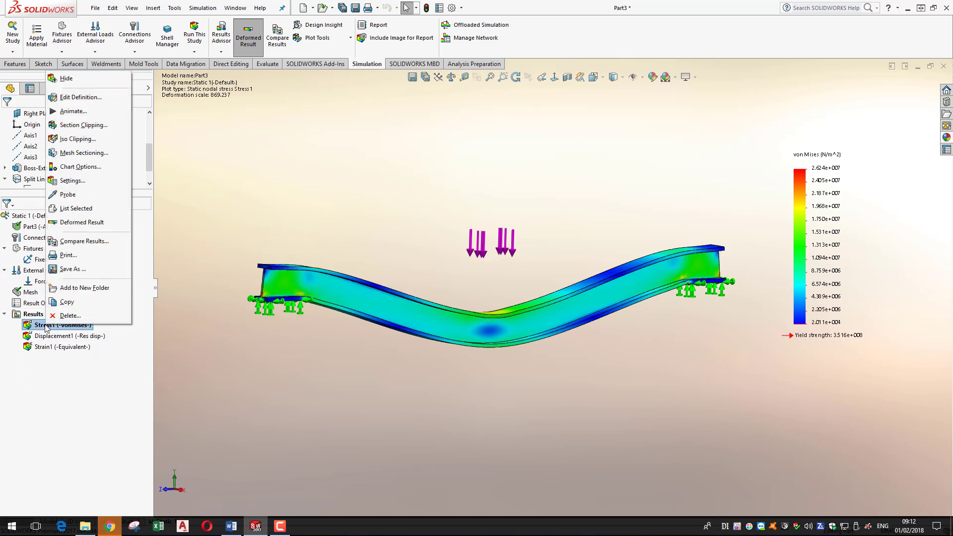
left_click(80, 97)
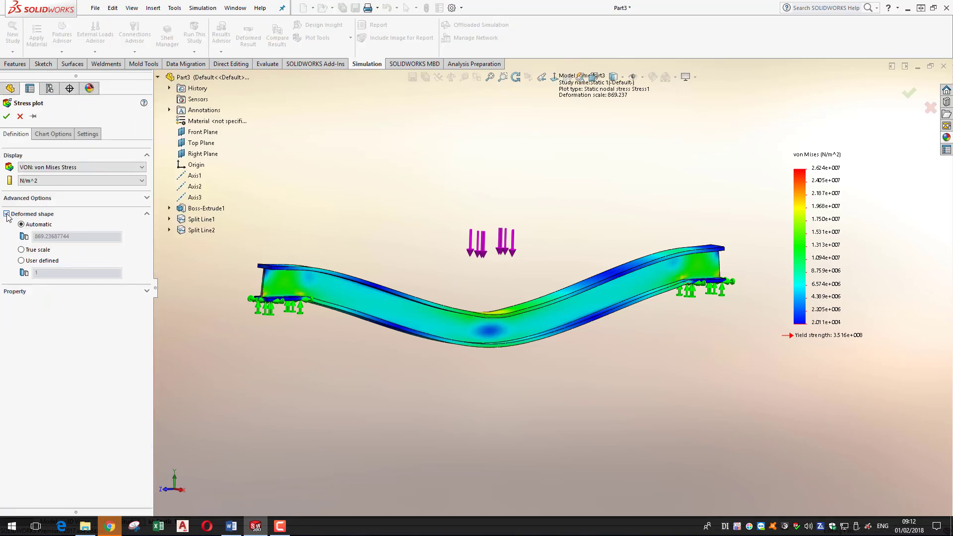
left_click(6, 214)
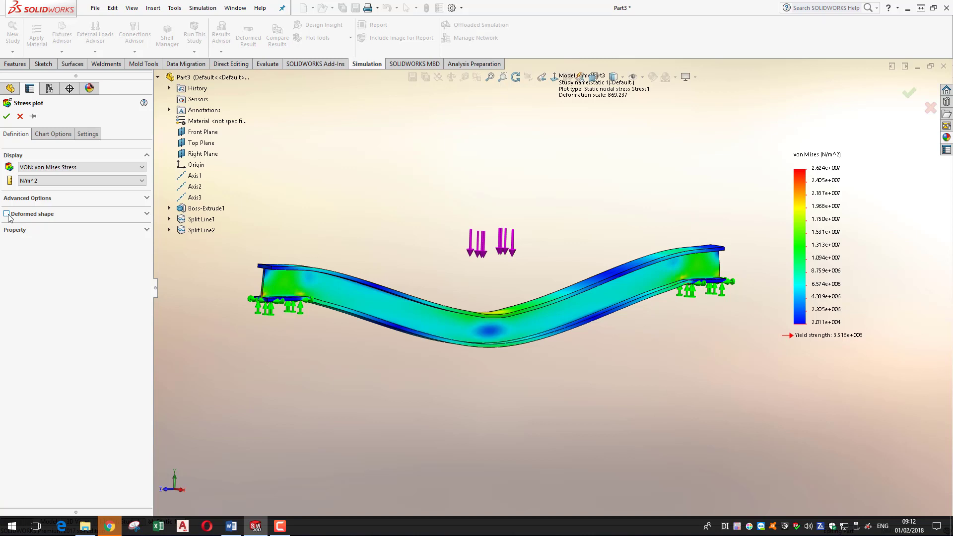
left_click(6, 116)
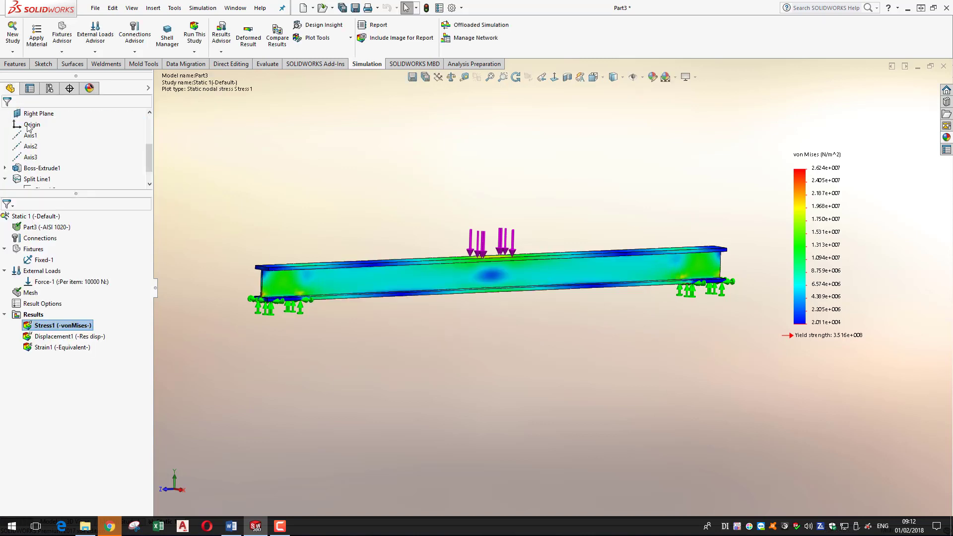
Edit the von Mises stress plot to show the deformed shape at true scale.
right_click(55, 326)
left_click(86, 97)
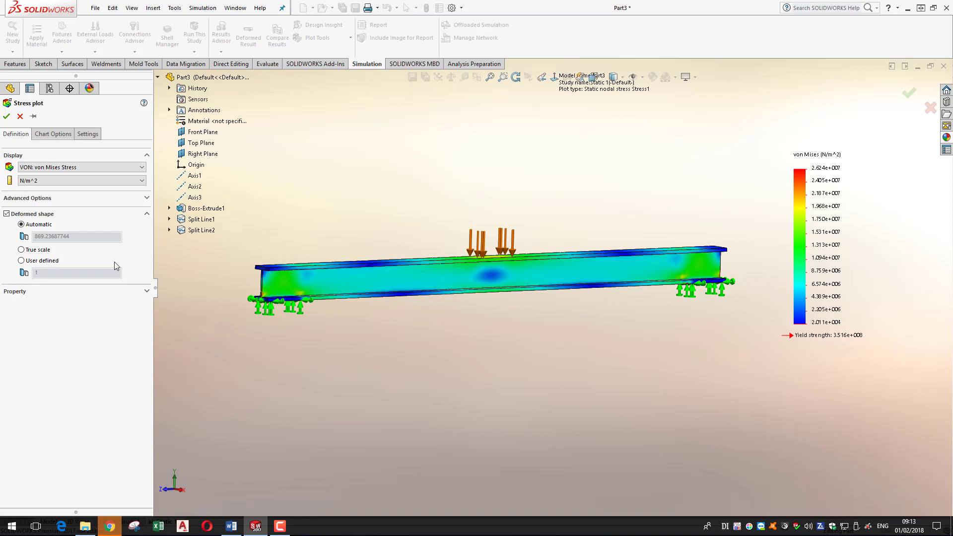
left_click(22, 261)
left_click(41, 273)
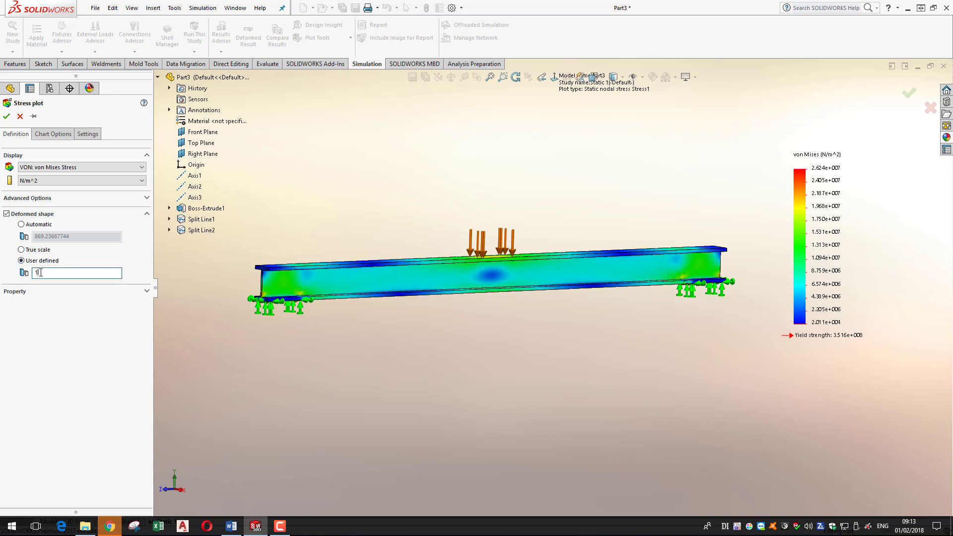
left_click(21, 250)
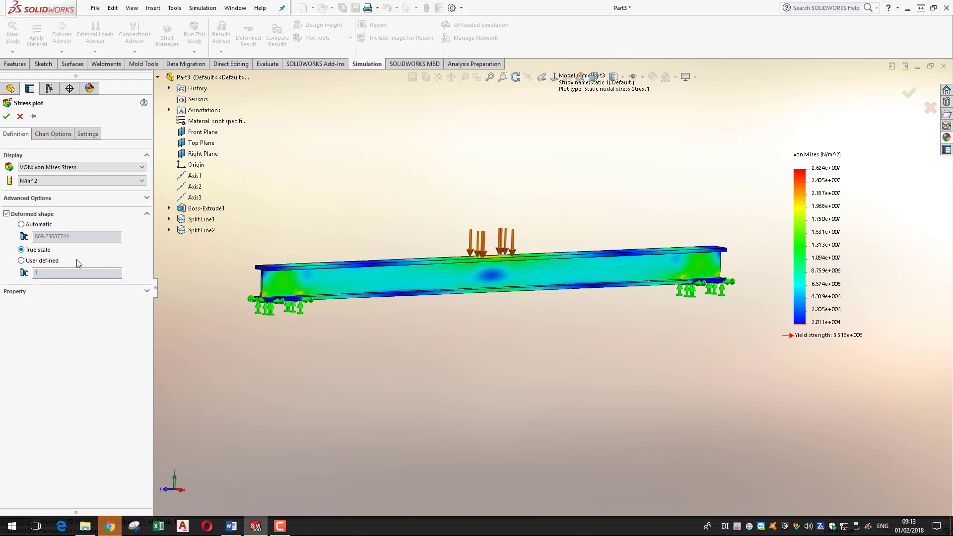
left_click(7, 117)
scroll(484, 278, "down", 4)
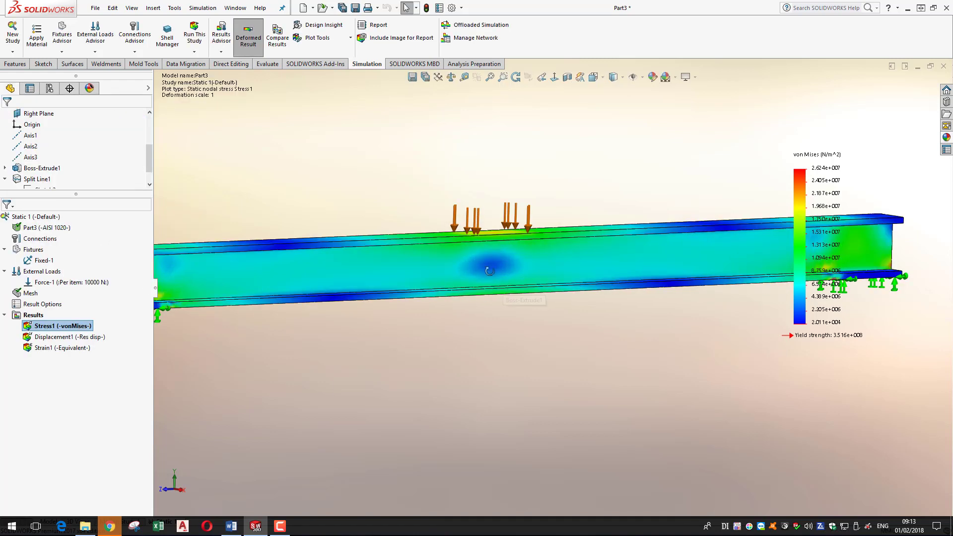
middle_click_drag(489, 271, 451, 261)
scroll(451, 261, "up", 3)
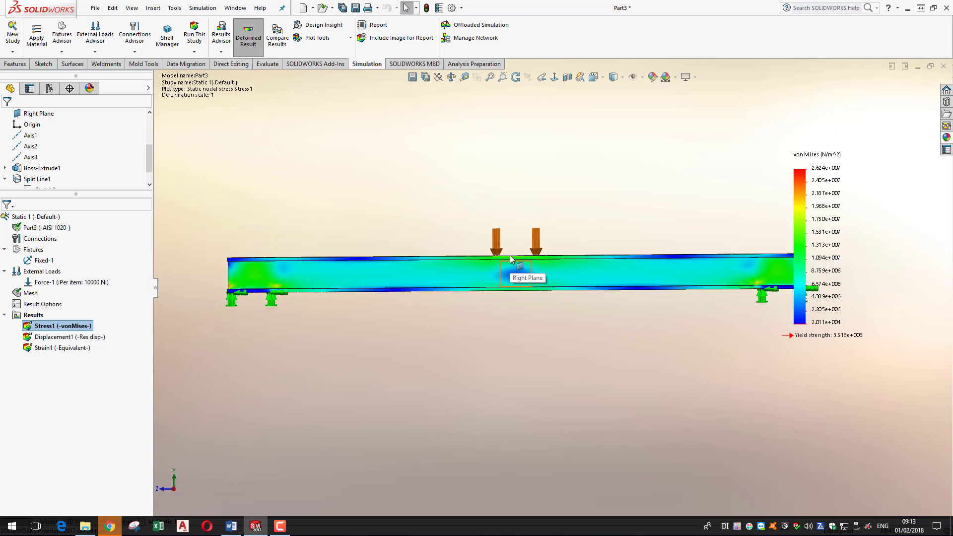
Edit the von Mises stress plot definition to show the deformed shape at the automatic scale.
middle_click_drag(290, 237, 55, 328)
right_click(55, 327)
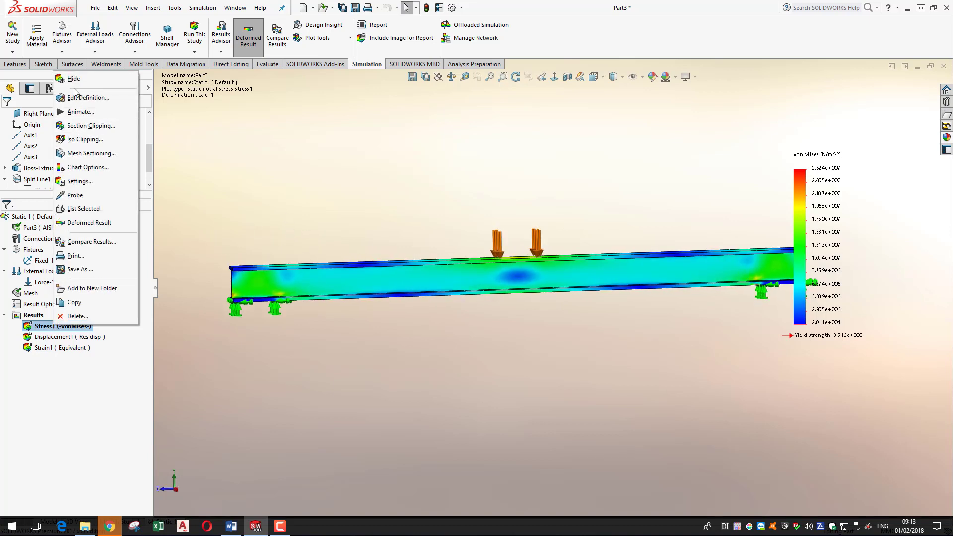
left_click(88, 98)
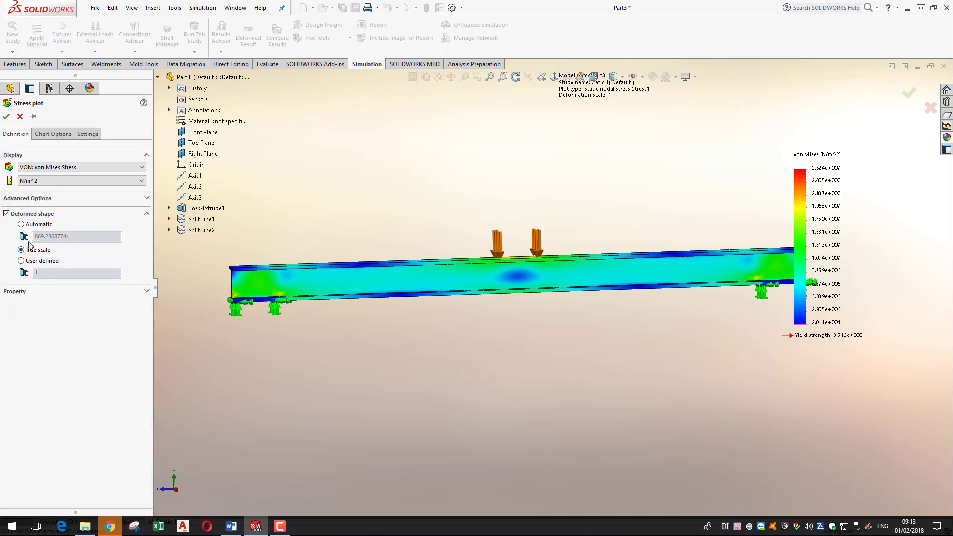
left_click(6, 116)
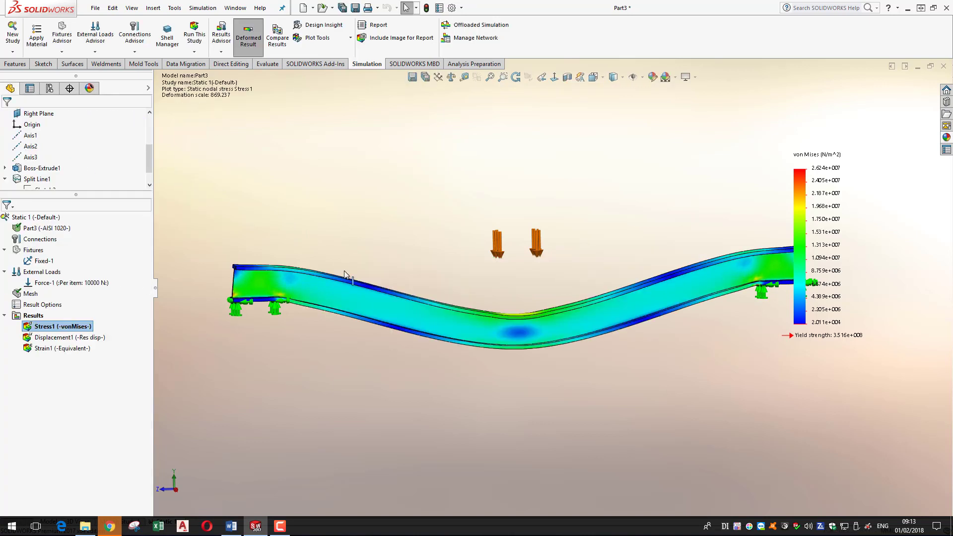
Examine the von Mises stress distribution along the whole exaggerated deformed beam, from the supports to midspan.
mouse_move(517, 331)
middle_mouse_down()
mouse_move(514, 317)
mouse_move(495, 314)
mouse_move(517, 317)
mouse_move(476, 315)
mouse_move(513, 255)
middle_mouse_up()
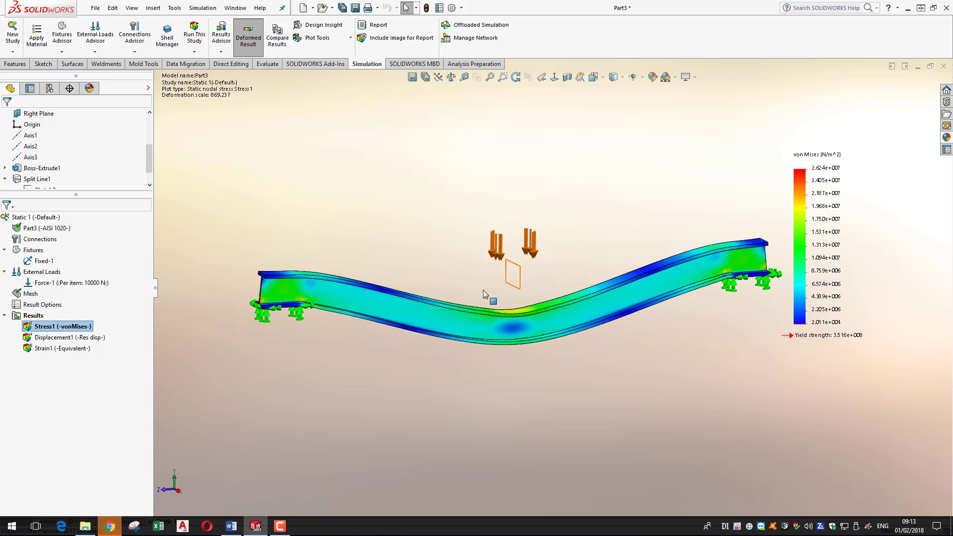
middle_click_drag(491, 317, 527, 298)
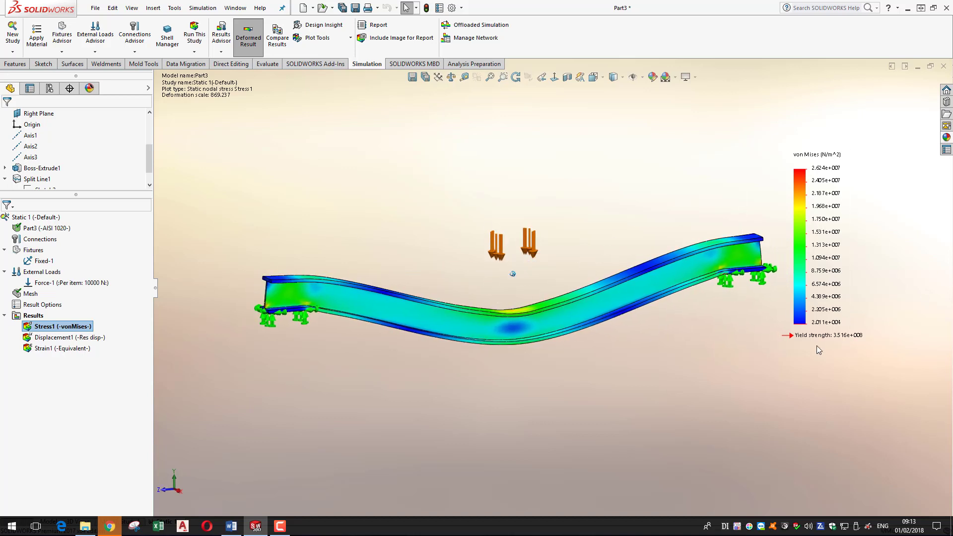
middle_click_drag(510, 272, 740, 263)
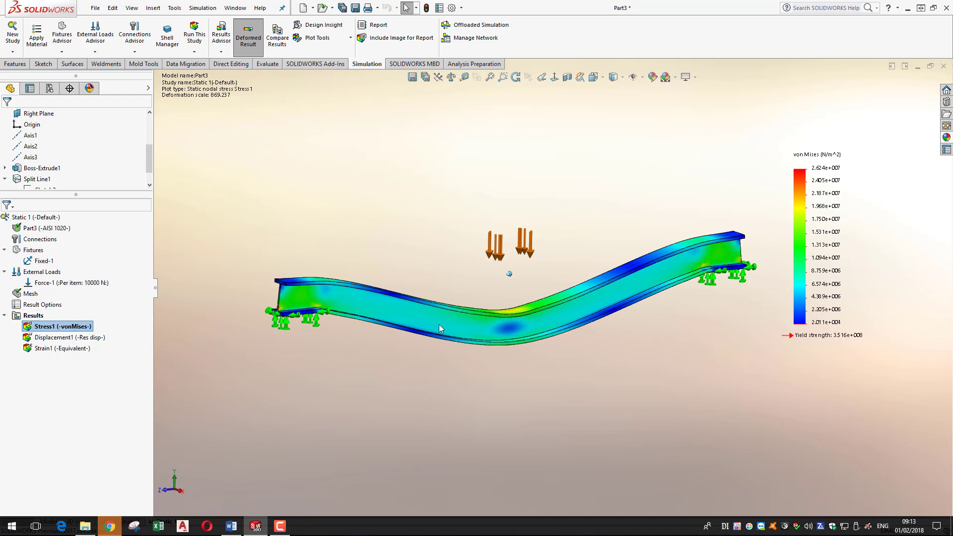
middle_click_drag(510, 273, 368, 308)
middle_click_drag(499, 355, 582, 354)
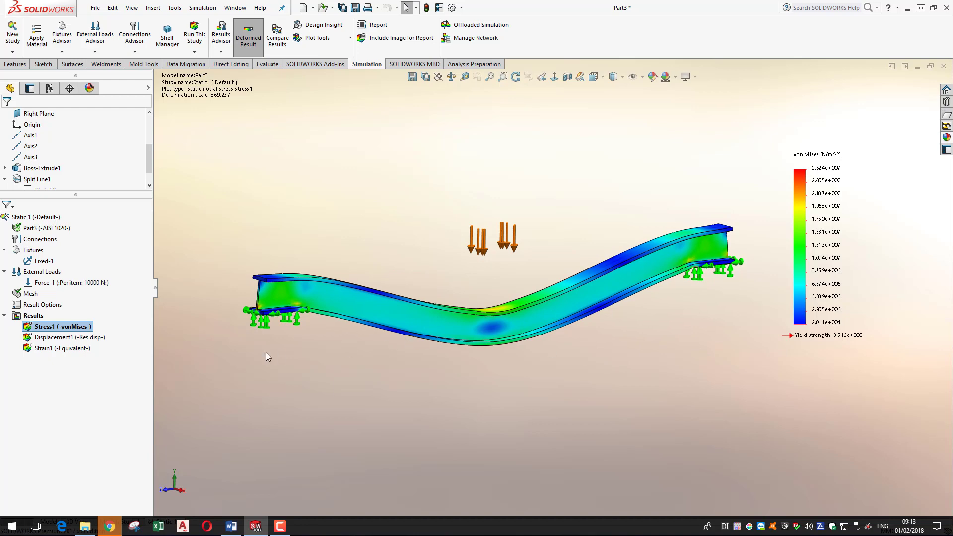
Inspect the stresses at the near-end support, including the underside of the lower flange and the split edge of the fixed area.
middle_click_drag(491, 270, 267, 311)
scroll(267, 312, "down", 3)
scroll(317, 303, "down", 6)
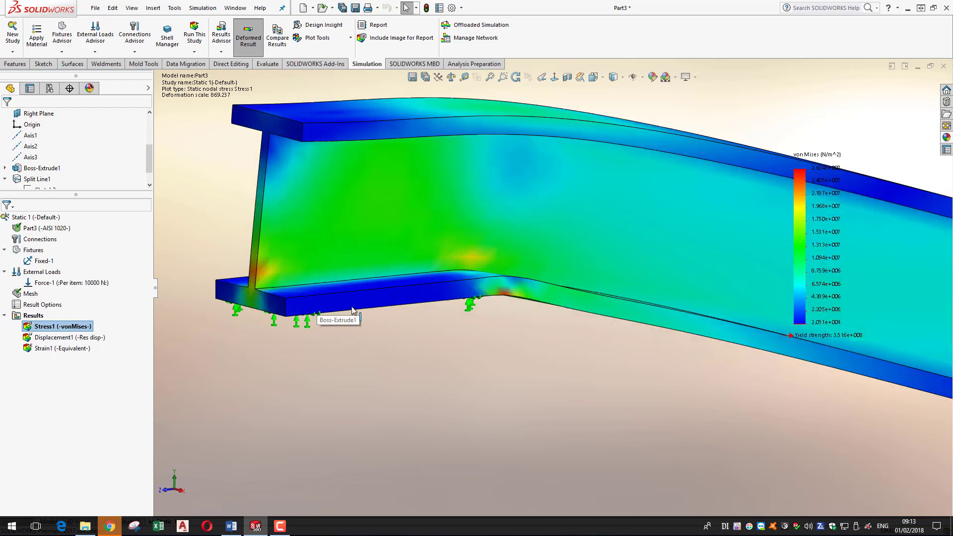
middle_click_drag(311, 316, 317, 280)
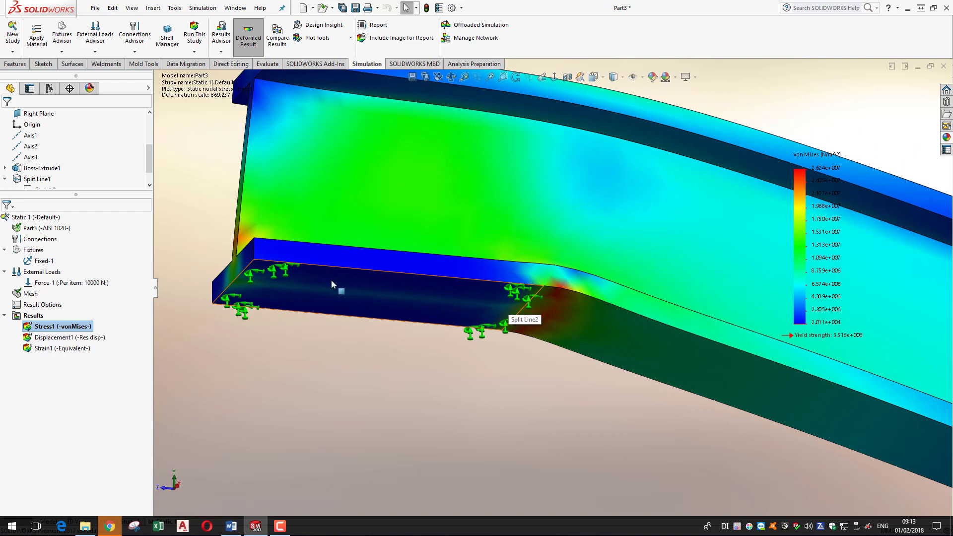
middle_click_drag(331, 279, 376, 273)
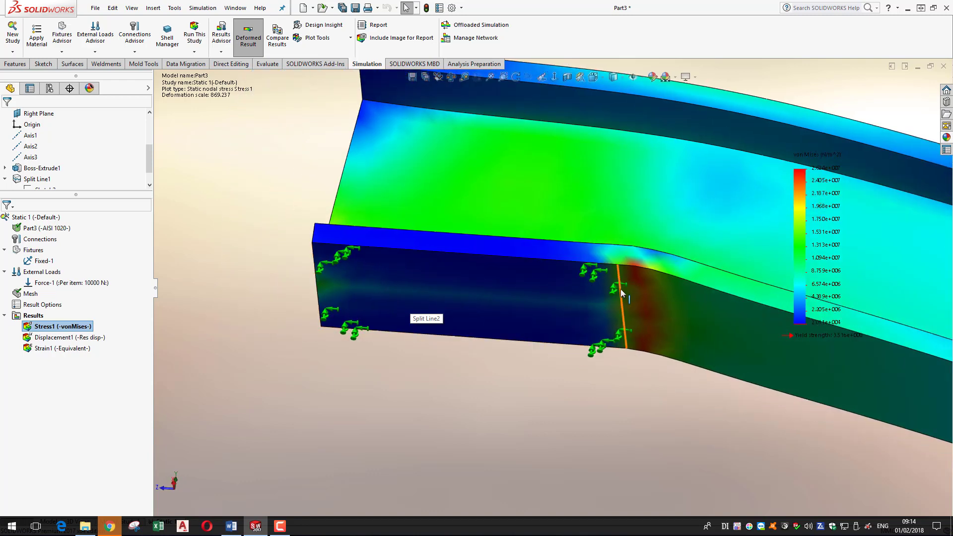
left_click(536, 290)
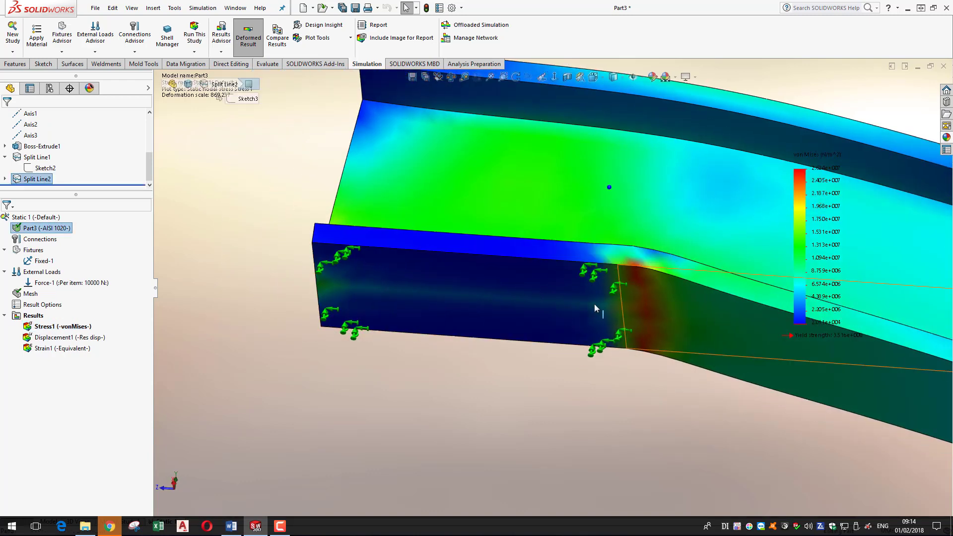
left_click(541, 347)
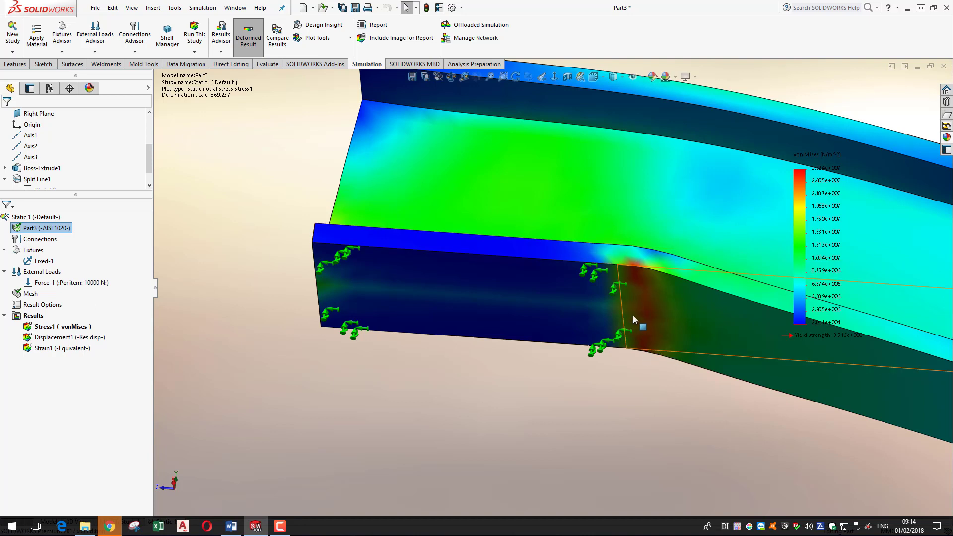
Compare the stress concentration beside the near-end support's split edge with the stresses along the lower flange towards midspan.
middle_click_drag(645, 327, 446, 300)
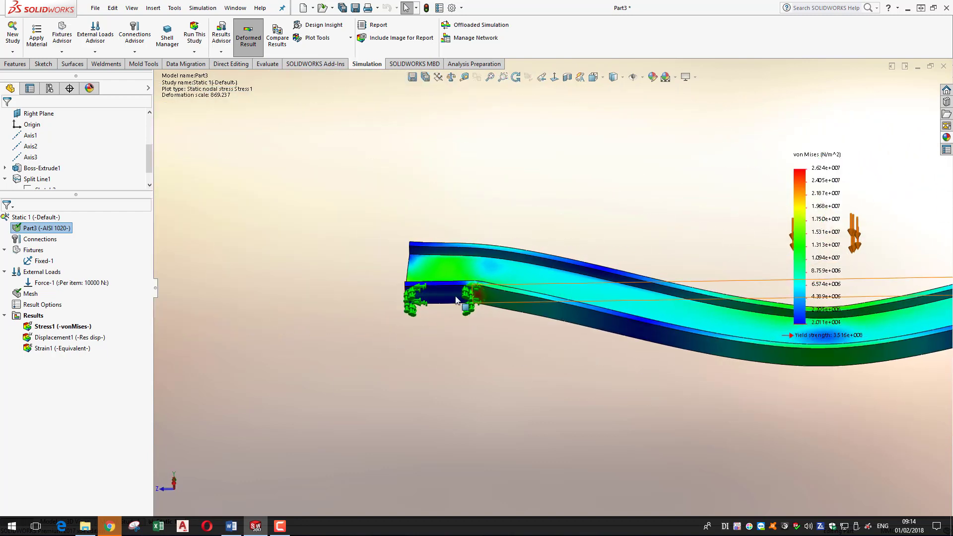
scroll(449, 292, "down", 3)
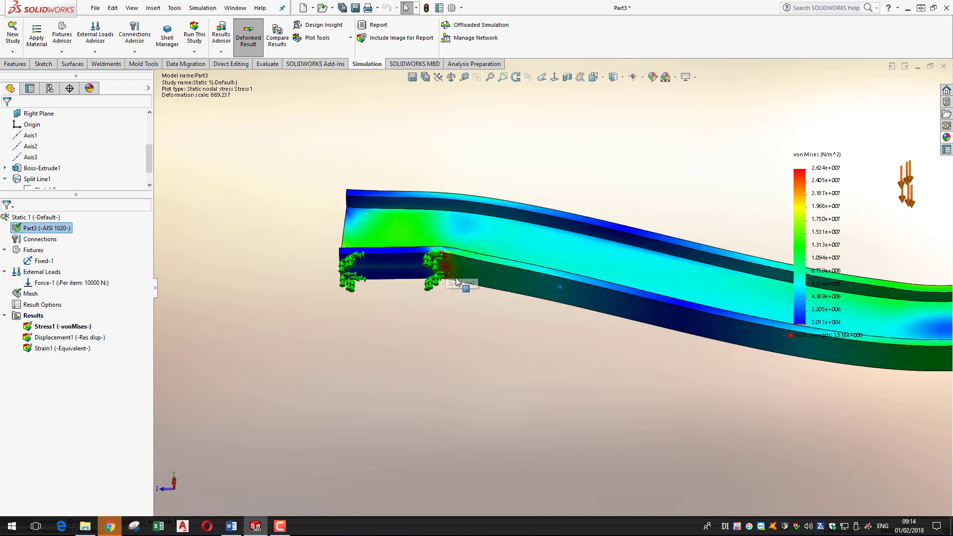
scroll(437, 285, "down", 4)
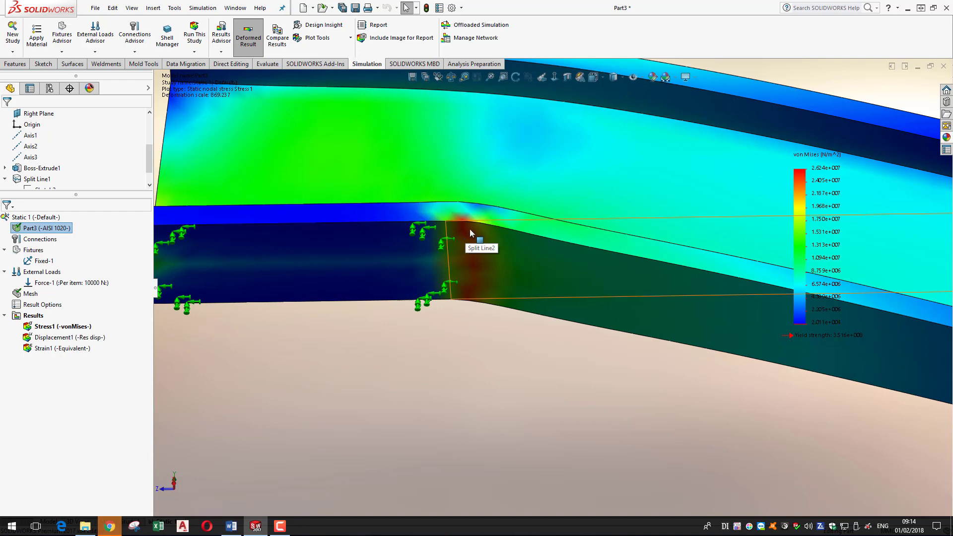
scroll(508, 343, "up", 10)
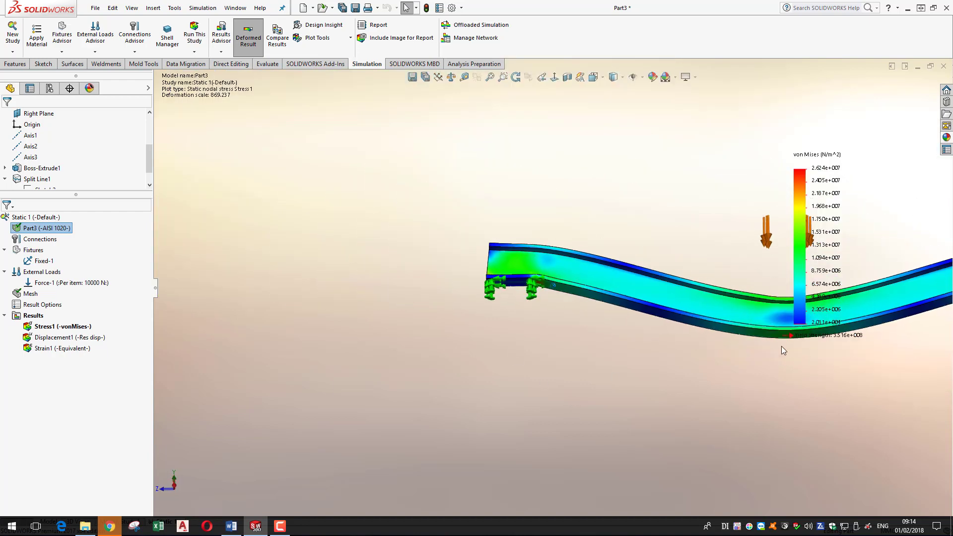
scroll(782, 293, "down", 10)
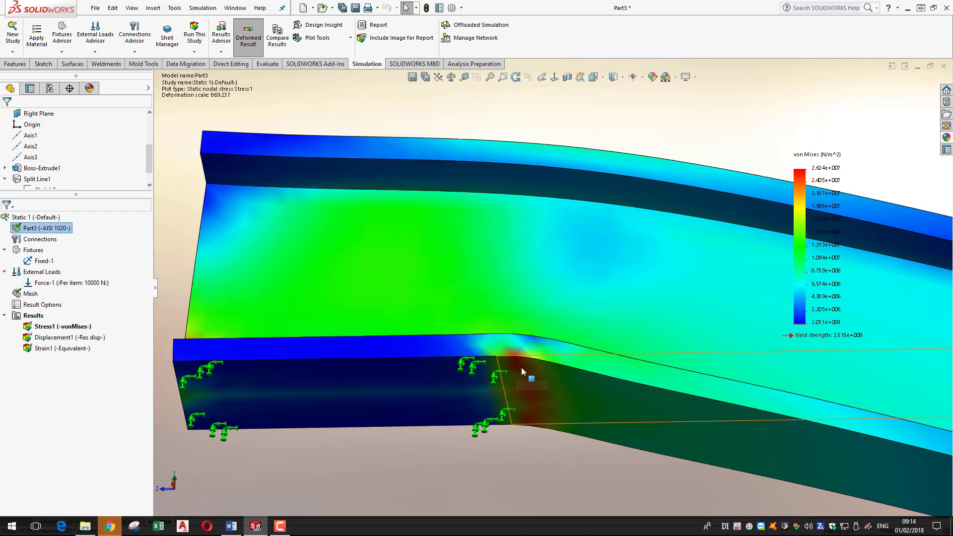
scroll(607, 414, "up", 3)
middle_click_drag(603, 408, 876, 376)
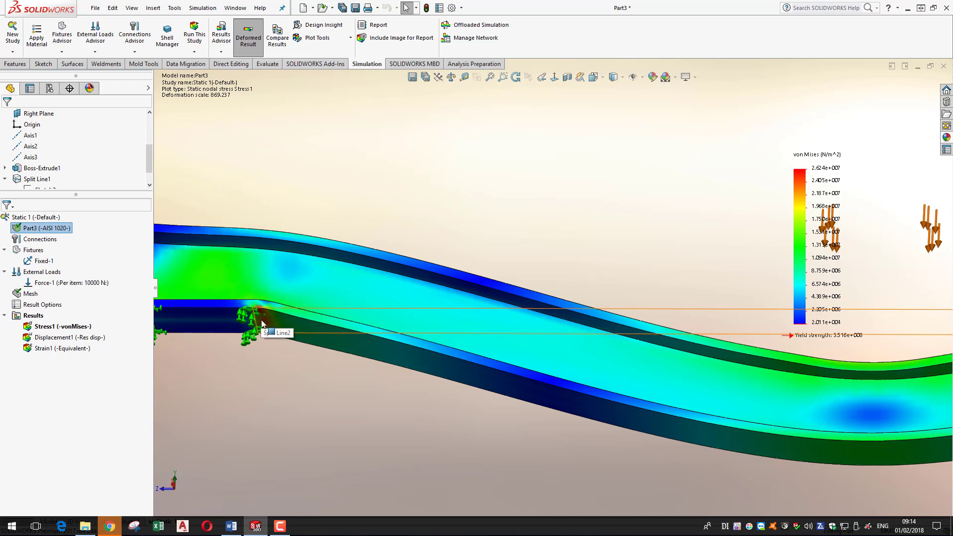
scroll(264, 326, "down", 5)
scroll(440, 269, "up", 3)
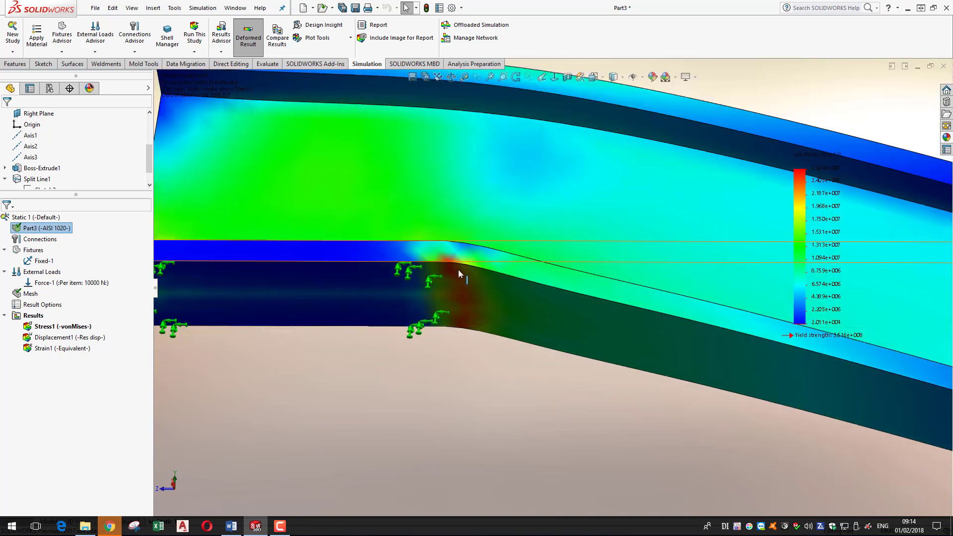
scroll(529, 383, "down", 5)
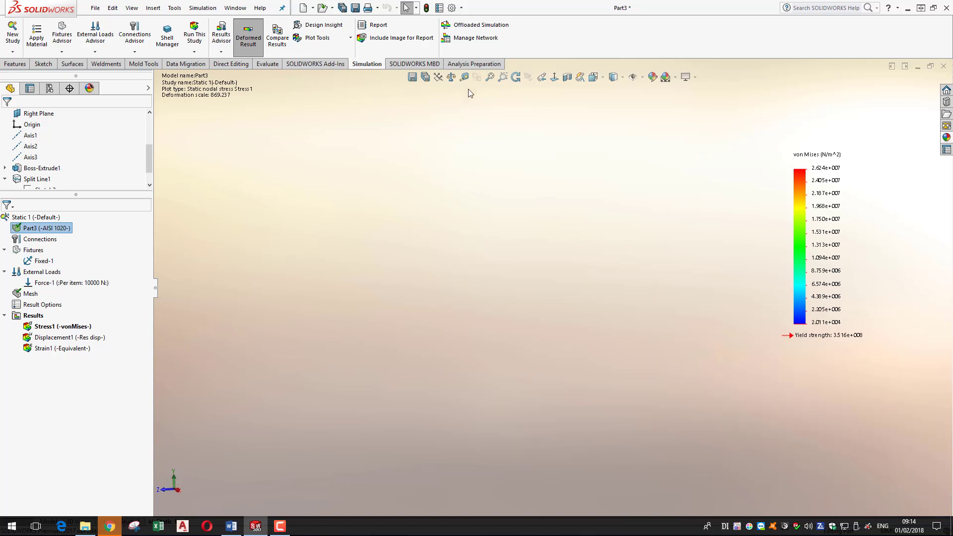
Examine the top flange stresses under the load at midspan and compare them with both supported ends of the deformed beam.
left_click(490, 78)
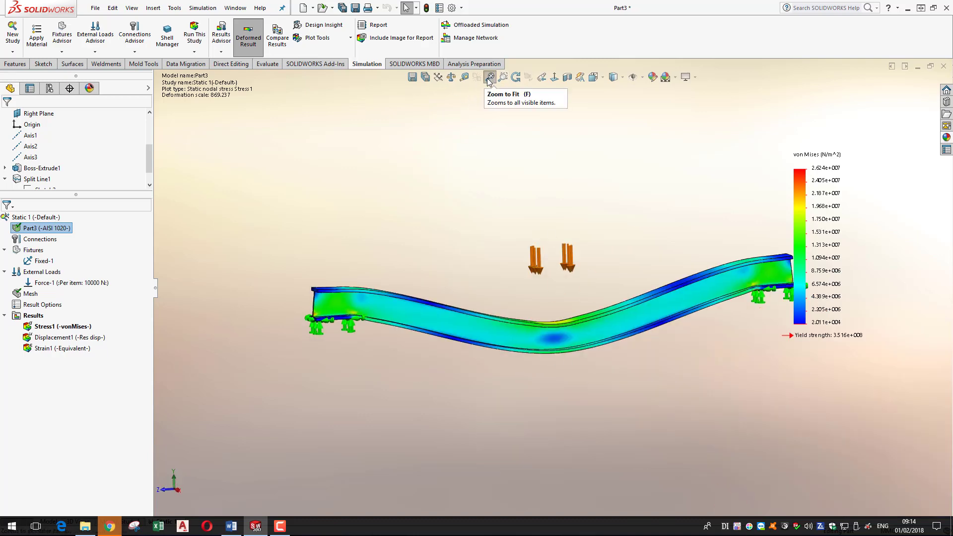
scroll(571, 332, "down", 4)
scroll(564, 317, "down", 4)
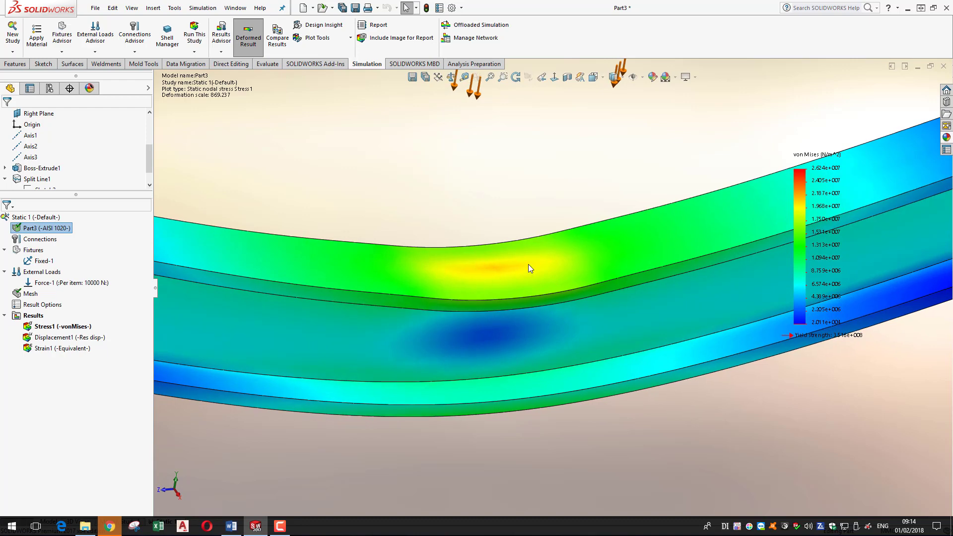
middle_click_drag(528, 264, 501, 252)
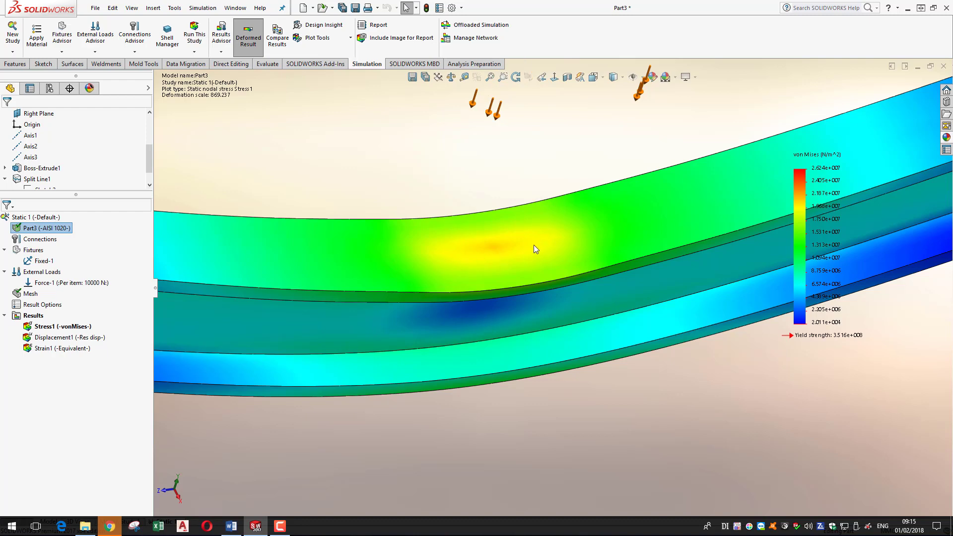
scroll(501, 248, "down", 3)
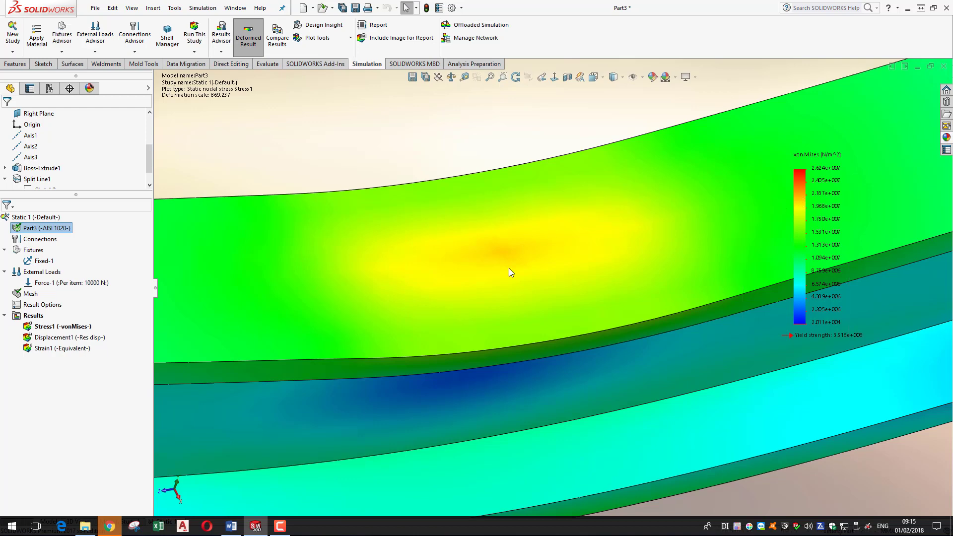
scroll(508, 268, "up", 5)
key("ctrl+4")
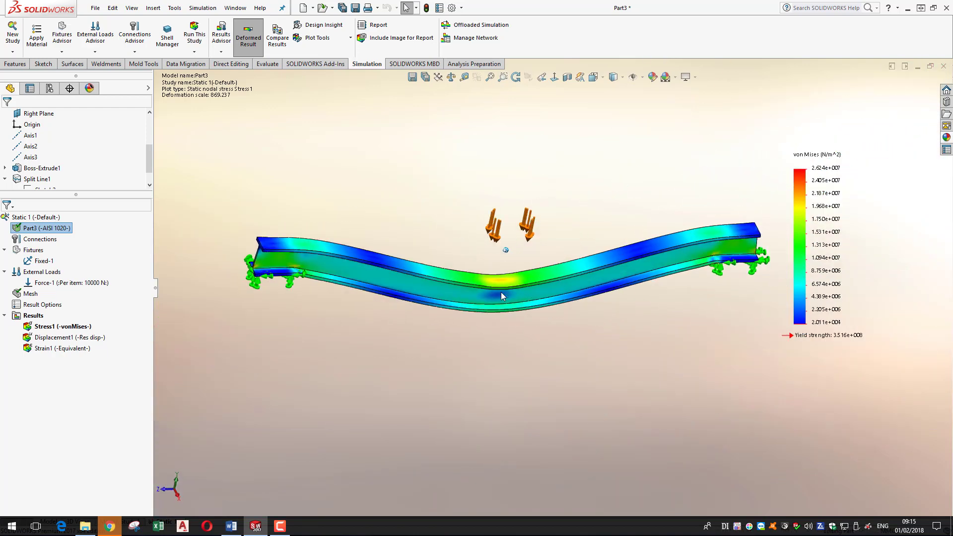
mouse_move(247, 212)
middle_mouse_down()
mouse_move(264, 237)
mouse_move(762, 270)
mouse_move(709, 211)
middle_mouse_up()
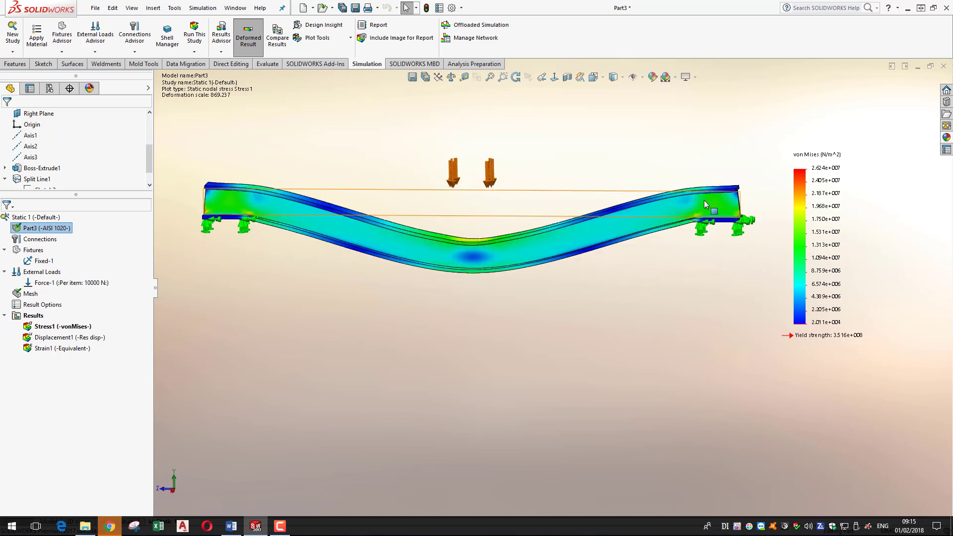
mouse_move(482, 291)
middle_mouse_down()
mouse_move(478, 334)
mouse_move(685, 253)
mouse_move(725, 268)
mouse_move(744, 308)
mouse_move(790, 340)
middle_mouse_up()
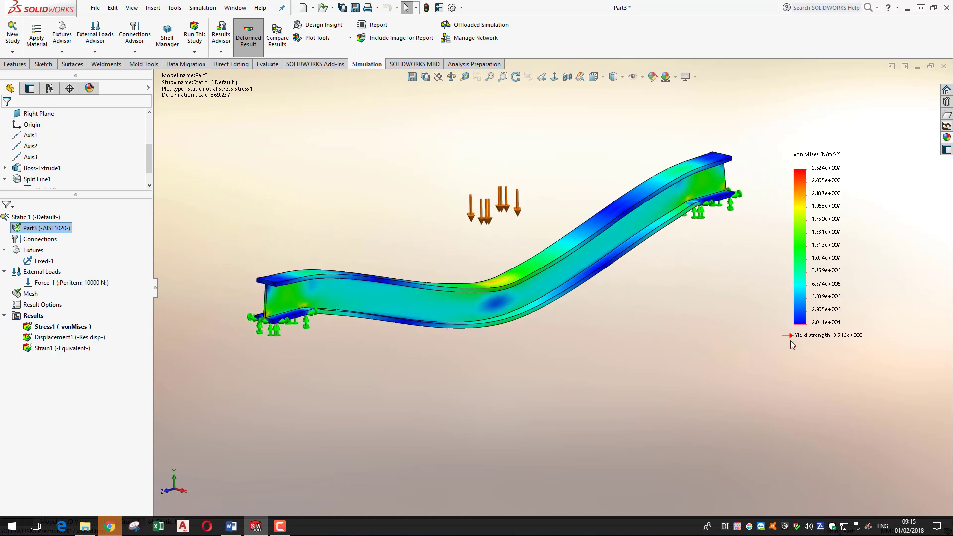
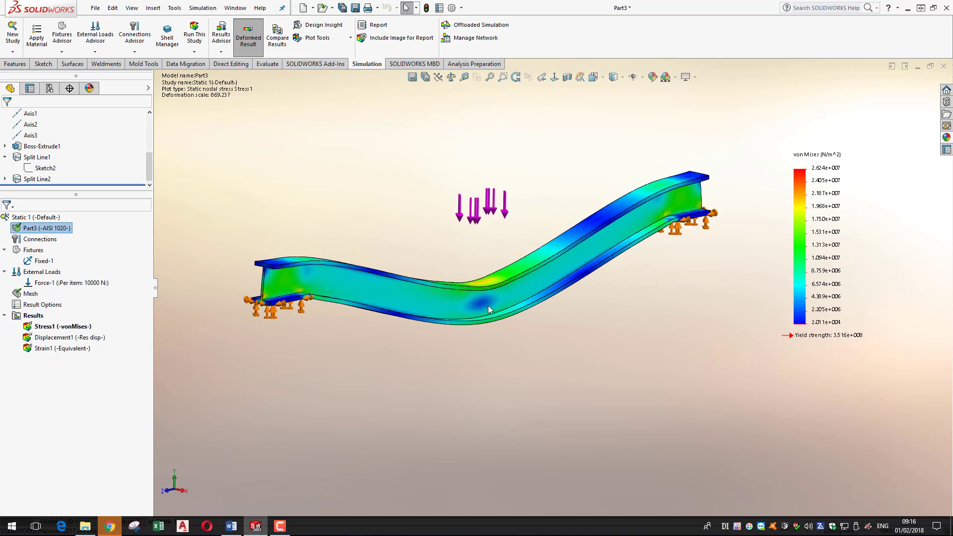
middle_click_drag(485, 303, 498, 321)
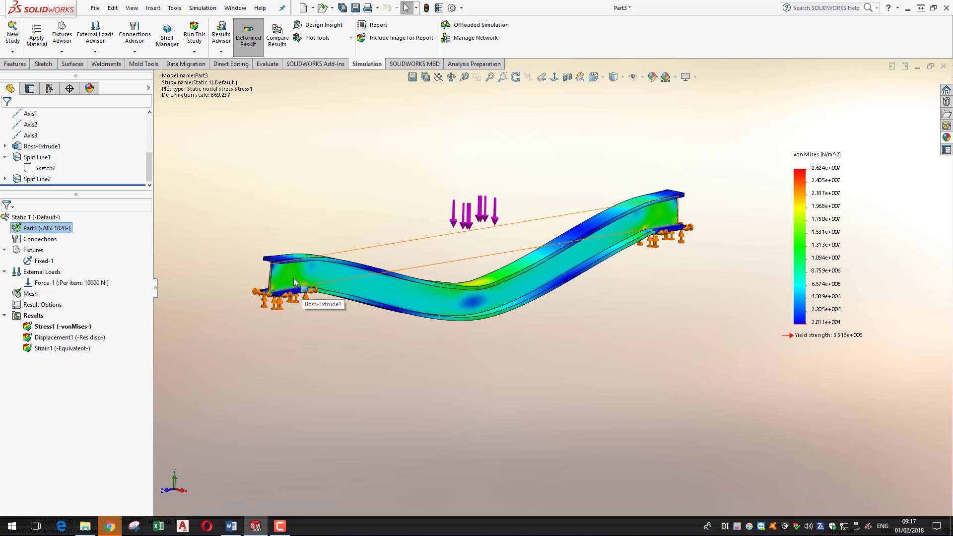
Define a factor of safety plot for all bodies with the Automatic criterion, showing the factor of safety distribution, and view it on the beam.
right_click(28, 318)
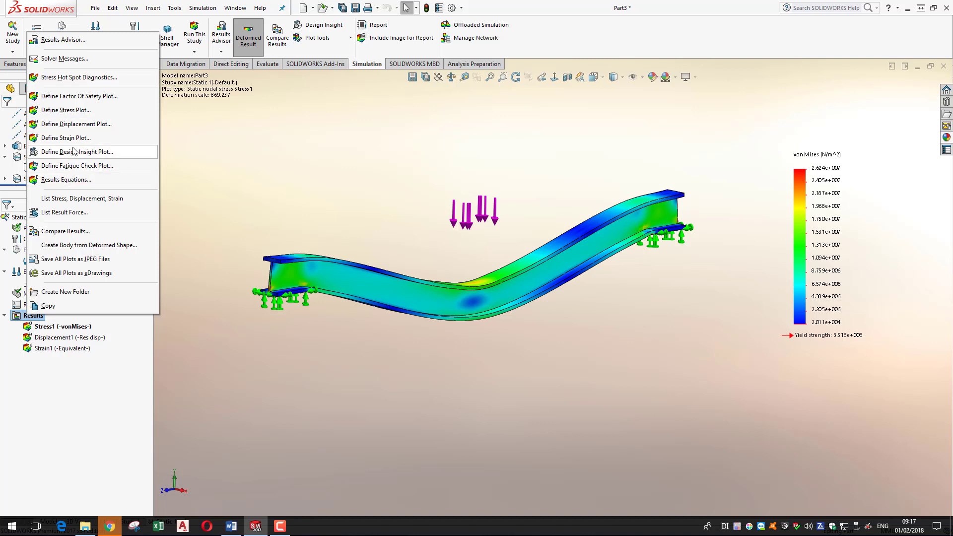
left_click(68, 98)
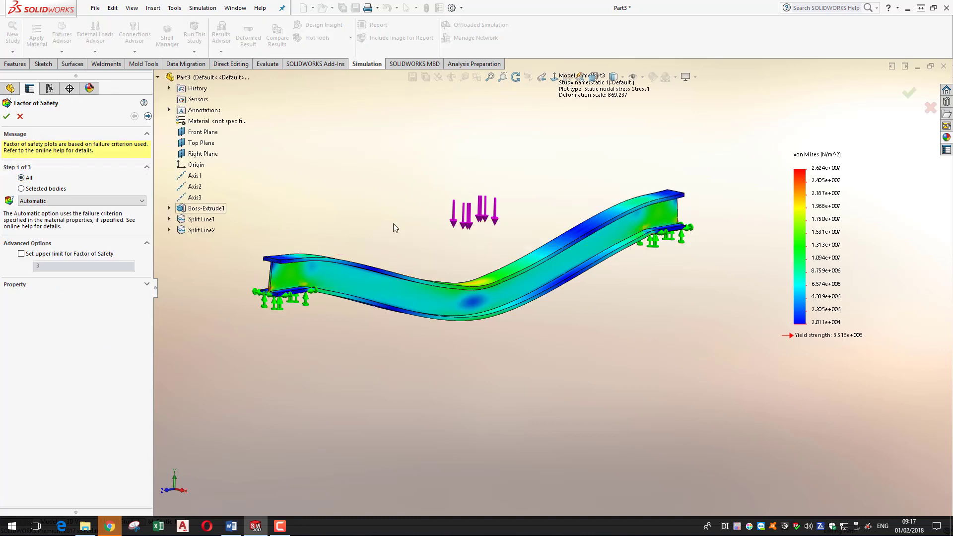
left_click(148, 116)
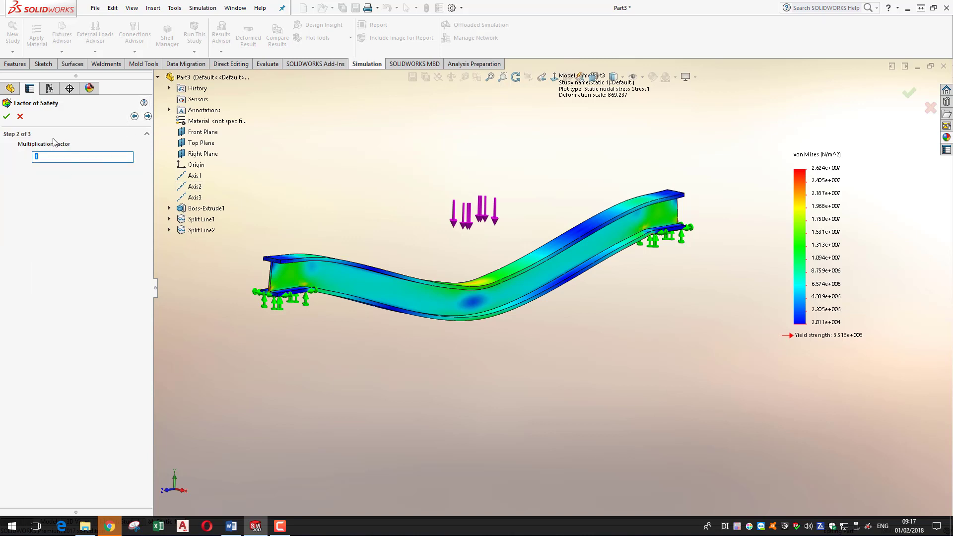
left_click(148, 116)
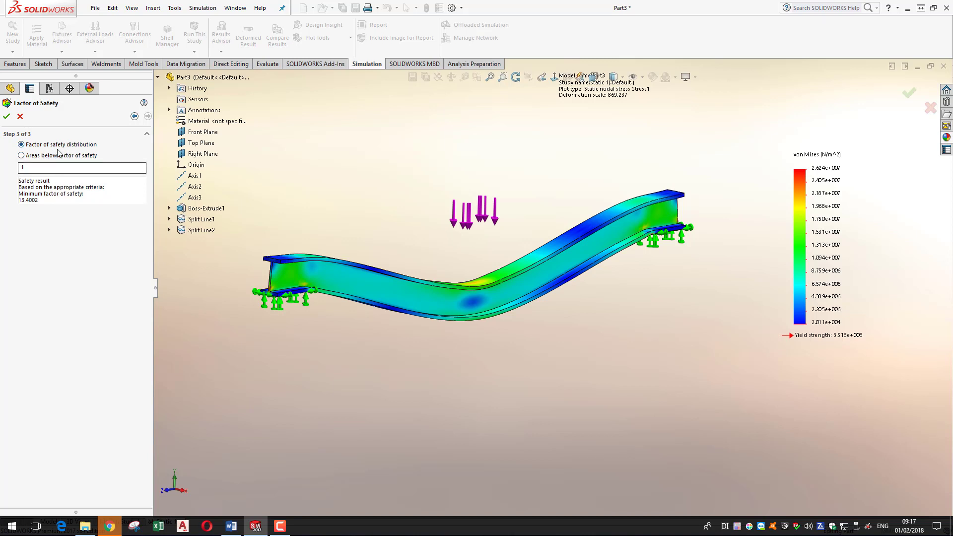
left_click(7, 116)
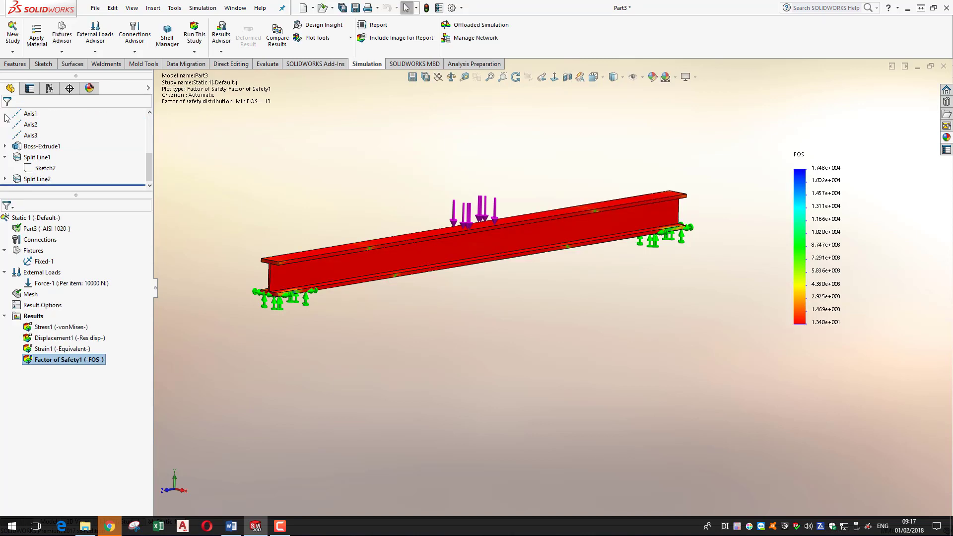
middle_click_drag(419, 269, 587, 297)
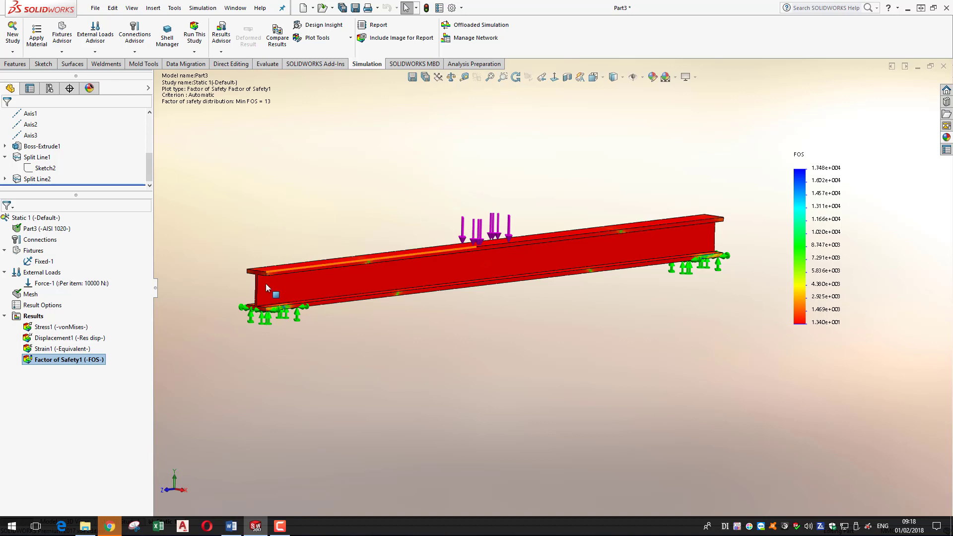
Examine the factor of safety along the beam and at the lower flange edge in the far half, comparing it with the legend.
middle_click_drag(268, 287, 271, 290, "ctrl")
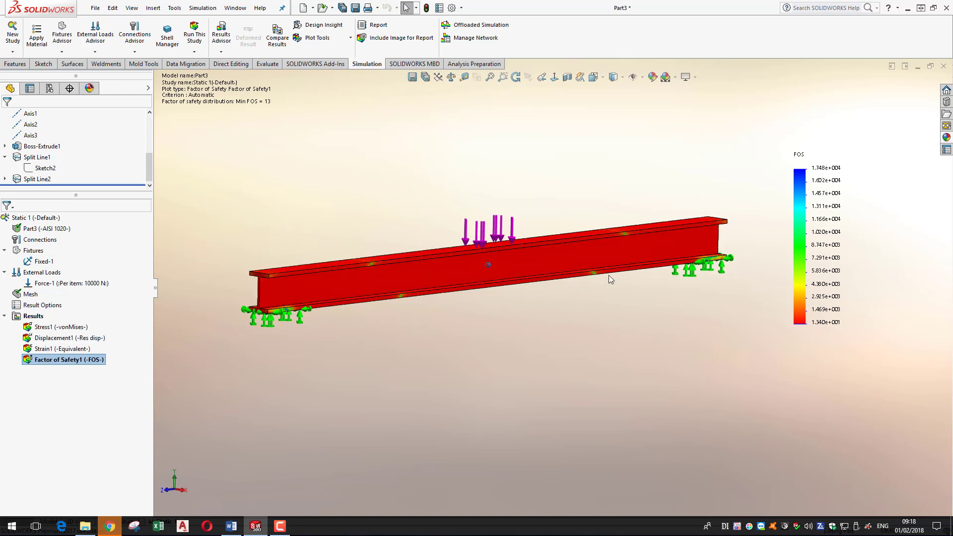
scroll(610, 278, "down", 10)
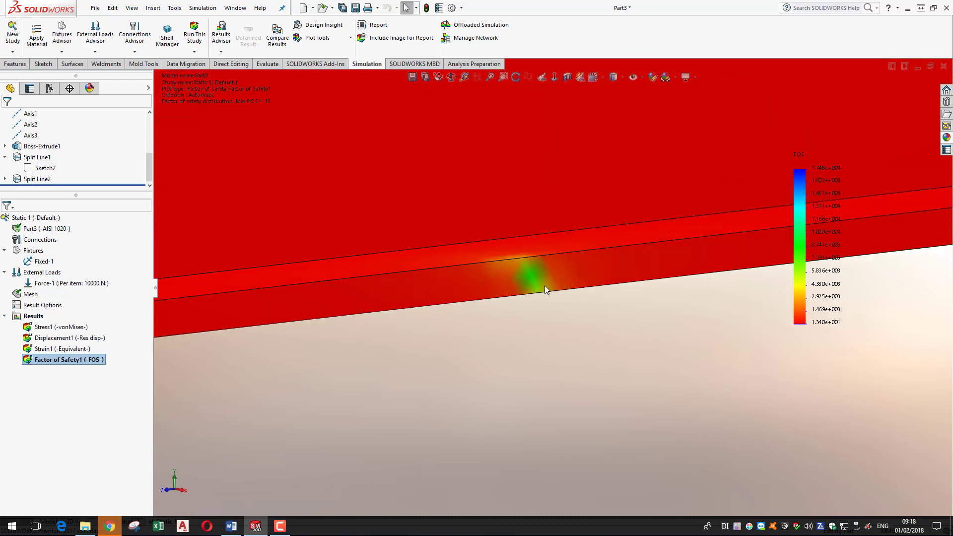
scroll(545, 290, "up", 12)
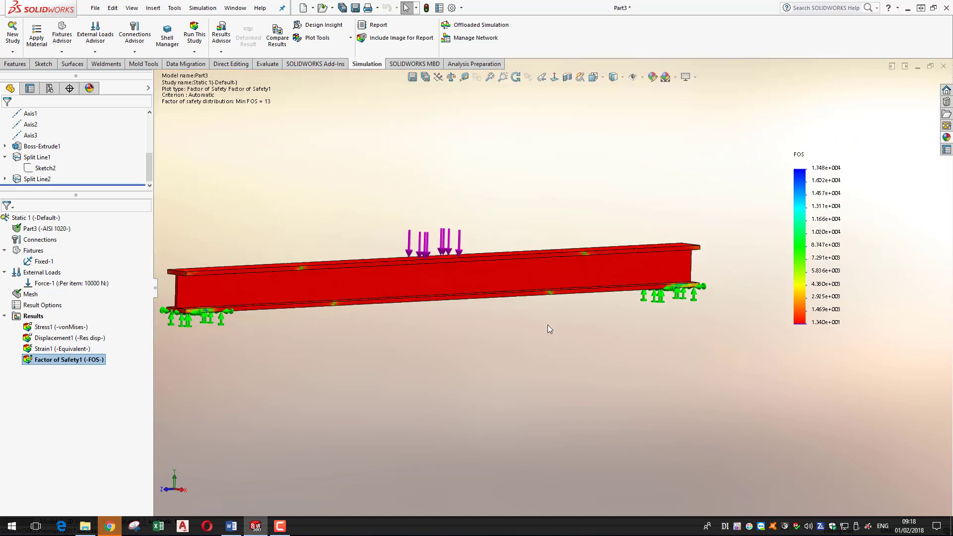
scroll(434, 316, "up", 1)
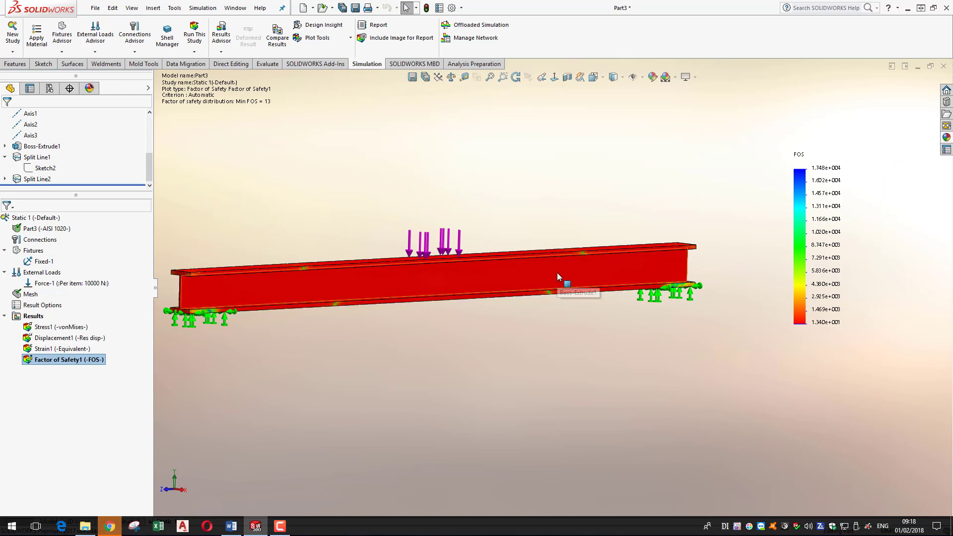
middle_click_drag(609, 268, 353, 287)
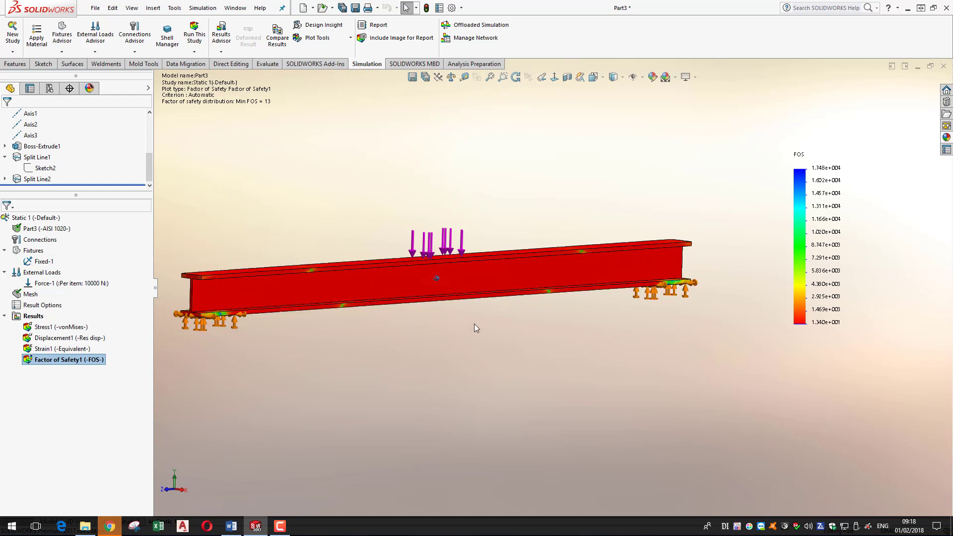
middle_click_drag(474, 324, 494, 276)
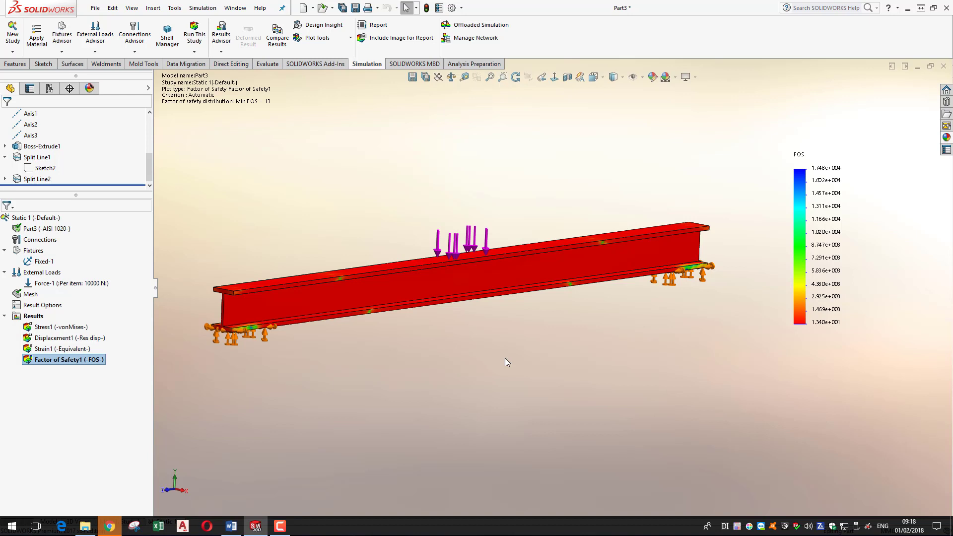
middle_click_drag(702, 358, 714, 358, "ctrl")
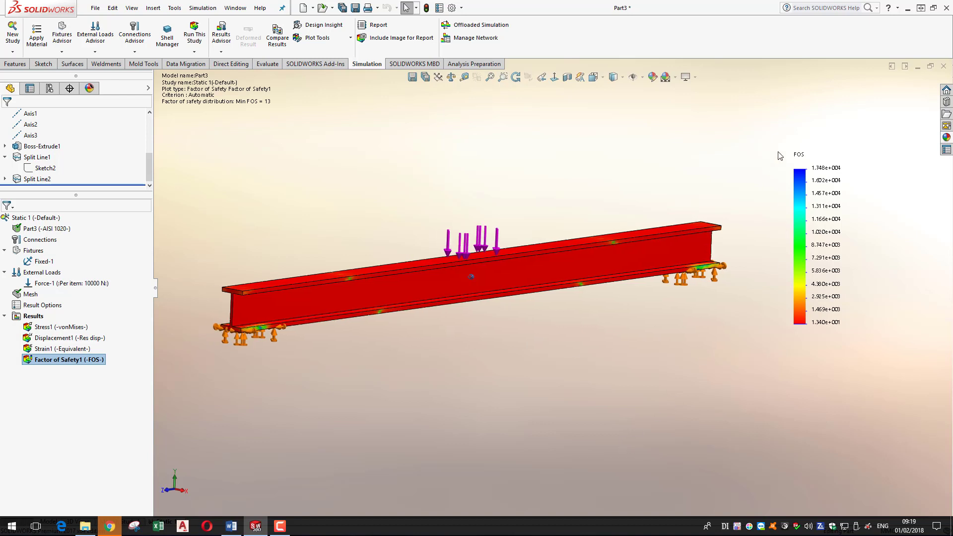
scroll(516, 248, "up", 1)
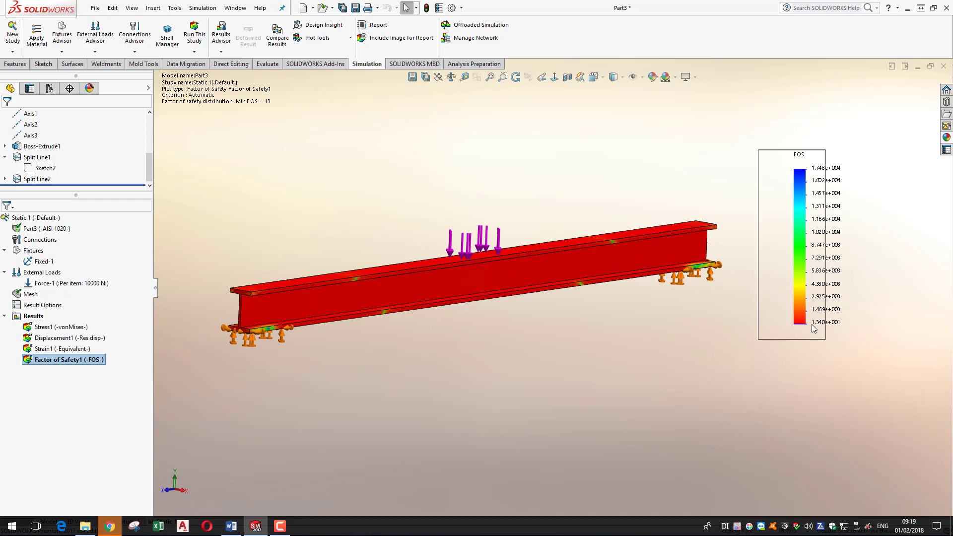
scroll(825, 332, "down", 3)
key("f")
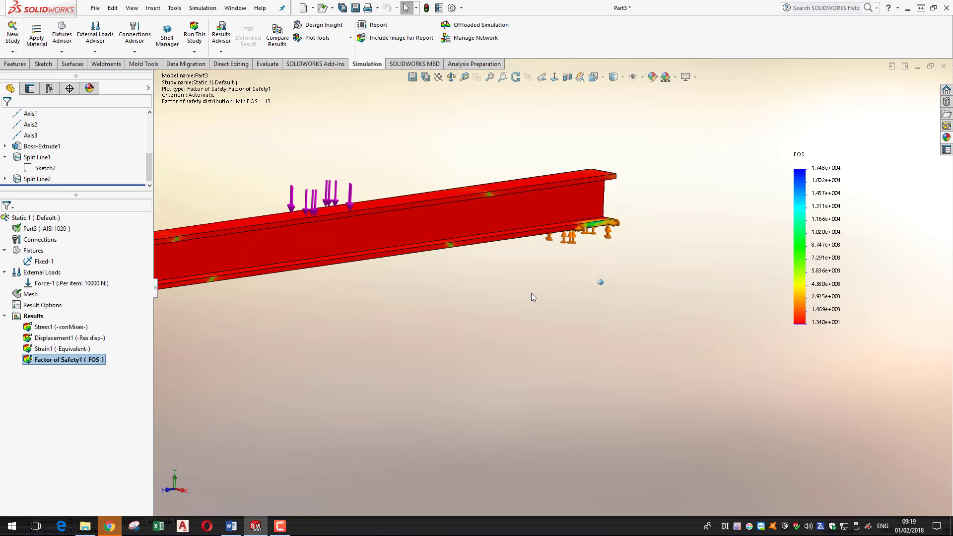
Inspect the local factor of safety spots on the lower and upper flange edges between the near-end support and midspan.
middle_click_drag(766, 321, 669, 230)
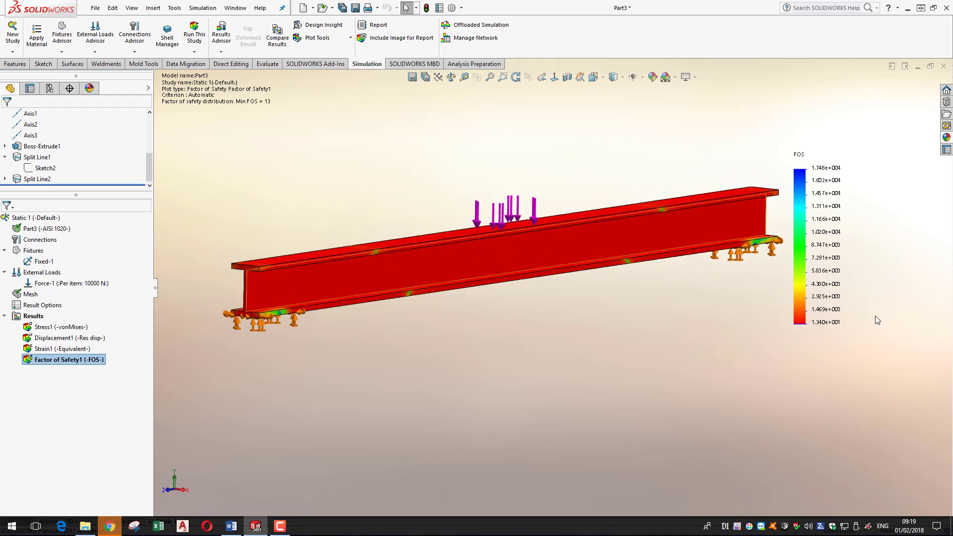
middle_click_drag(412, 272, 817, 332)
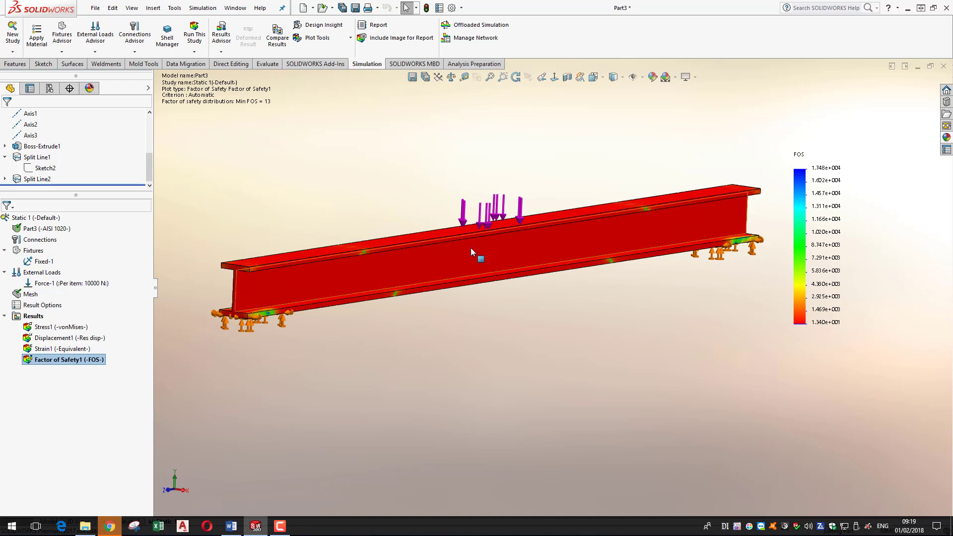
scroll(412, 292, "down", 10)
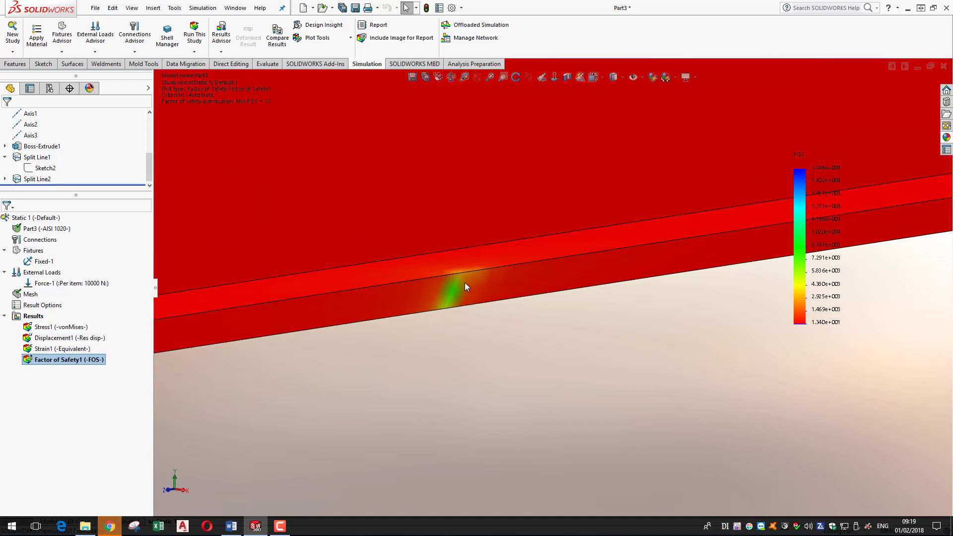
scroll(464, 282, "up", 5)
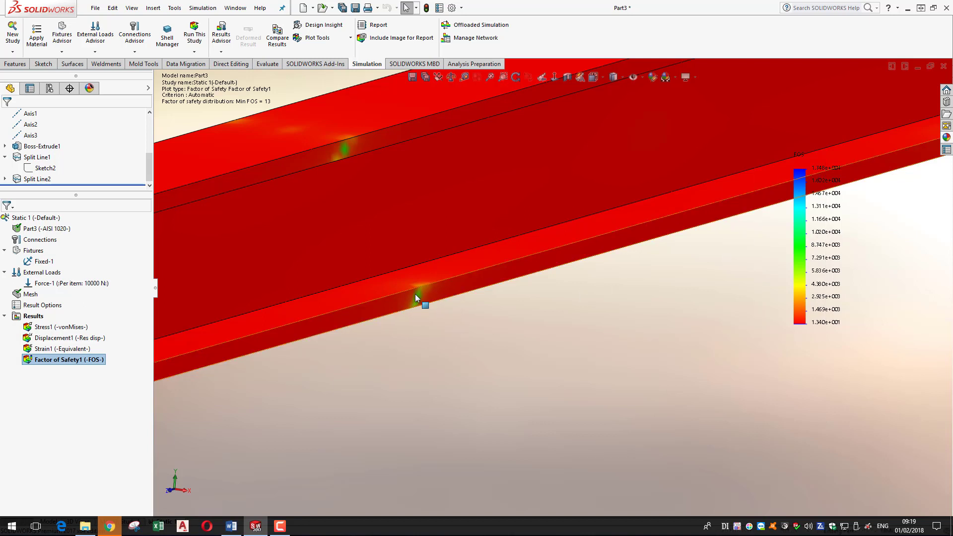
key("f")
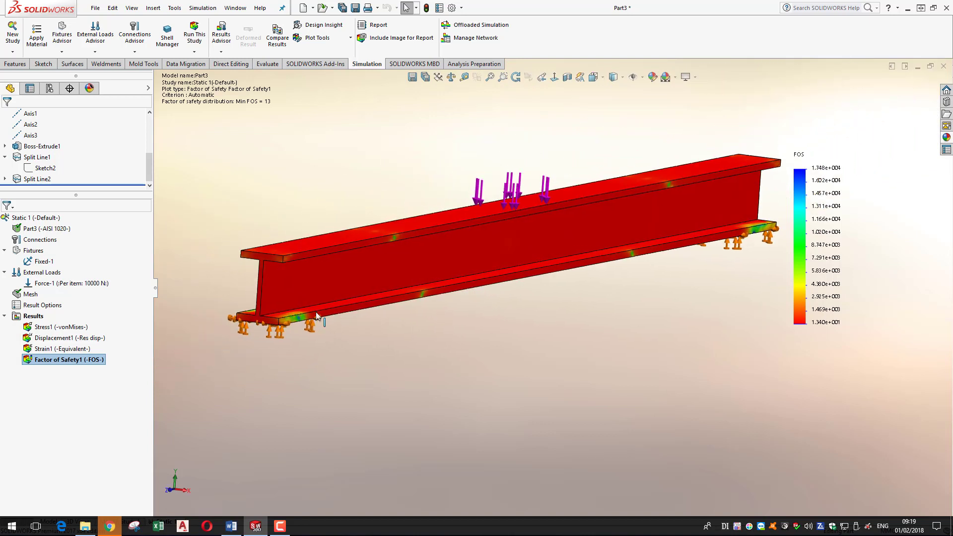
scroll(404, 195, "down", 1)
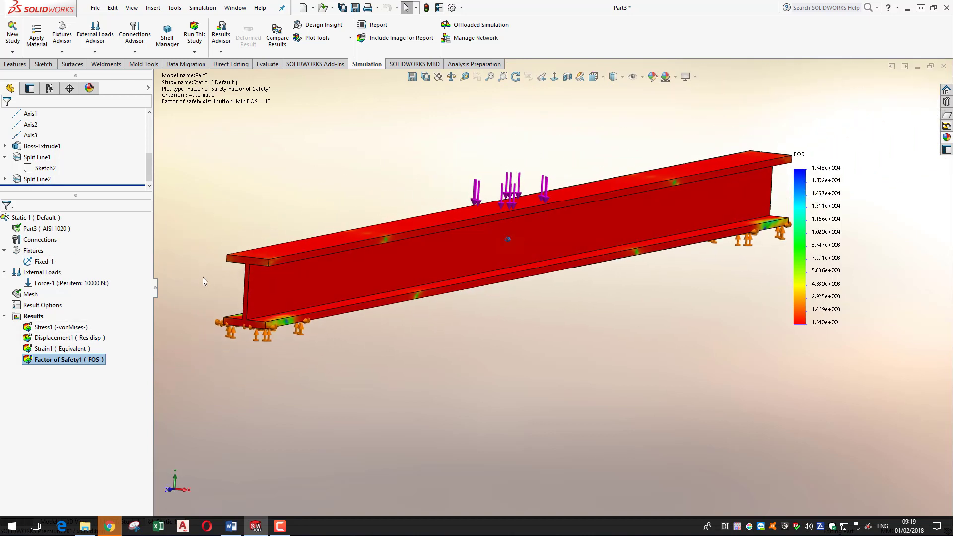
Display the resultant displacement plot and examine the beam's deflection from the fixed ends to midspan.
double_click(63, 338)
mouse_move(355, 359)
middle_mouse_down()
mouse_move(417, 315)
mouse_move(257, 242)
mouse_move(541, 321)
middle_mouse_up()
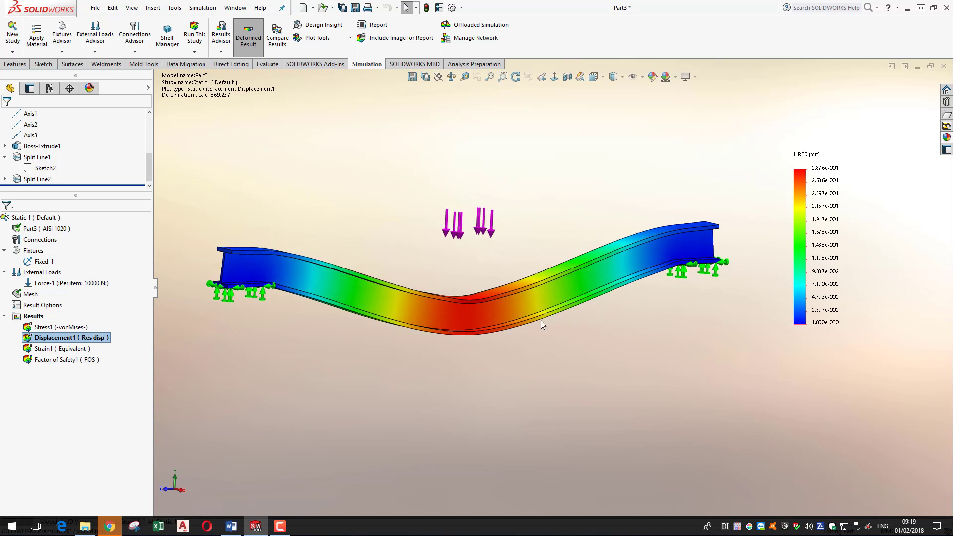
middle_click_drag(469, 319, 540, 315)
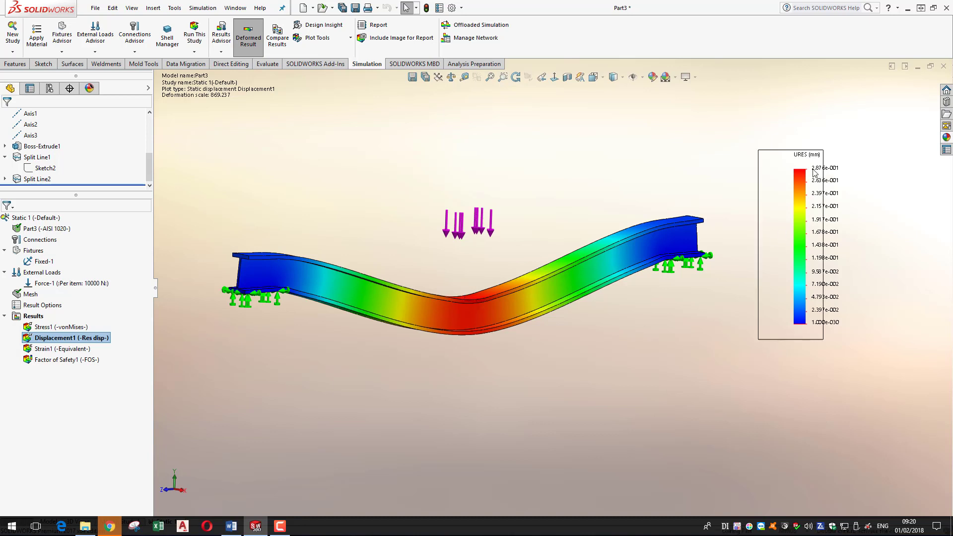
scroll(826, 175, "down", 1)
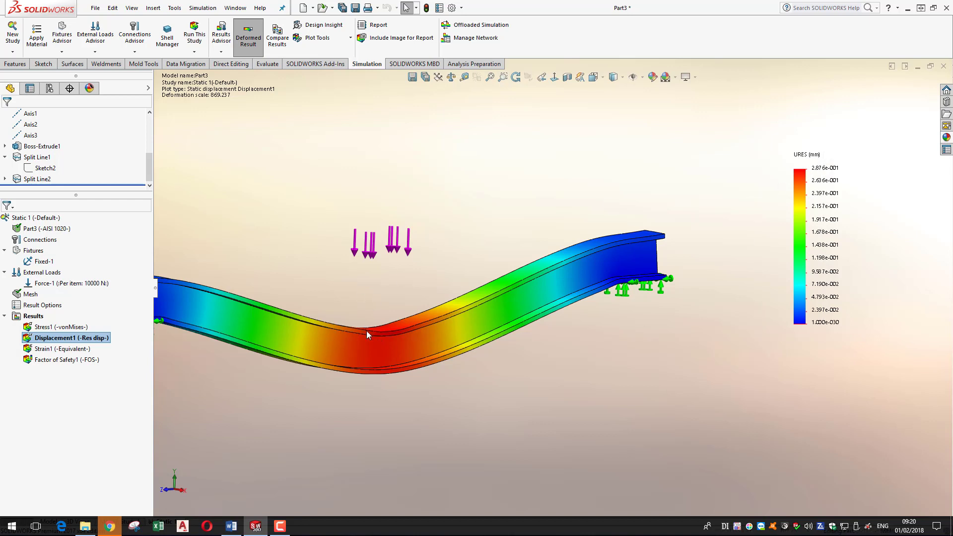
scroll(546, 318, "up", 2)
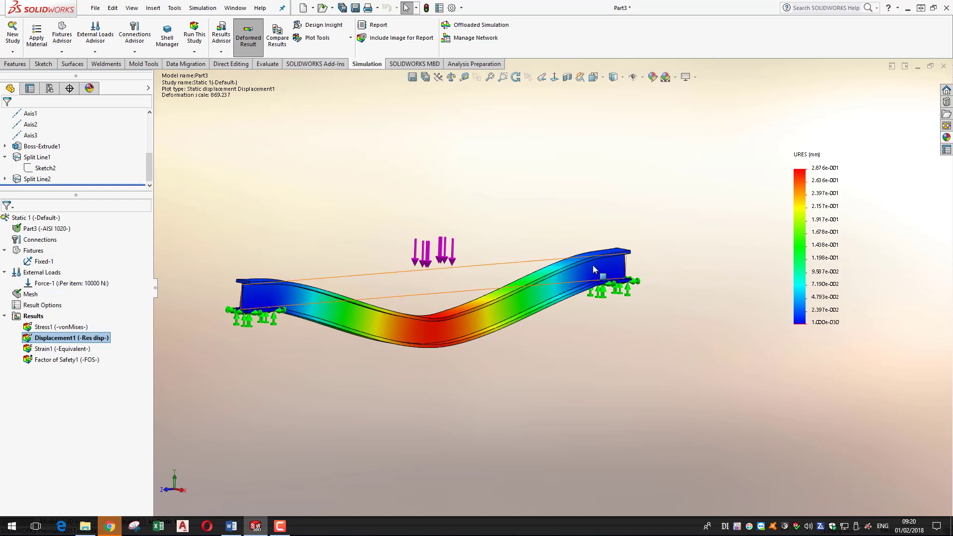
Display the equivalent strain plot and view the strain distribution on the deformed beam from an angle.
double_click(68, 349)
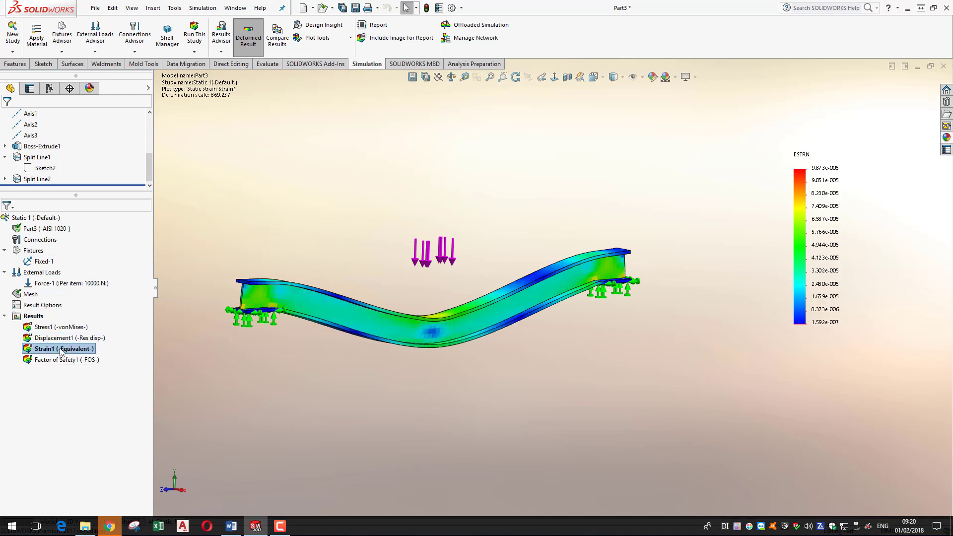
middle_click_drag(373, 341, 291, 353)
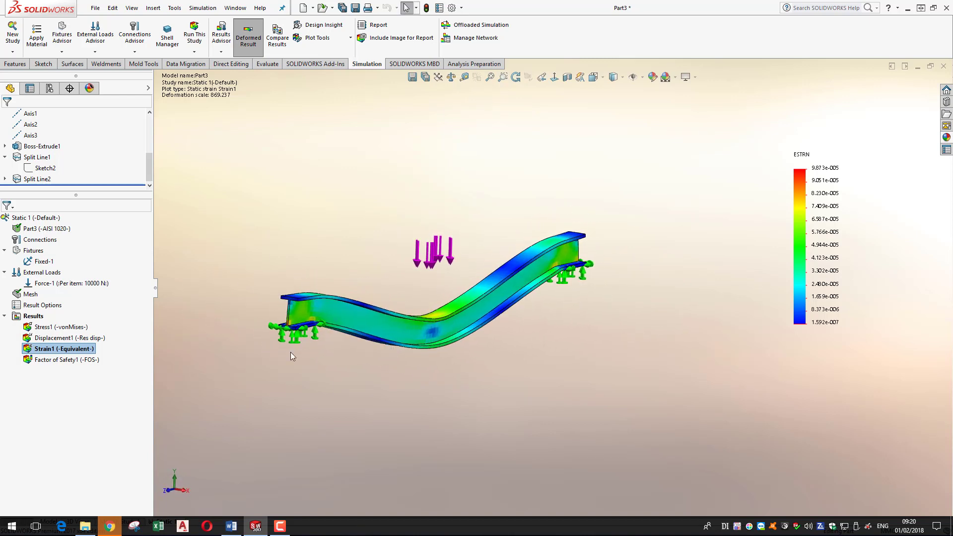
left_click(31, 317)
right_click(31, 316)
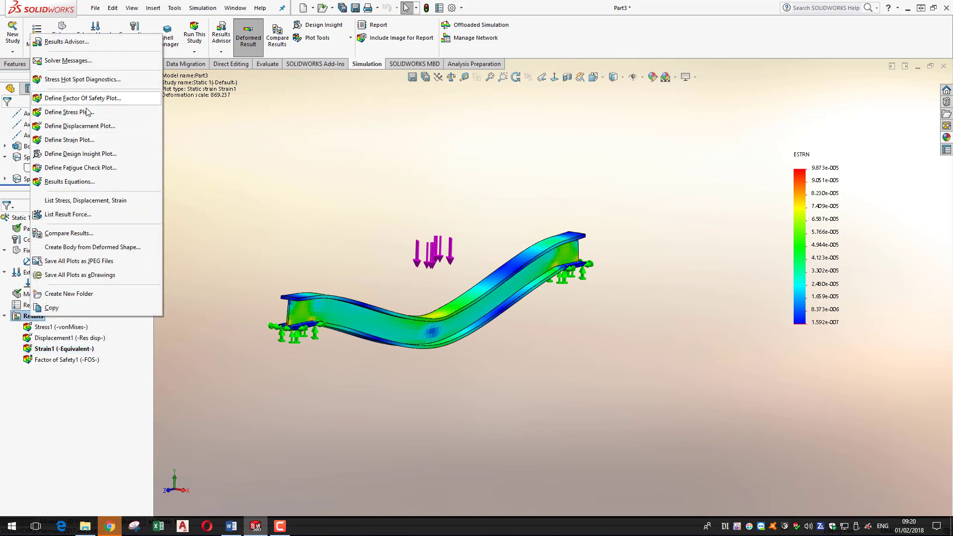
left_click(252, 237)
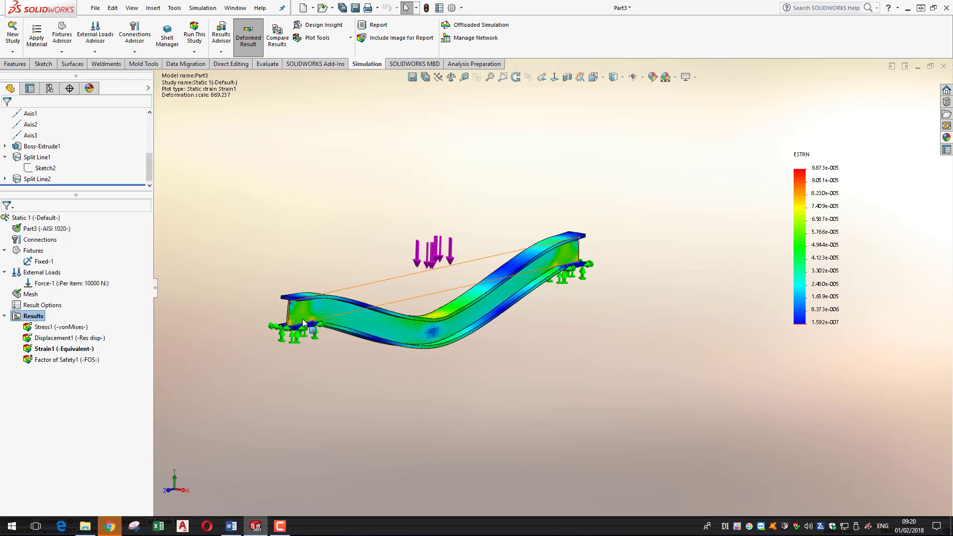
key("f")
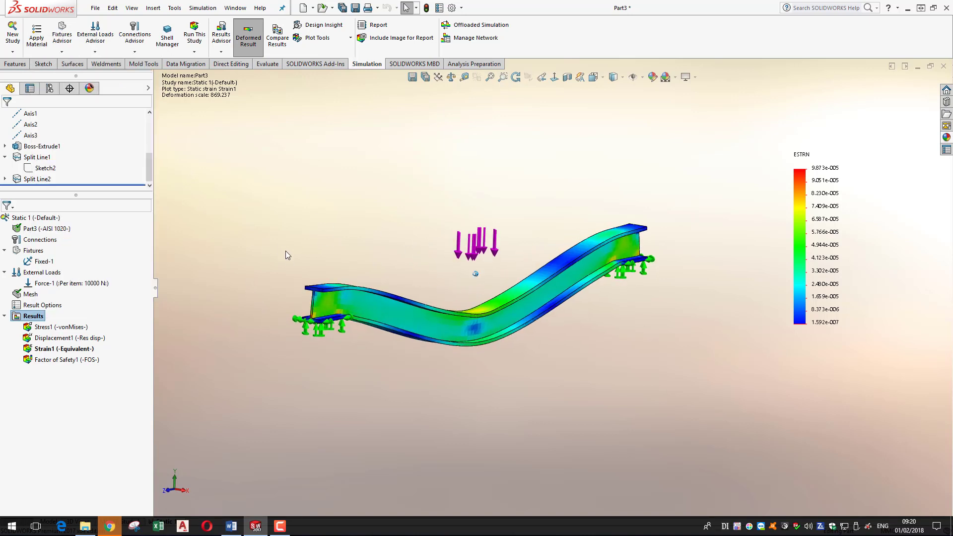